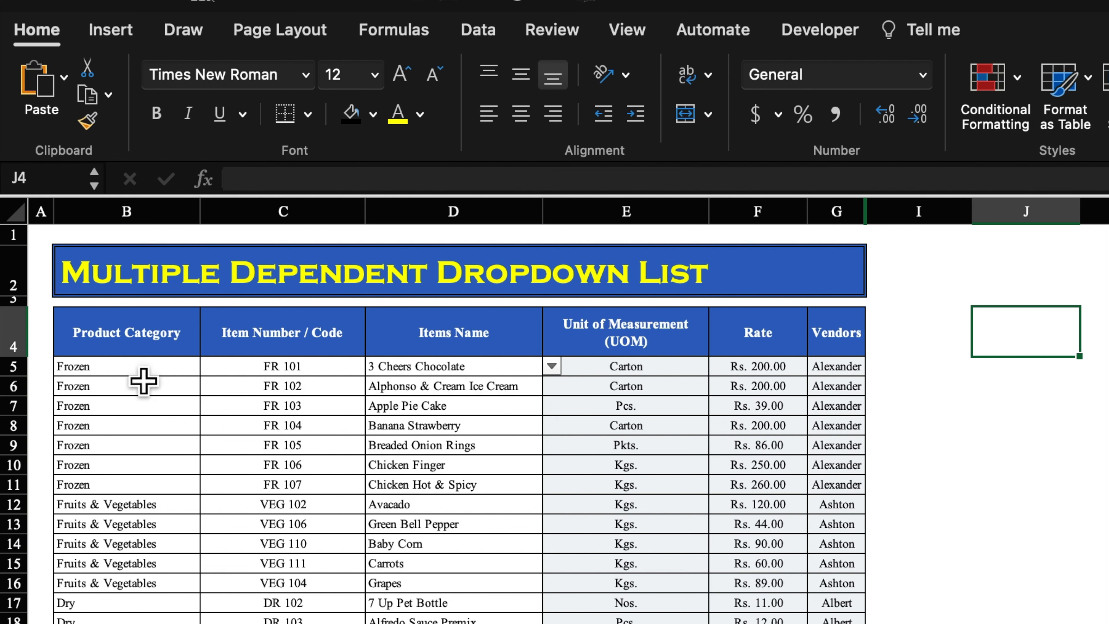
# Inspect the dropdown choices in the first row's Product Category and Items Name cells, B5 and D5.
pyautogui.click(149, 371)
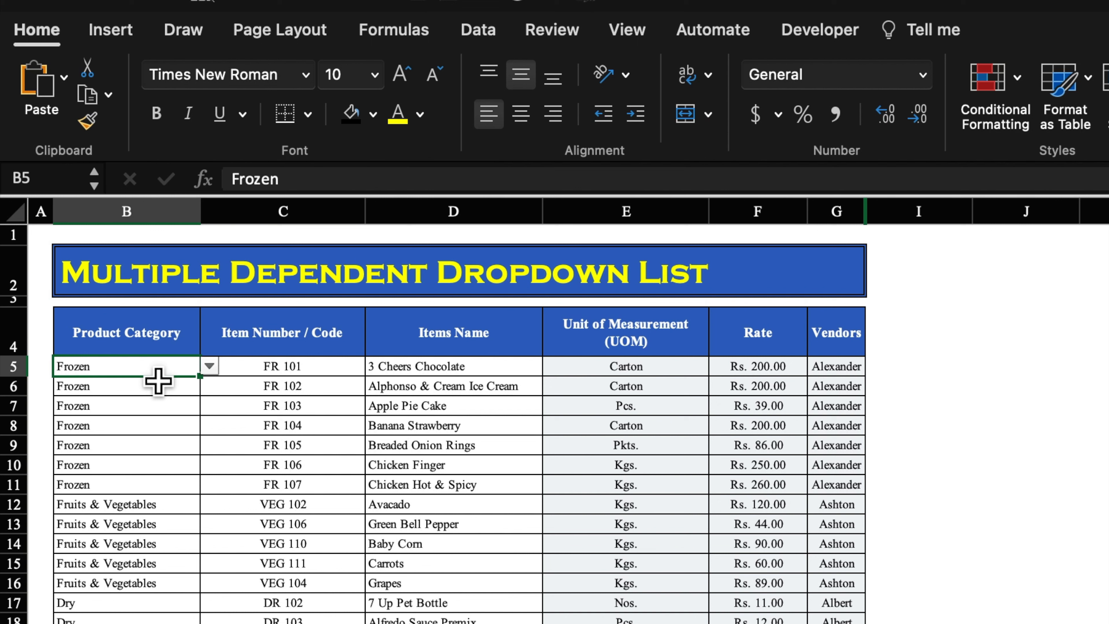
pyautogui.click(211, 371)
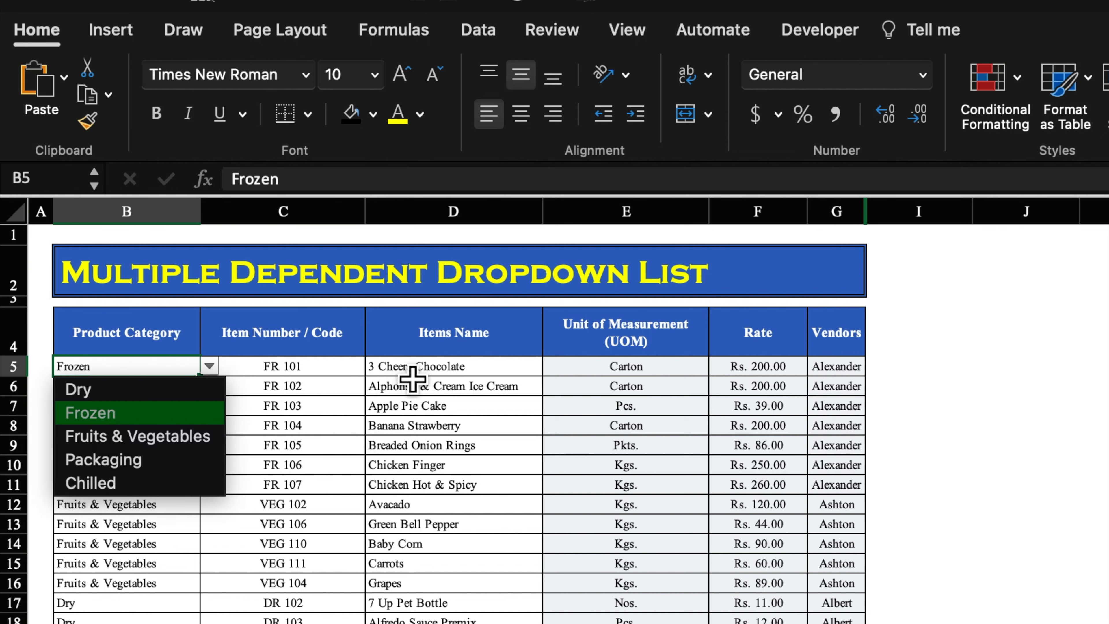
pyautogui.press('Escape')
pyautogui.click(430, 371)
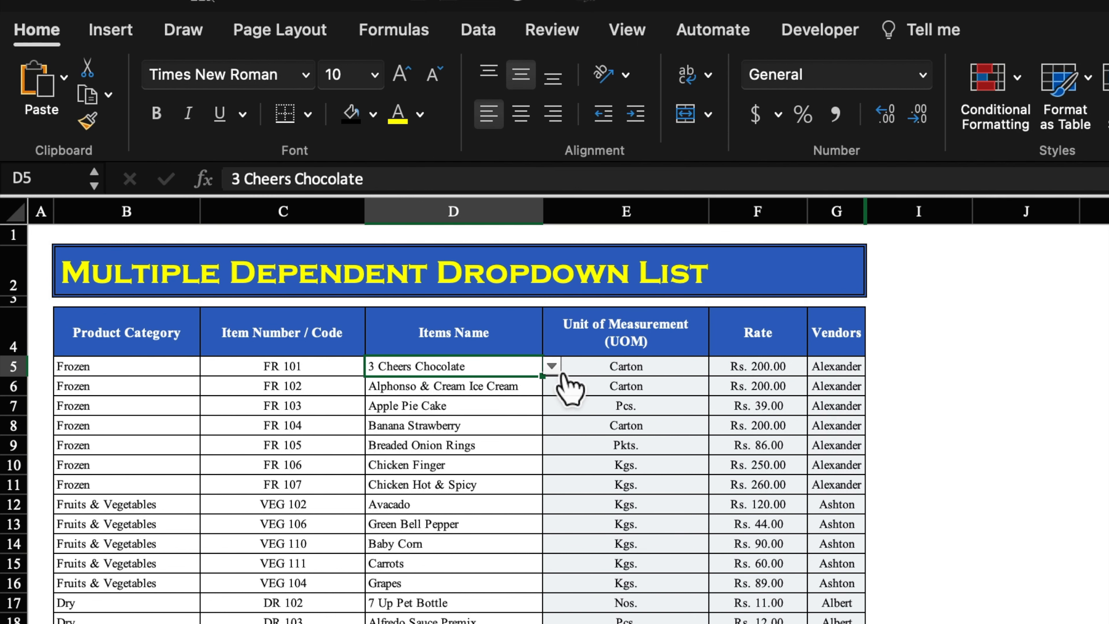
pyautogui.click(552, 367)
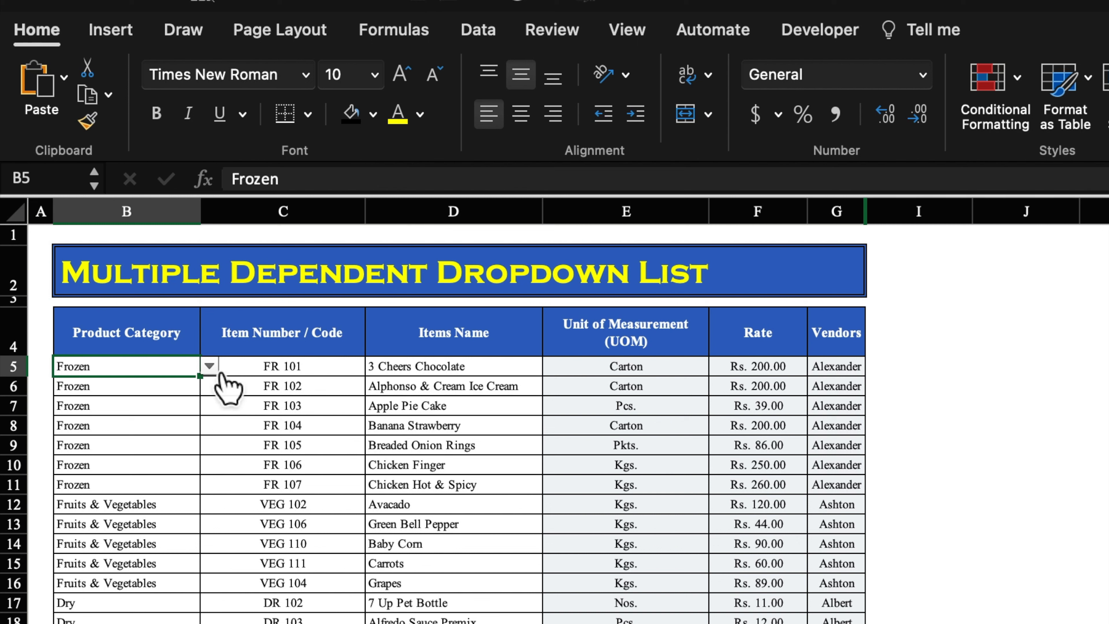
# Choose Dry as the product category in B5 and 7 Up Pet Bottle as the item name in D5.
pyautogui.click(210, 366)
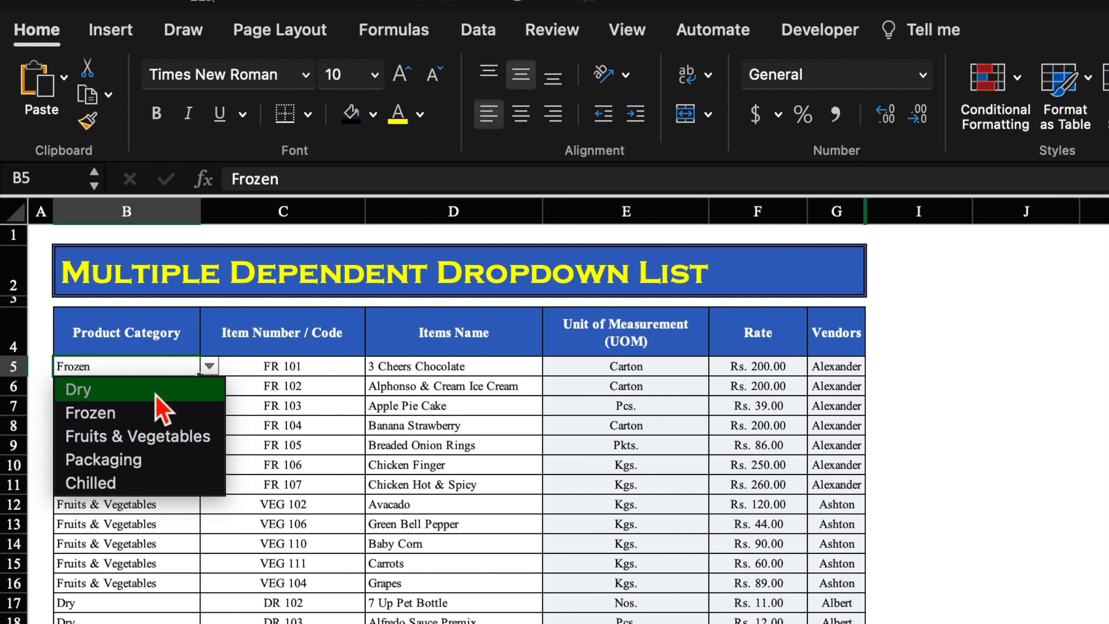
pyautogui.click(131, 389)
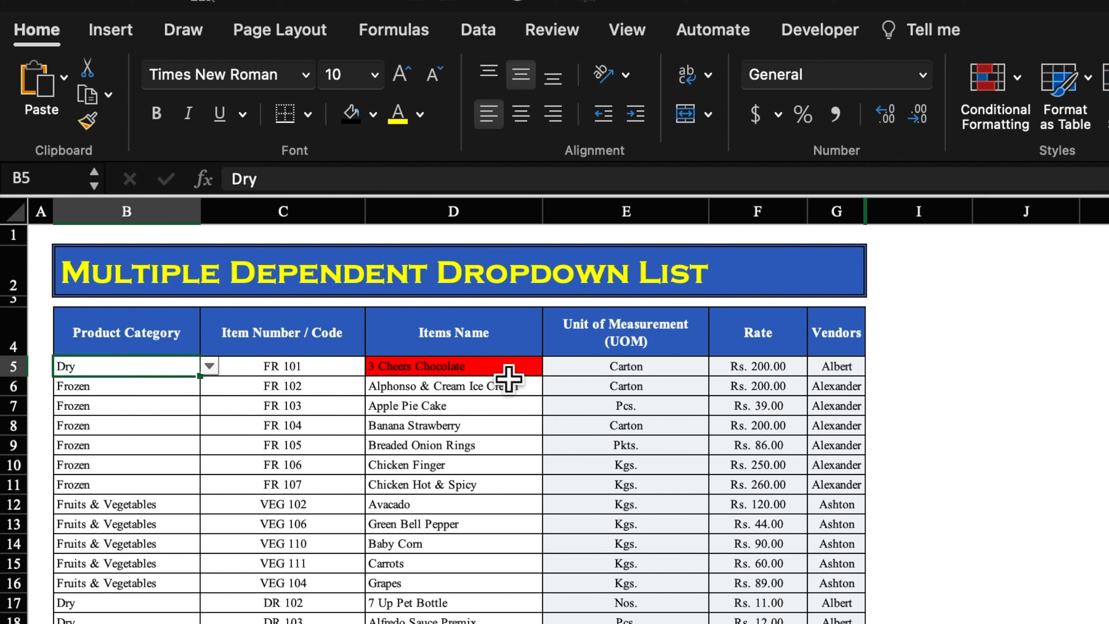
pyautogui.click(508, 370)
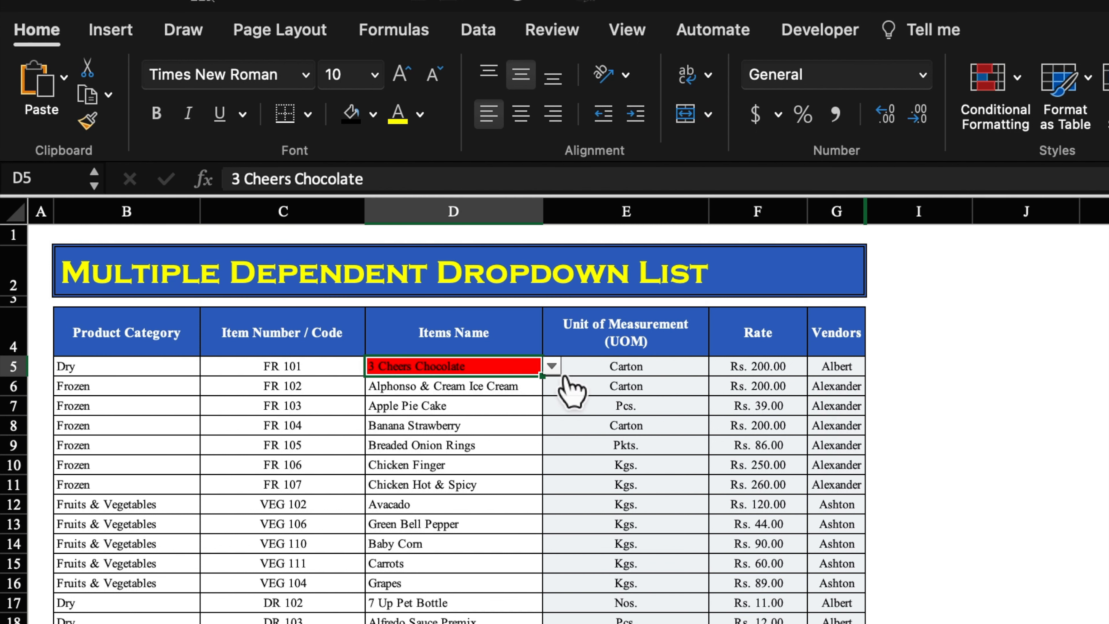
pyautogui.click(552, 367)
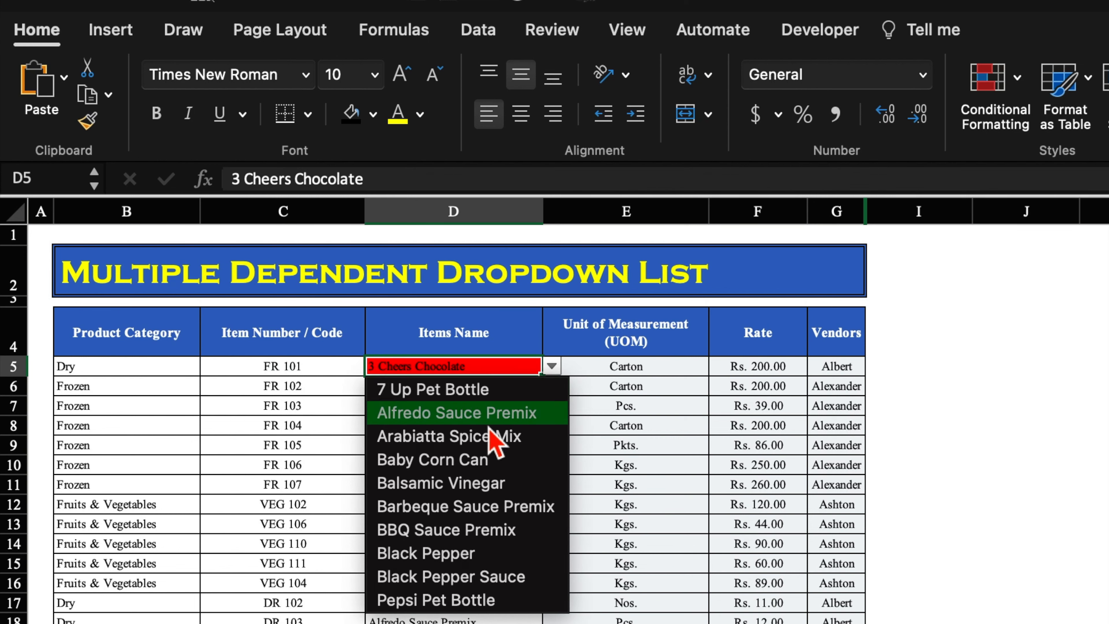
pyautogui.click(476, 398)
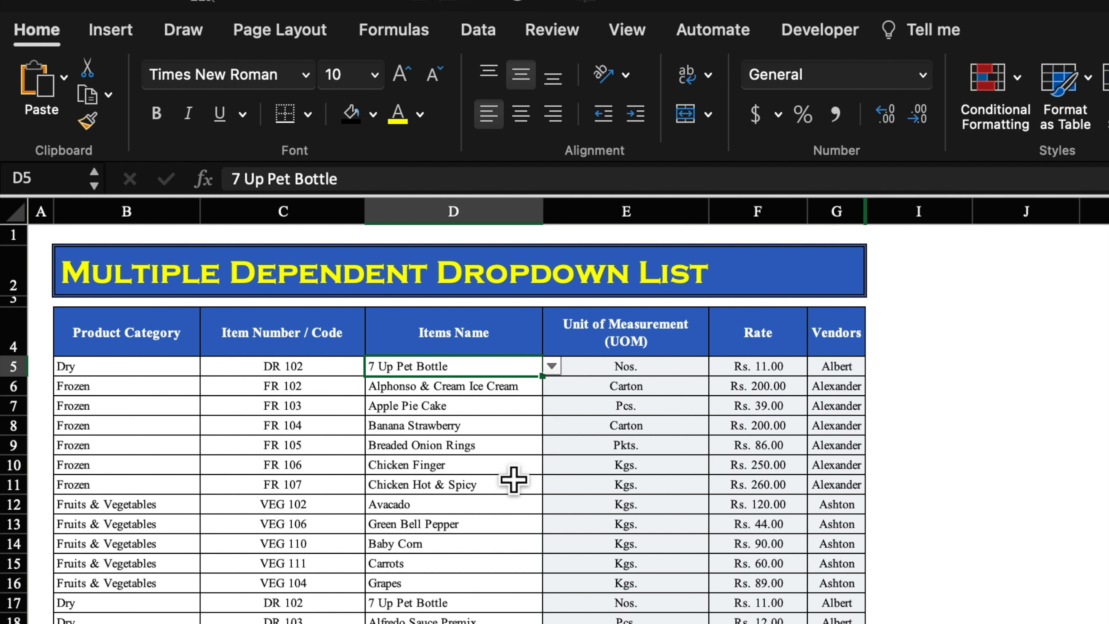
# Clear all Product Category and Items Name entries from row 5 downward.
pyautogui.press('Delete')
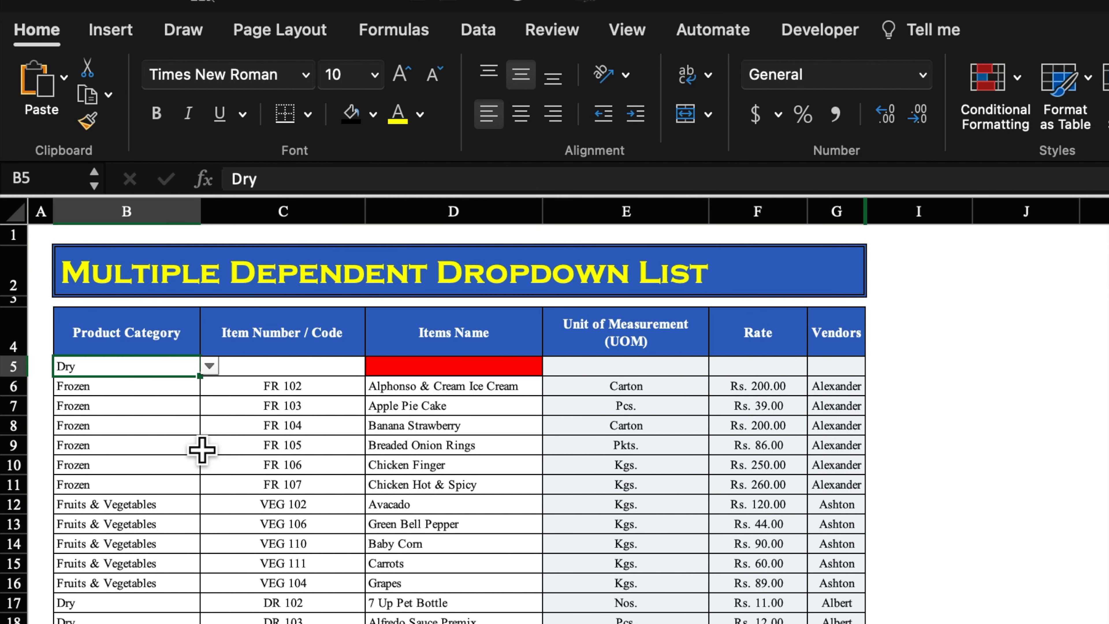
pyautogui.press('Delete')
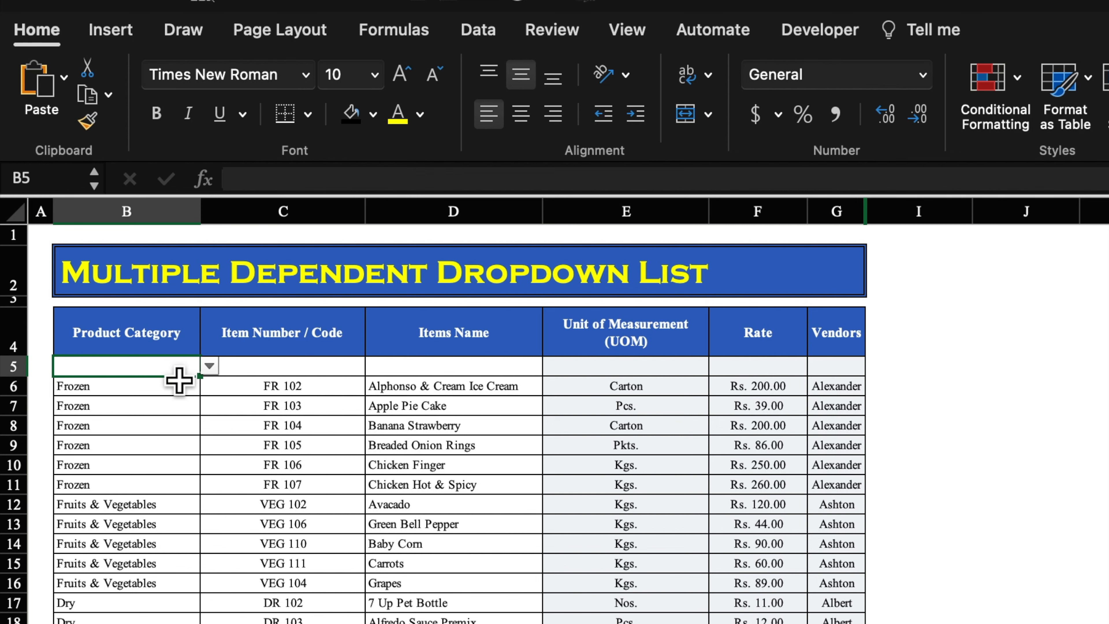
pyautogui.moveTo(179, 380); pyautogui.dragTo(155, 623)
pyautogui.press('Delete')
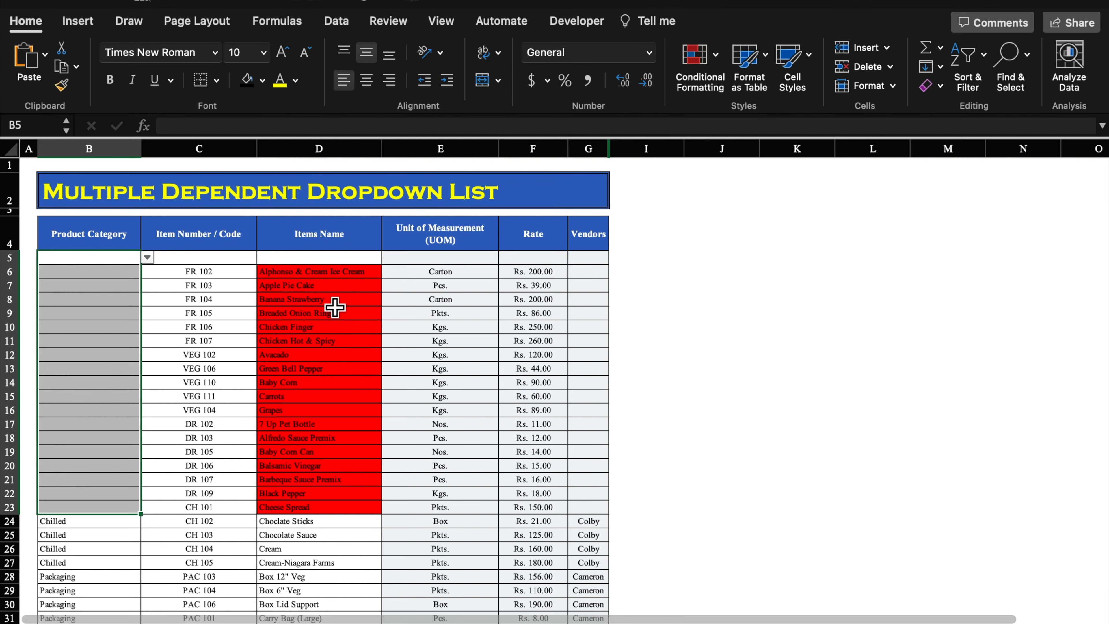
pyautogui.moveTo(454, 386); pyautogui.dragTo(477, 623)
pyautogui.press('Delete')
pyautogui.click(725, 345)
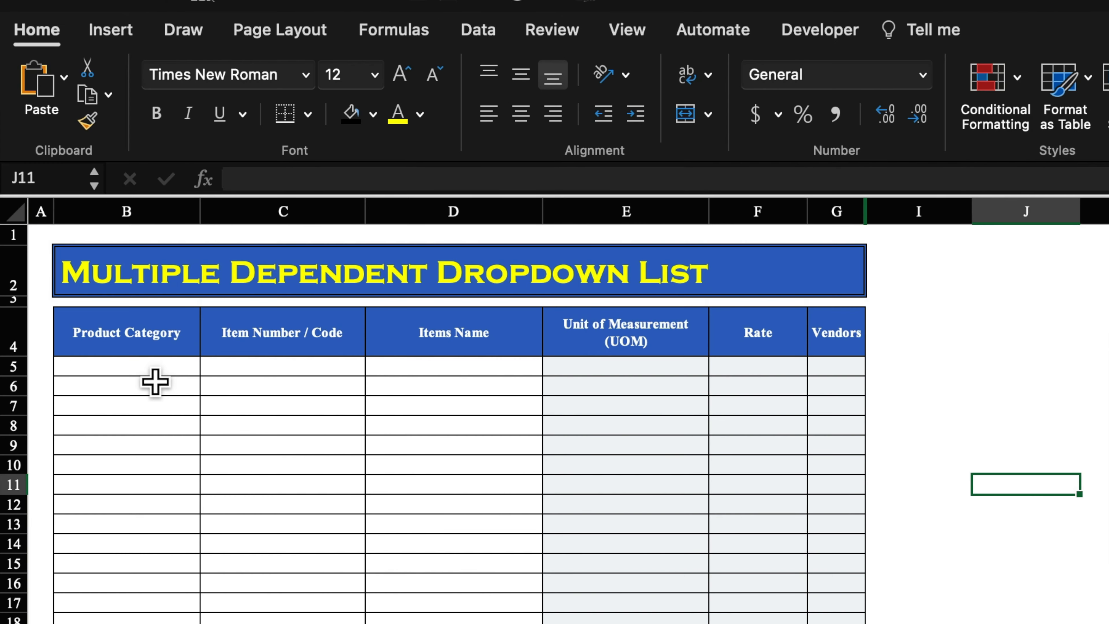
# Choose Frozen as the product category in B5 and Apple Pie Cake as the item name in D5.
pyautogui.click(154, 373)
pyautogui.click(210, 367)
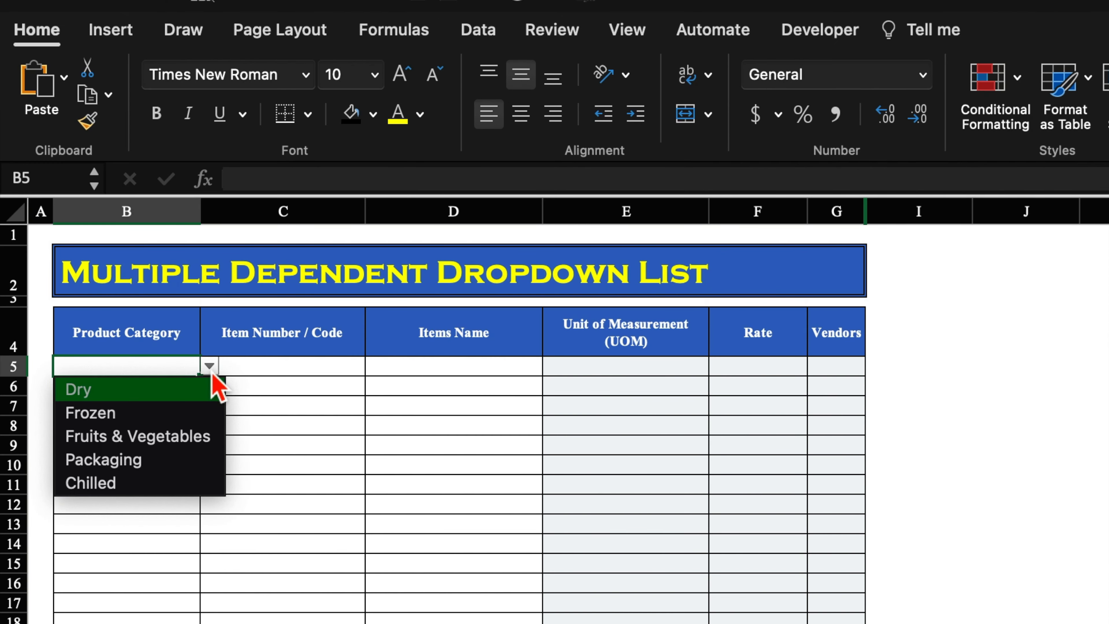
pyautogui.click(160, 413)
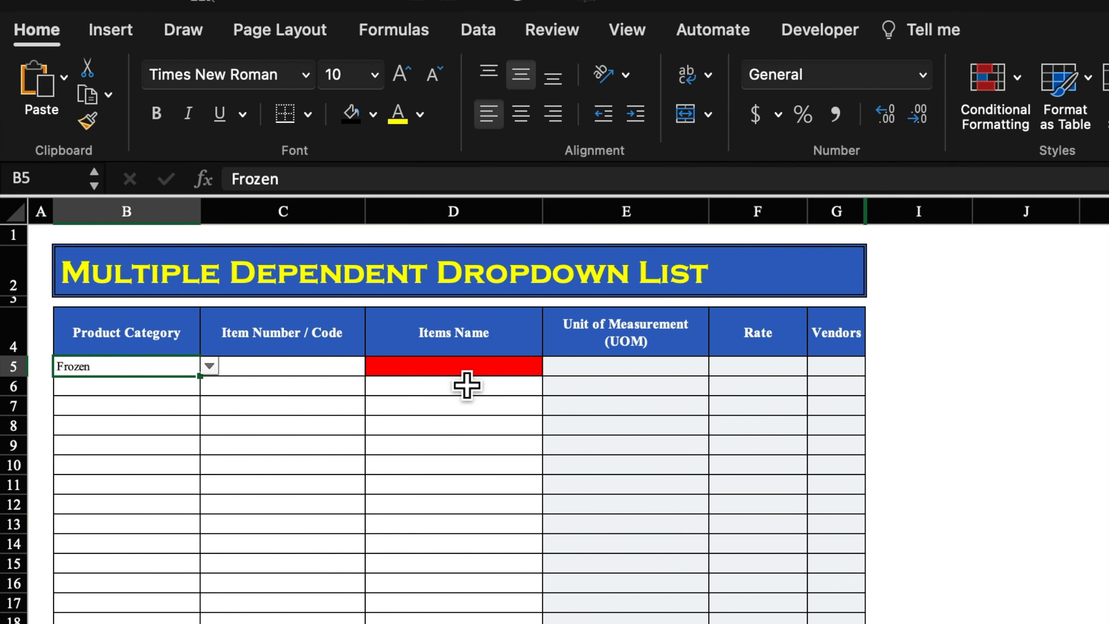
pyautogui.click(485, 374)
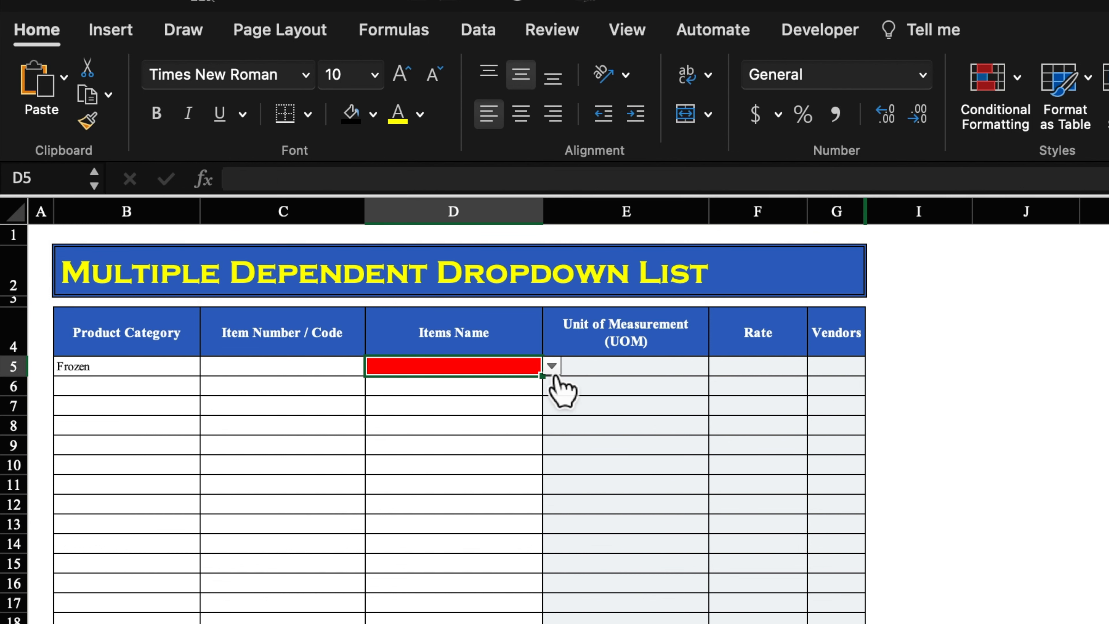
pyautogui.click(552, 366)
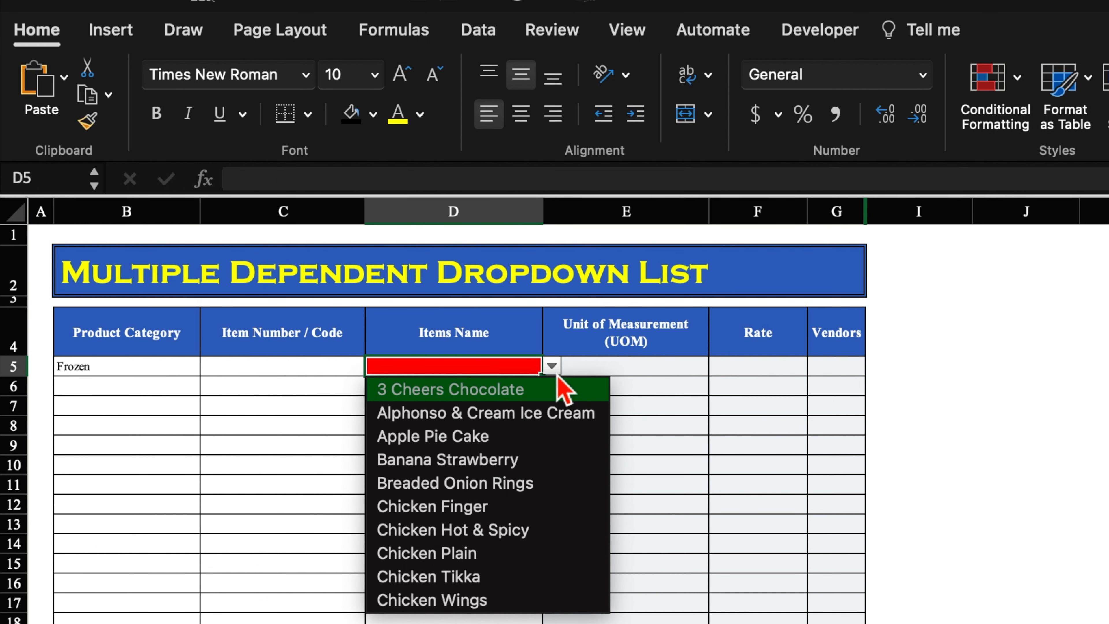
pyautogui.click(484, 437)
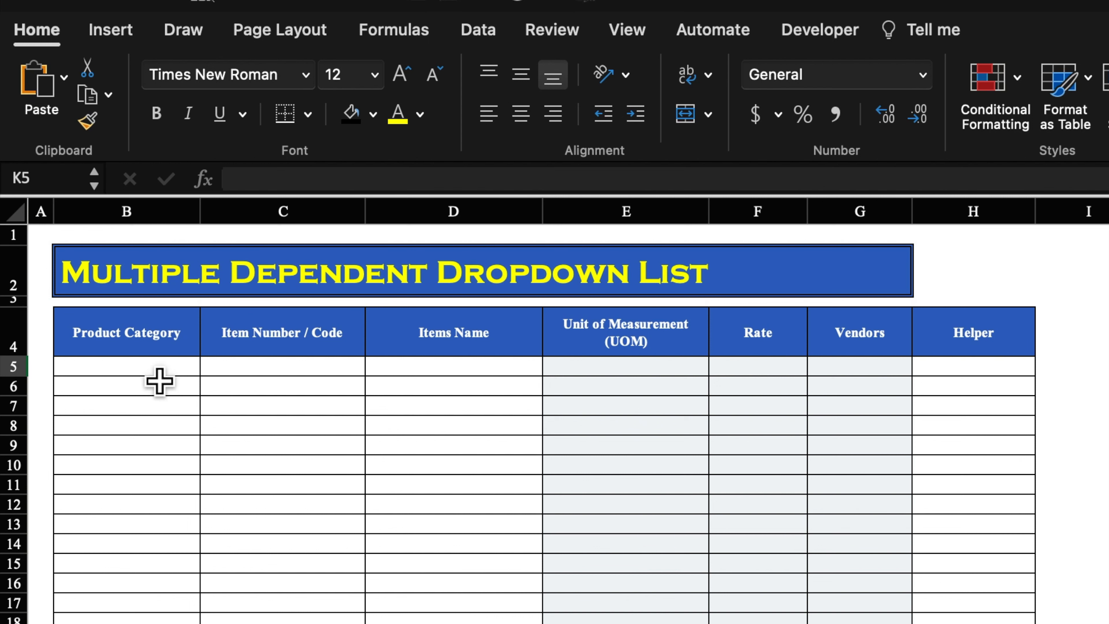
# Review the Item Details table headers in row 4, from Product Category across to Helper.
pyautogui.click(156, 354)
pyautogui.click(295, 352)
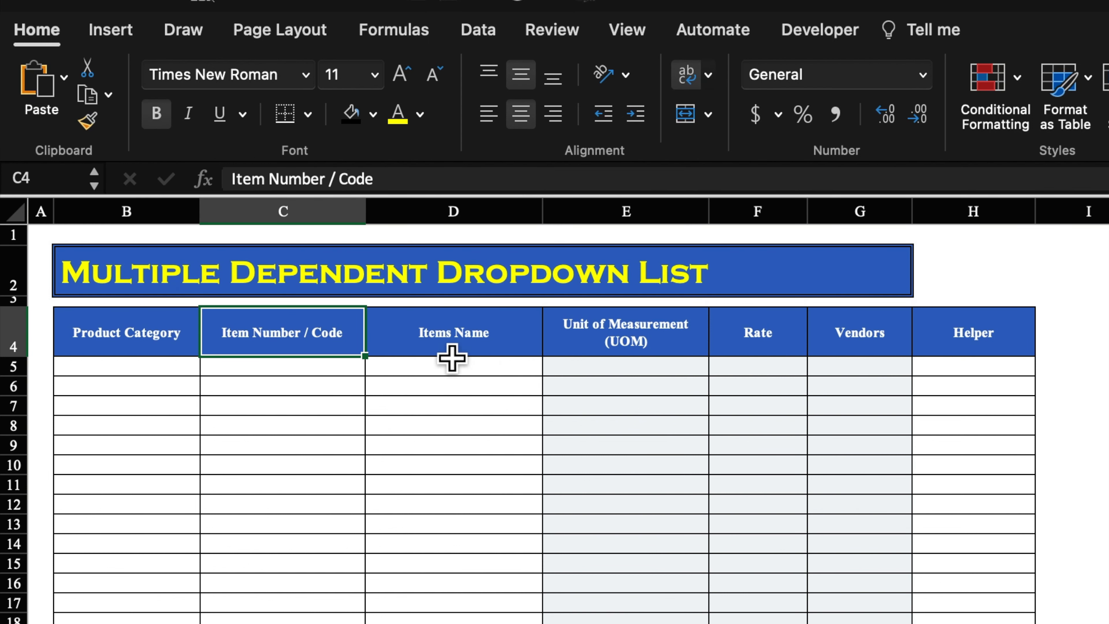
pyautogui.click(487, 355)
pyautogui.click(636, 357)
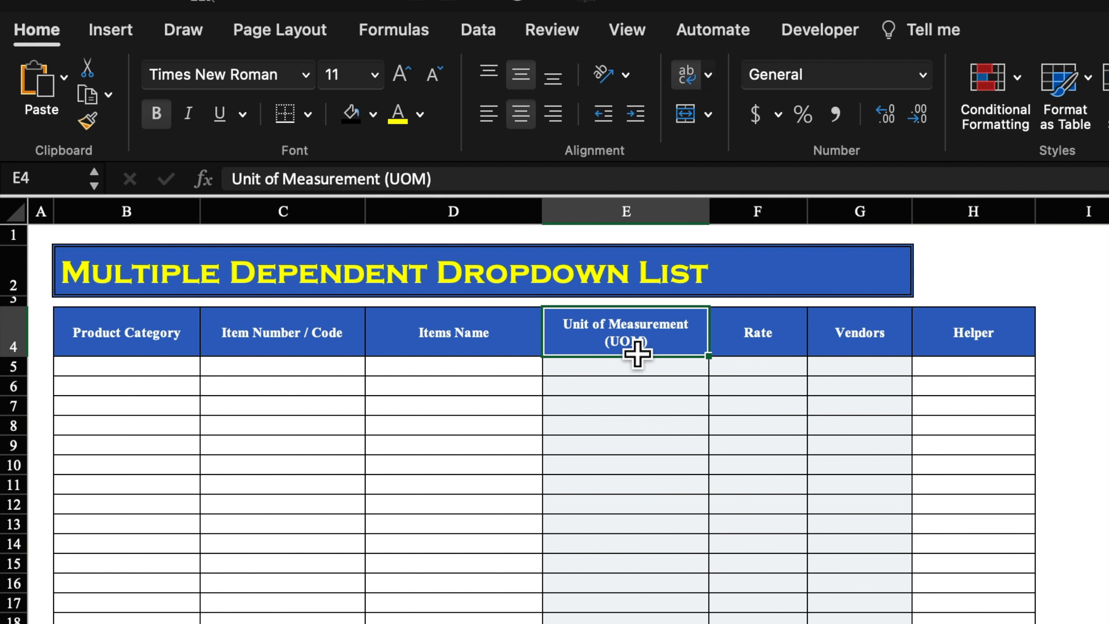
pyautogui.click(787, 349)
pyautogui.click(886, 351)
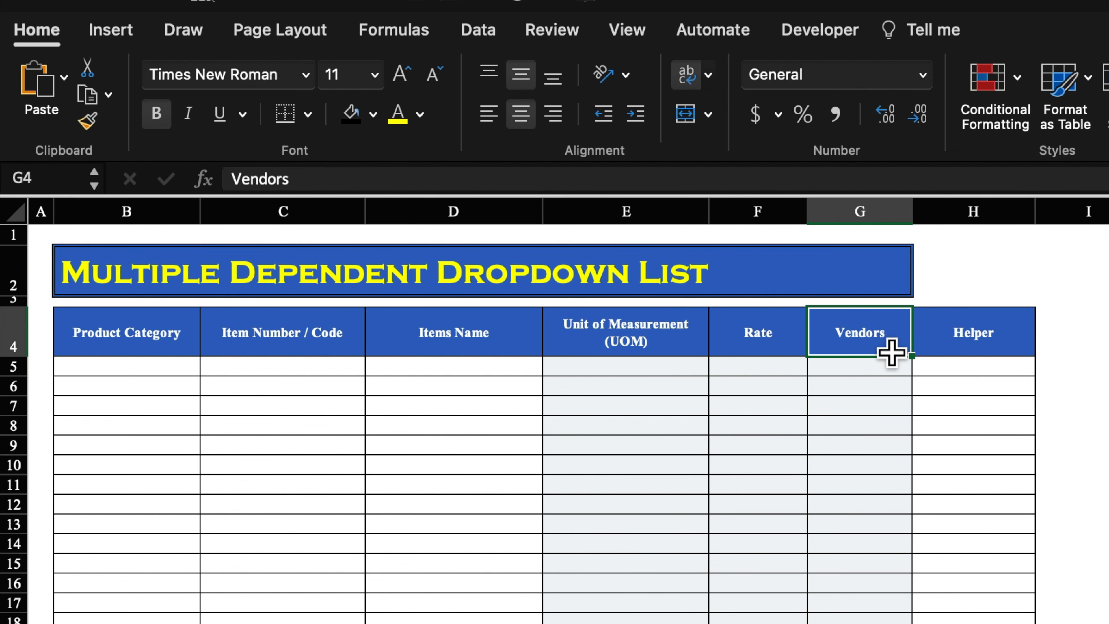
pyautogui.click(1004, 352)
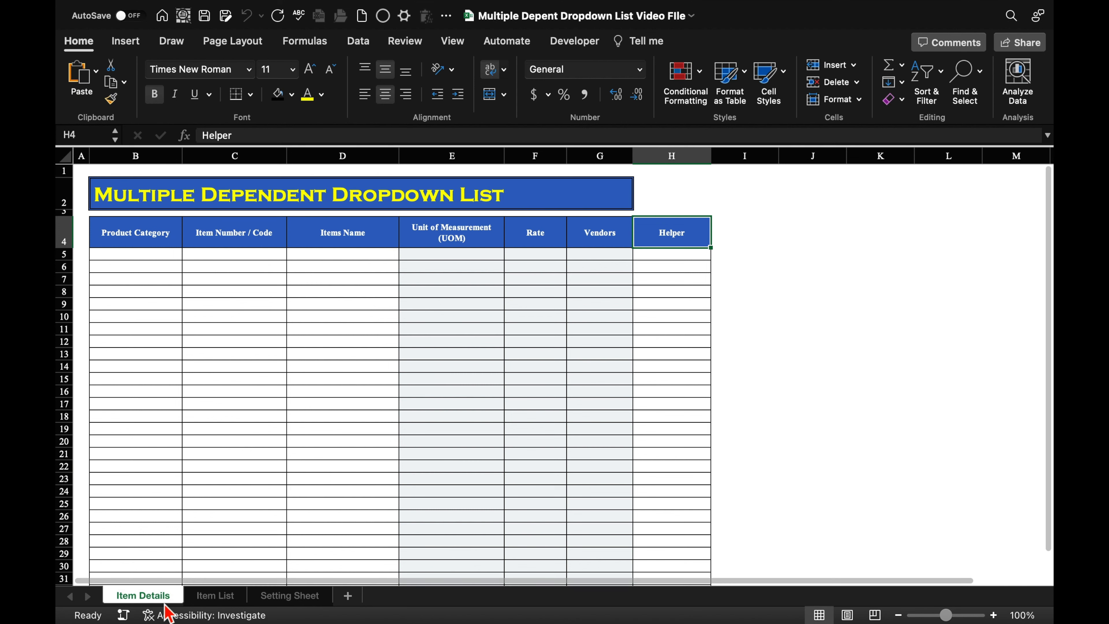
# Review the Item List sheet and the Product Category, Vendors Name and Products Filtered List columns on the Setting Sheet.
pyautogui.click(215, 600)
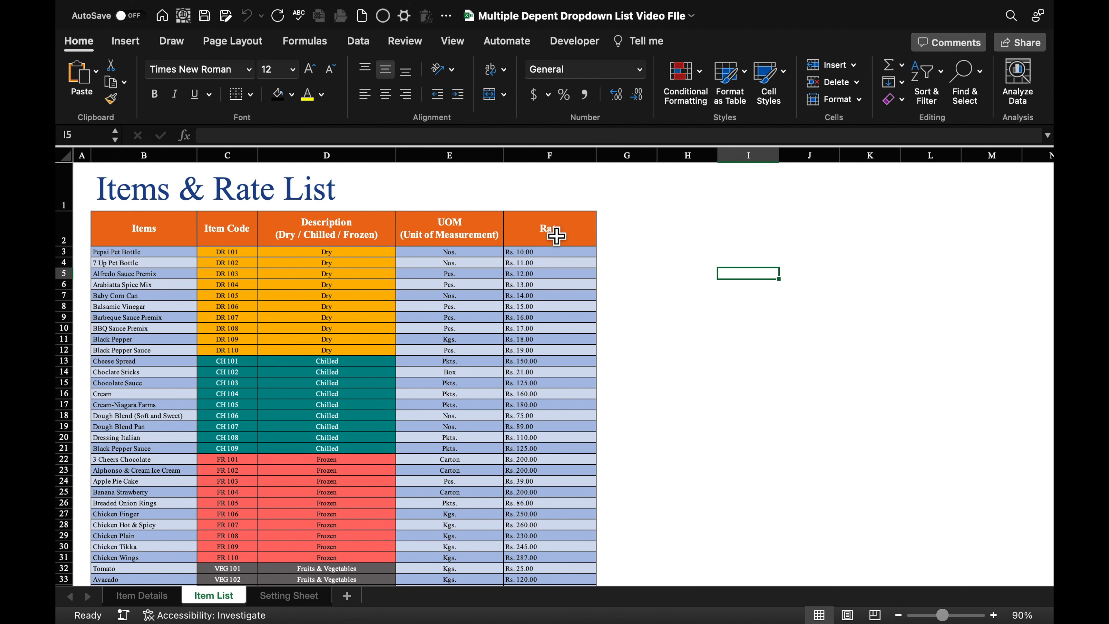
pyautogui.click(290, 599)
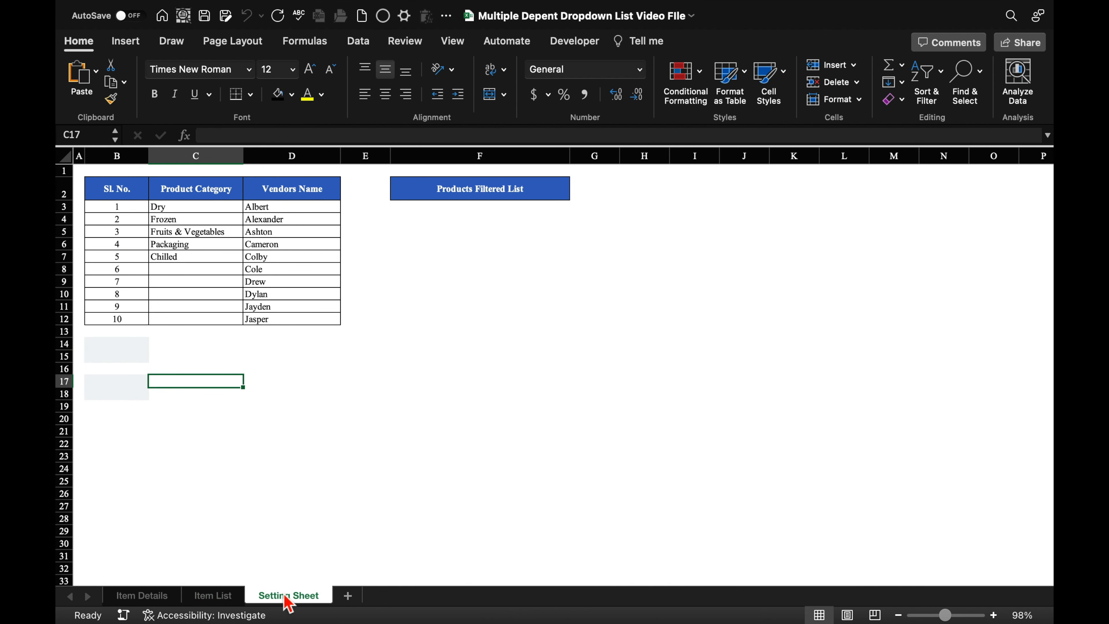
pyautogui.click(224, 197)
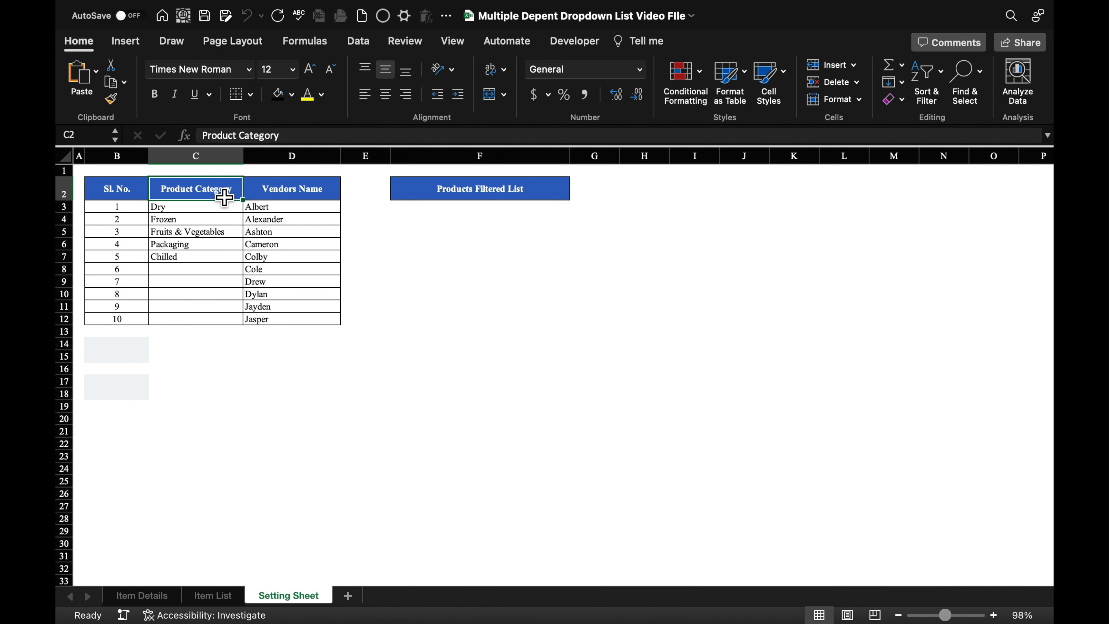
pyautogui.click(297, 191)
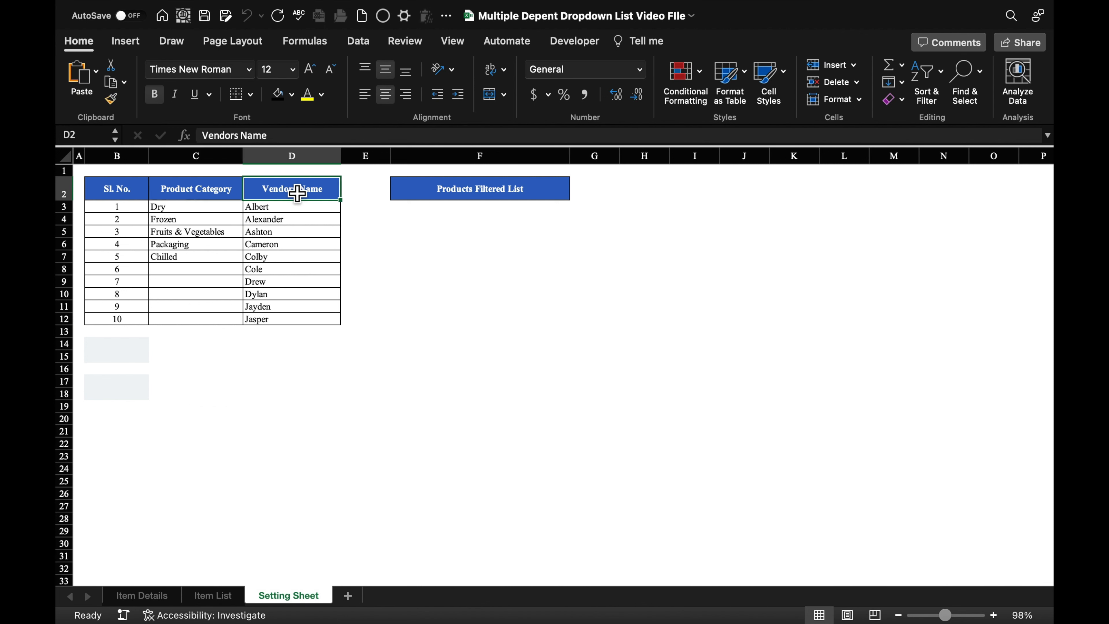
pyautogui.click(446, 216)
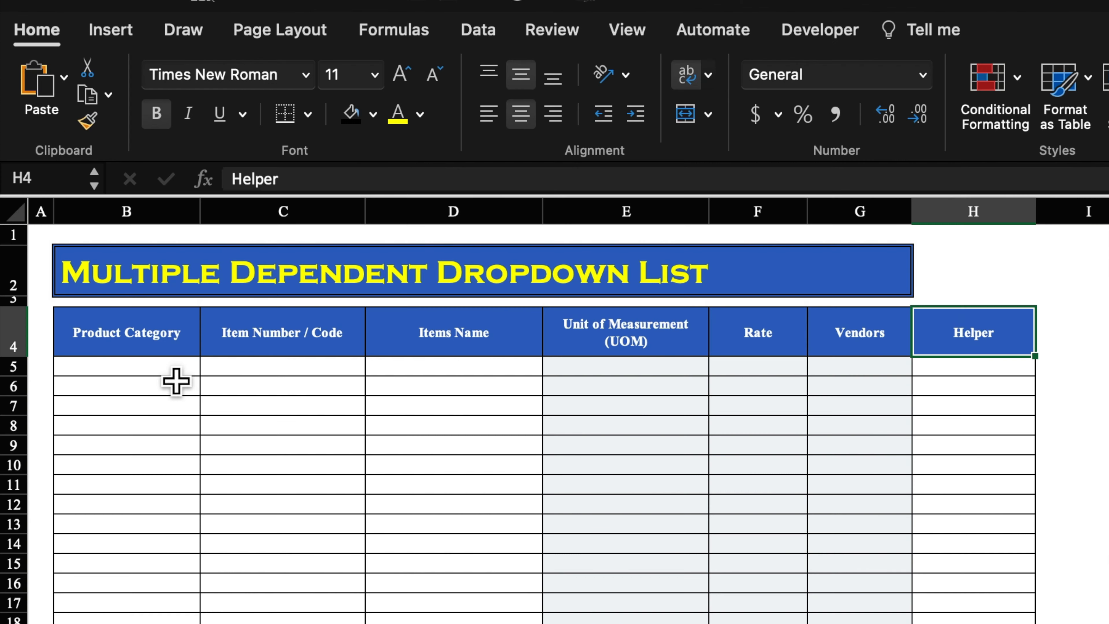
# Add list validation to the Product Category cells from B5 downward, sourced from 'Setting Sheet'!$C$3:$C$12, and choose Dry in B5.
pyautogui.click(123, 264)
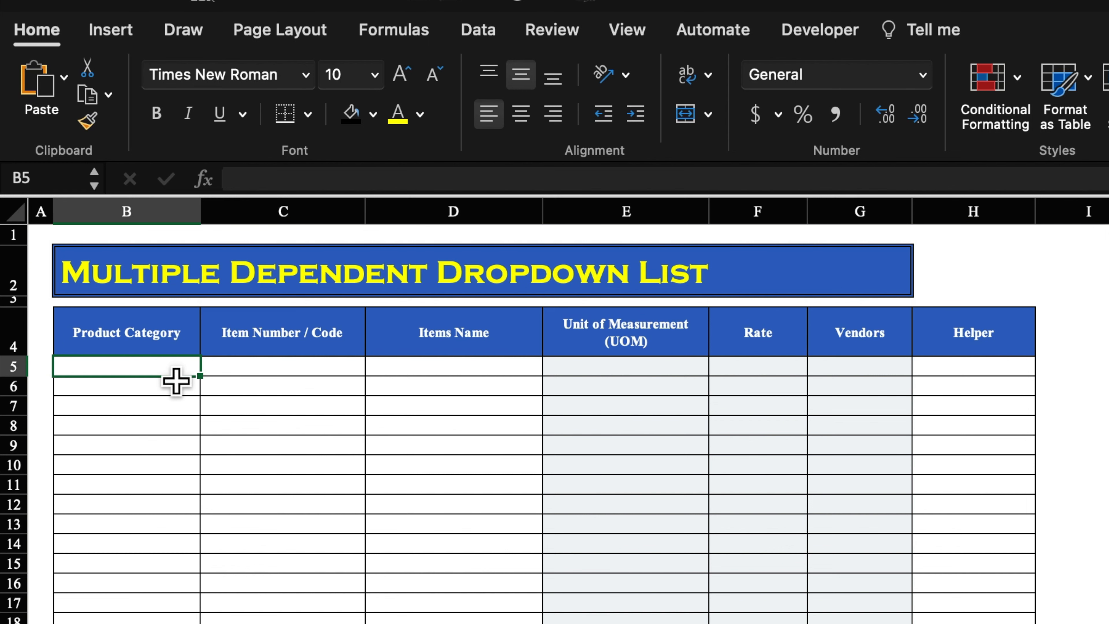
pyautogui.moveTo(176, 393); pyautogui.dragTo(119, 612)
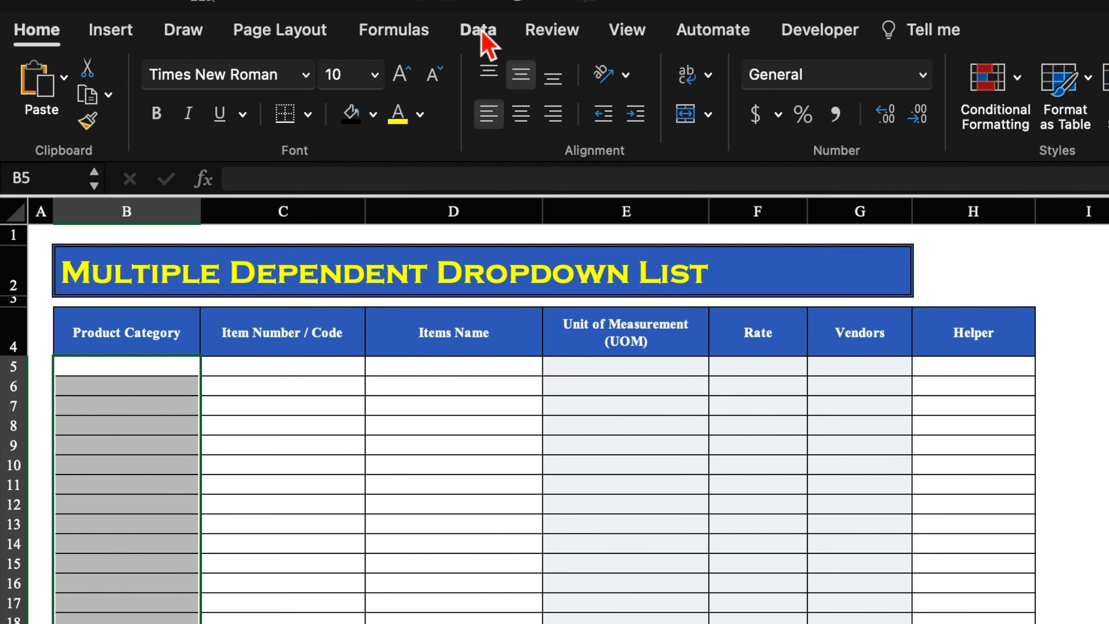
pyautogui.click(481, 31)
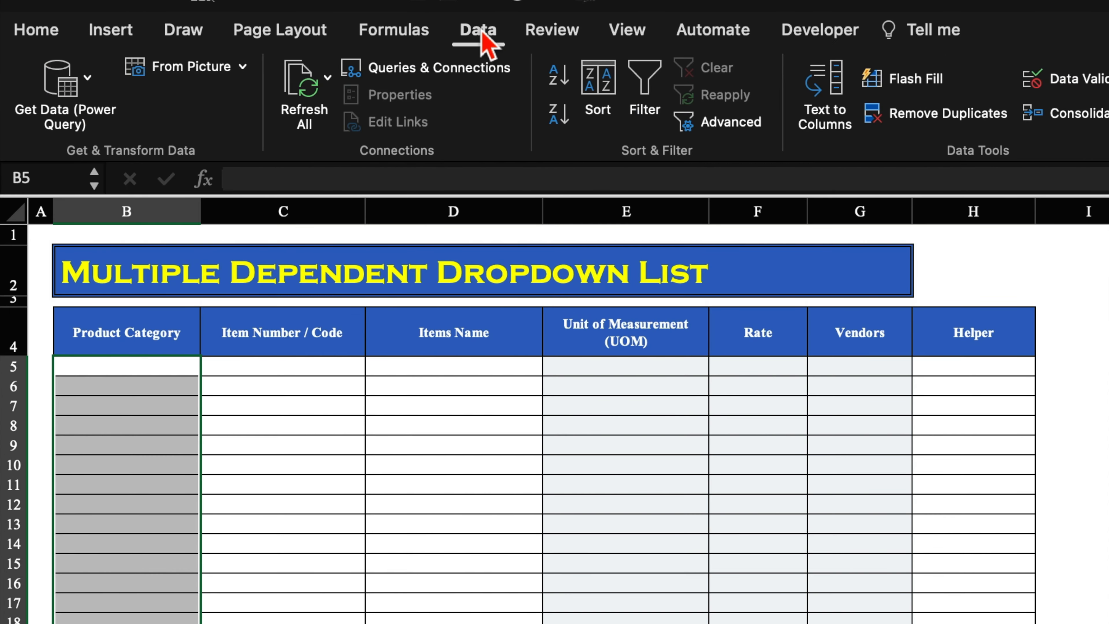
pyautogui.click(1081, 83)
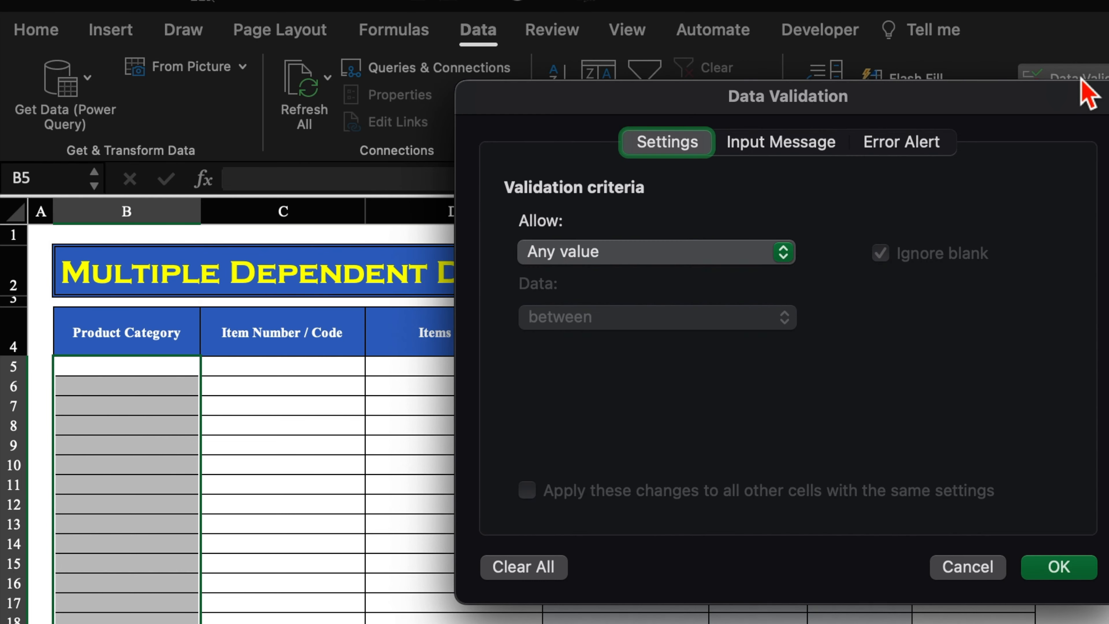
pyautogui.click(789, 257)
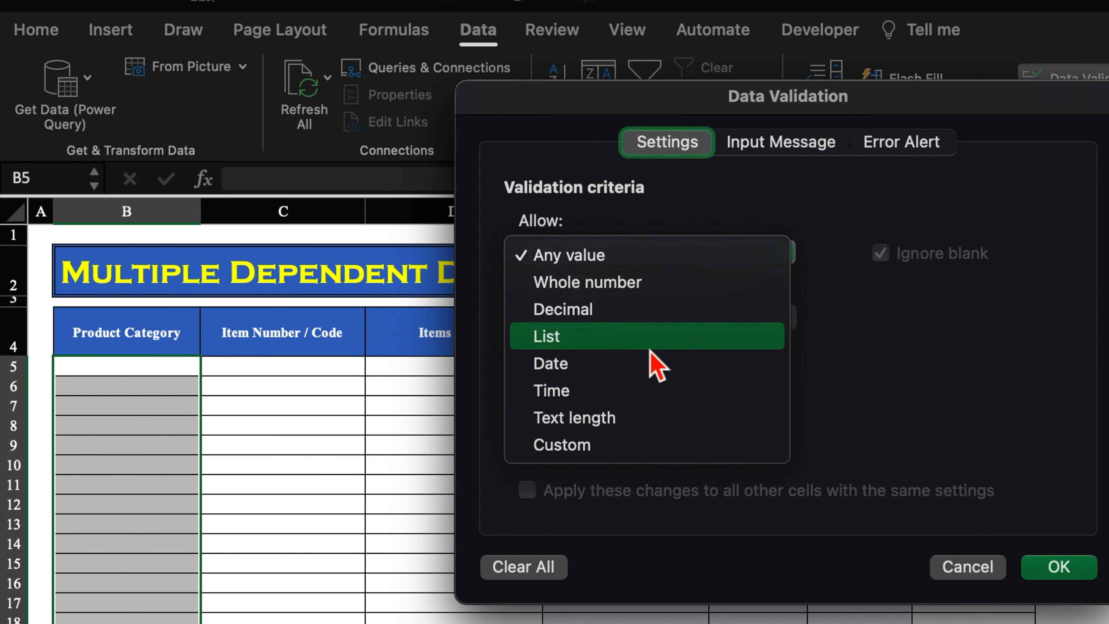
pyautogui.click(650, 350)
pyautogui.click(755, 385)
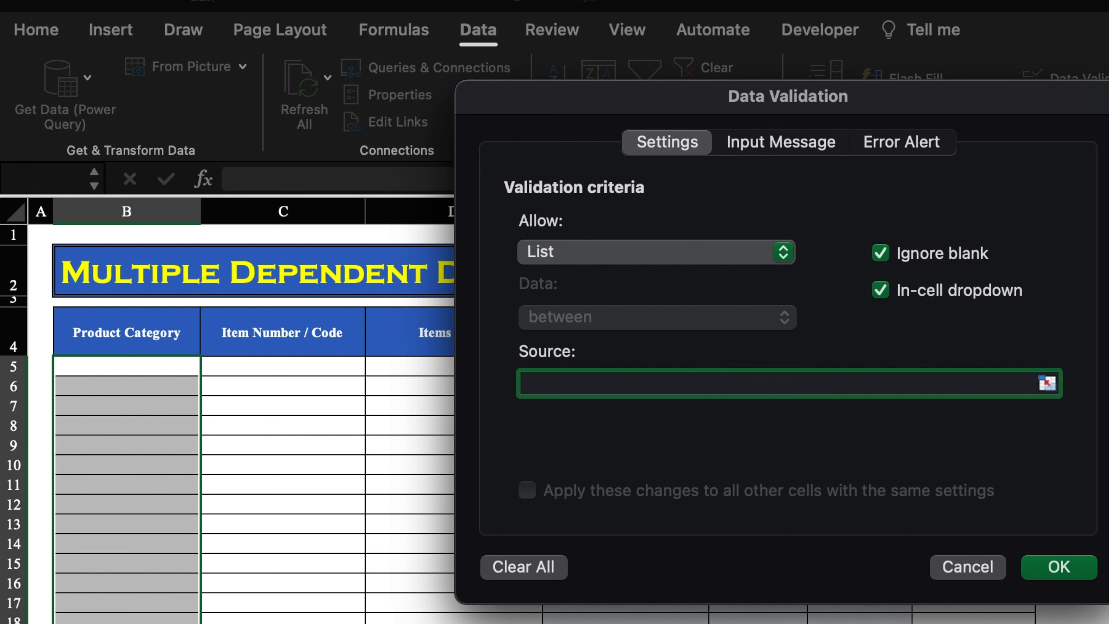
pyautogui.click(371, 623)
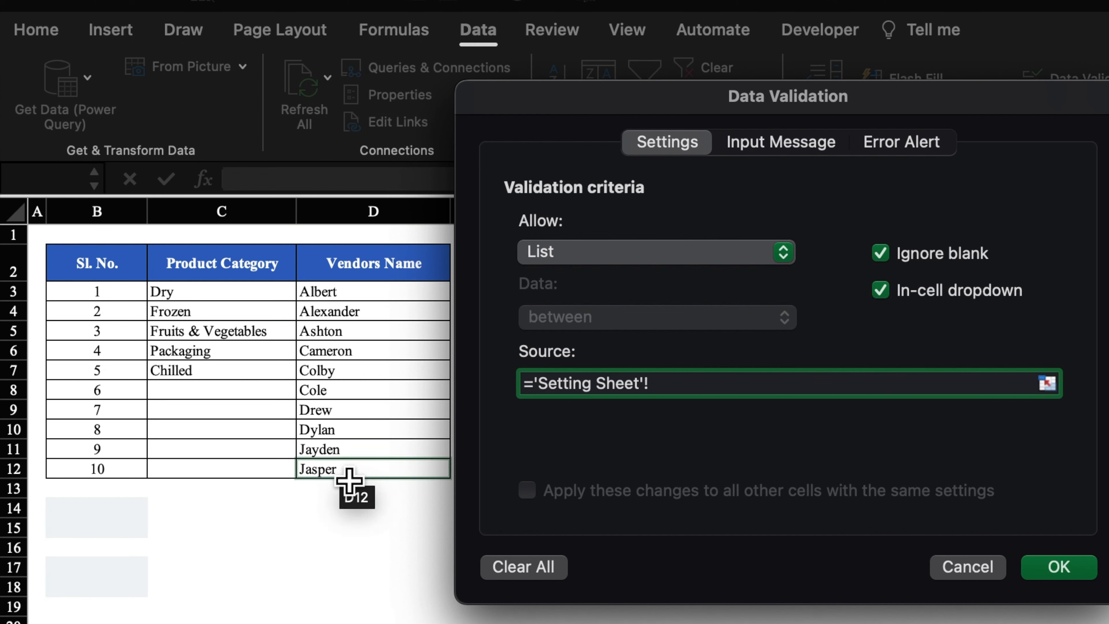
pyautogui.moveTo(246, 306); pyautogui.dragTo(251, 482)
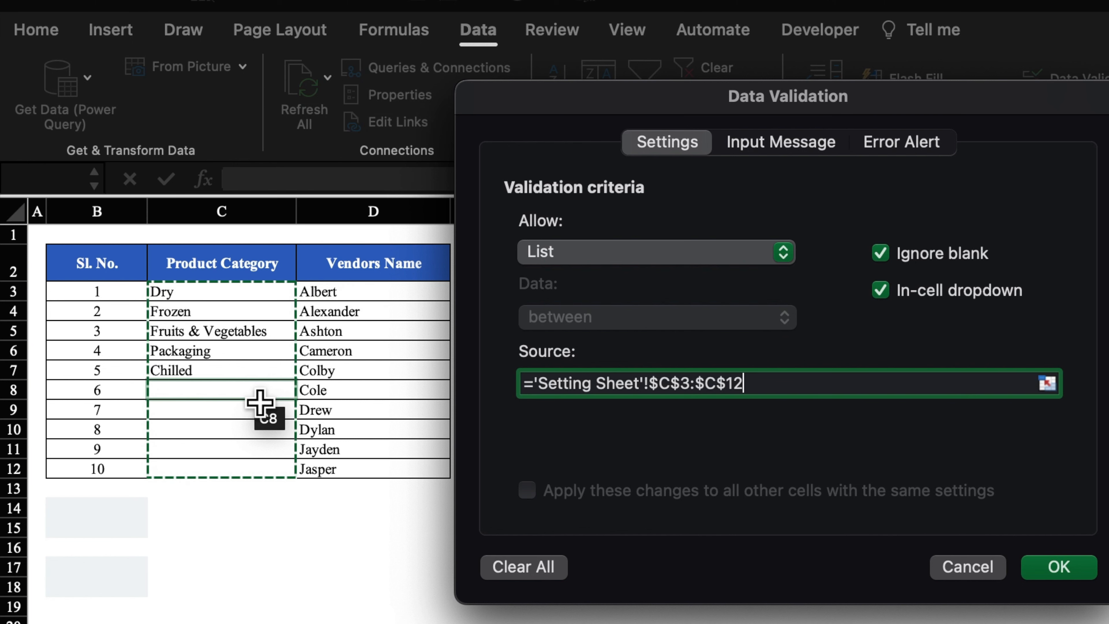
pyautogui.click(1058, 568)
pyautogui.click(210, 368)
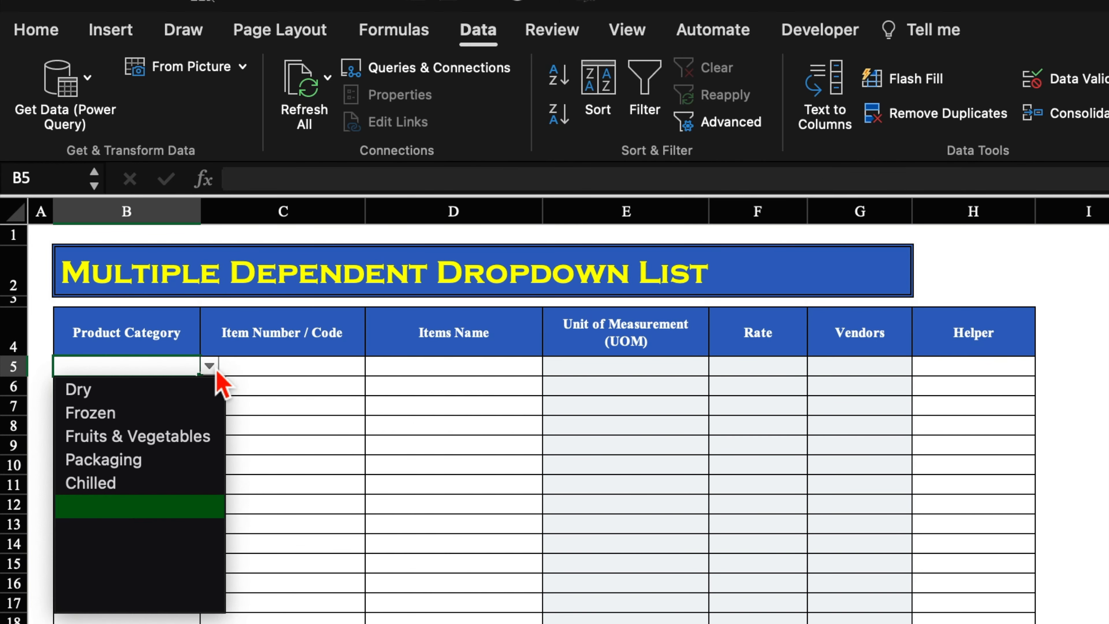
pyautogui.click(149, 397)
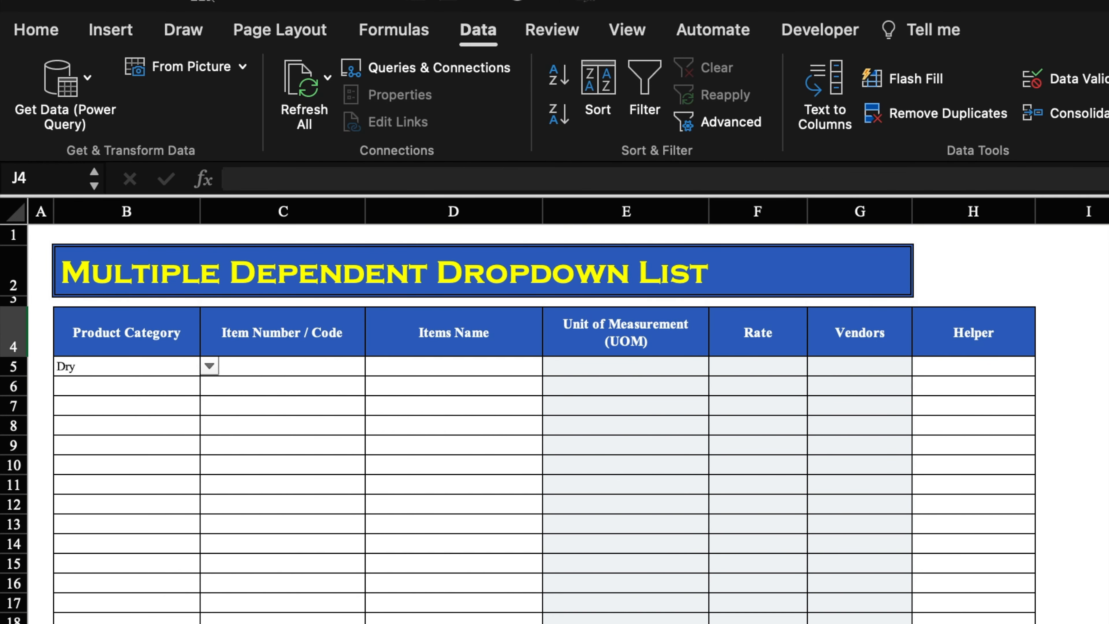
# Begin a FILTER formula in F3 of the Setting Sheet, using the absolute Item List column $B:$B as the array.
pyautogui.hotkey('ctrl', 'pagedown')
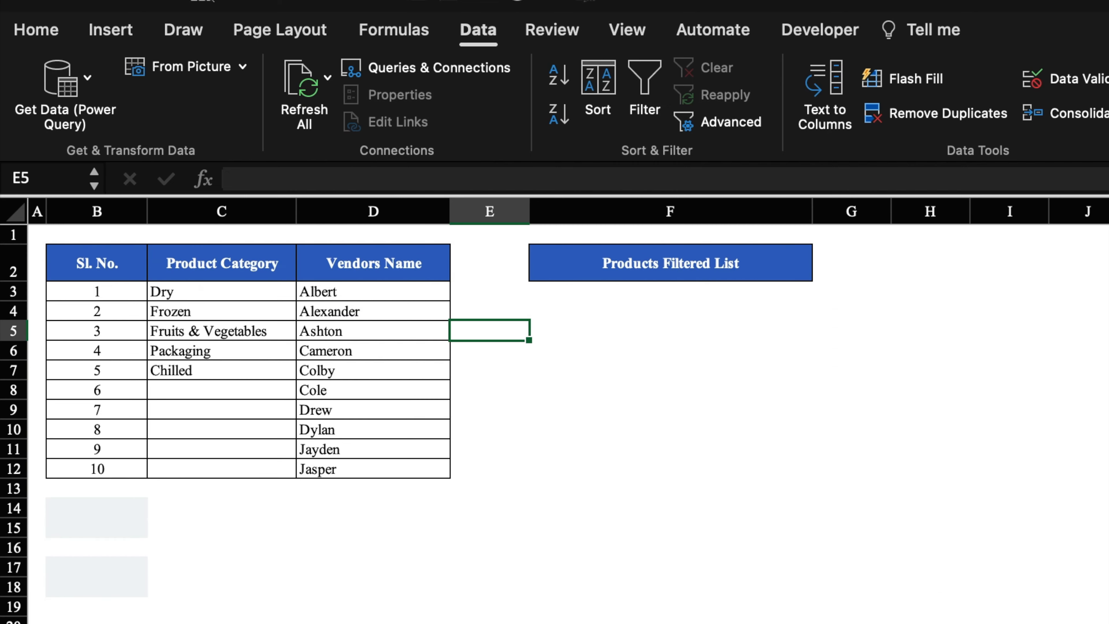
pyautogui.click(654, 299)
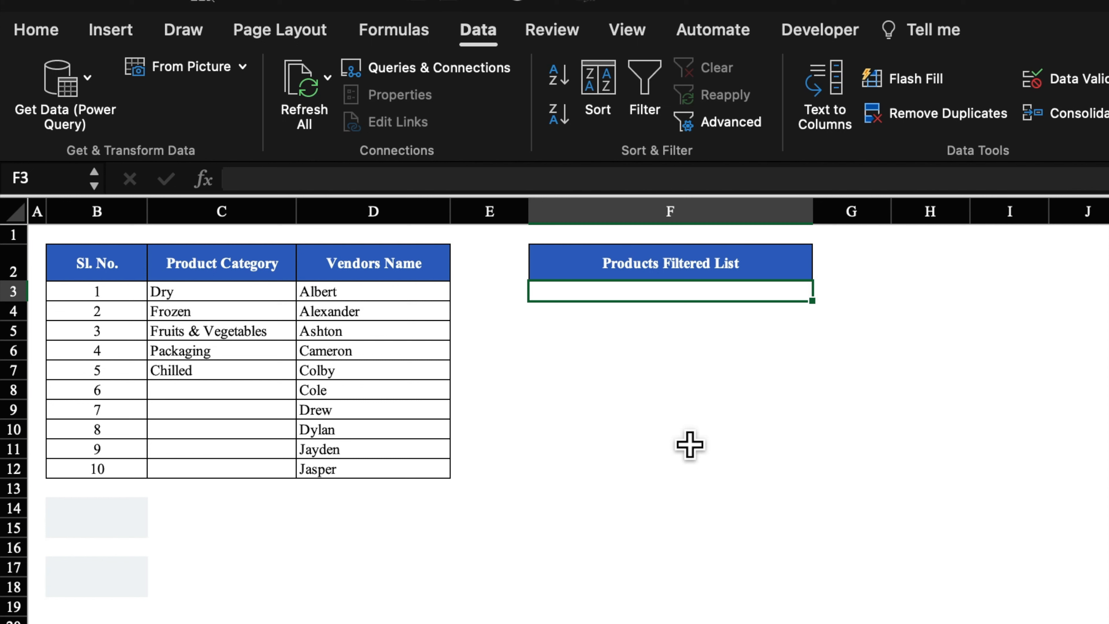
pyautogui.write('=')
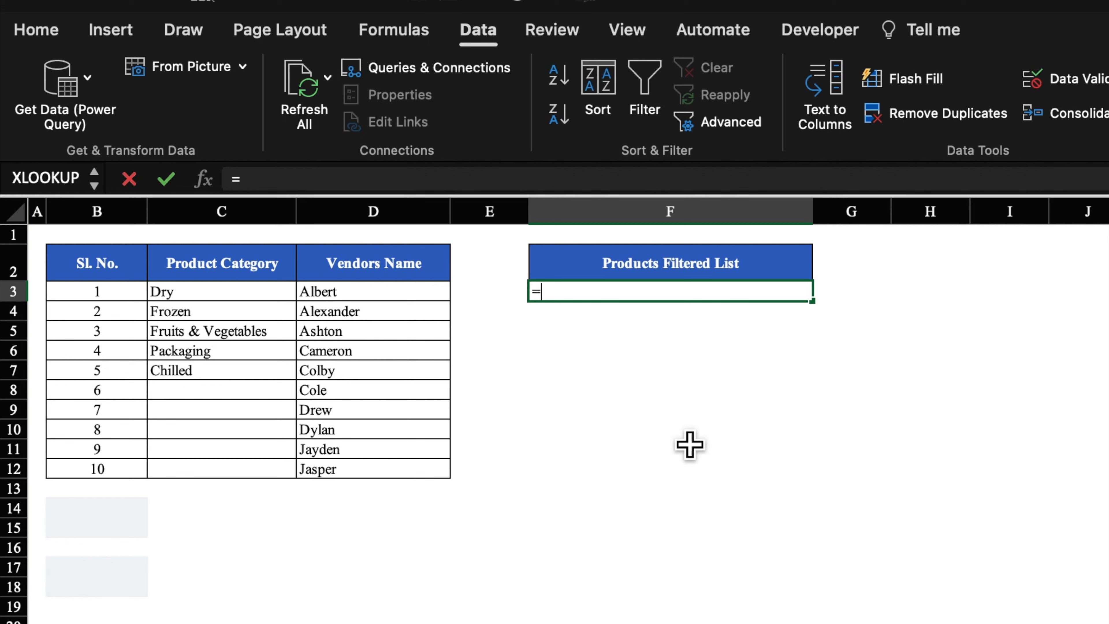
pyautogui.write('fil')
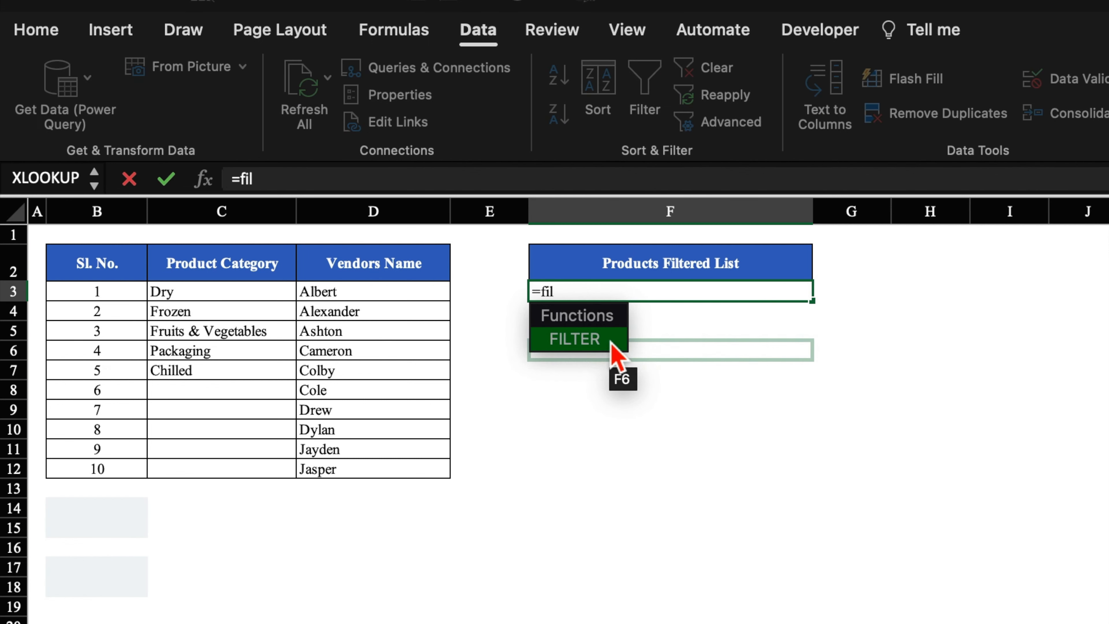
pyautogui.doubleClick(611, 343)
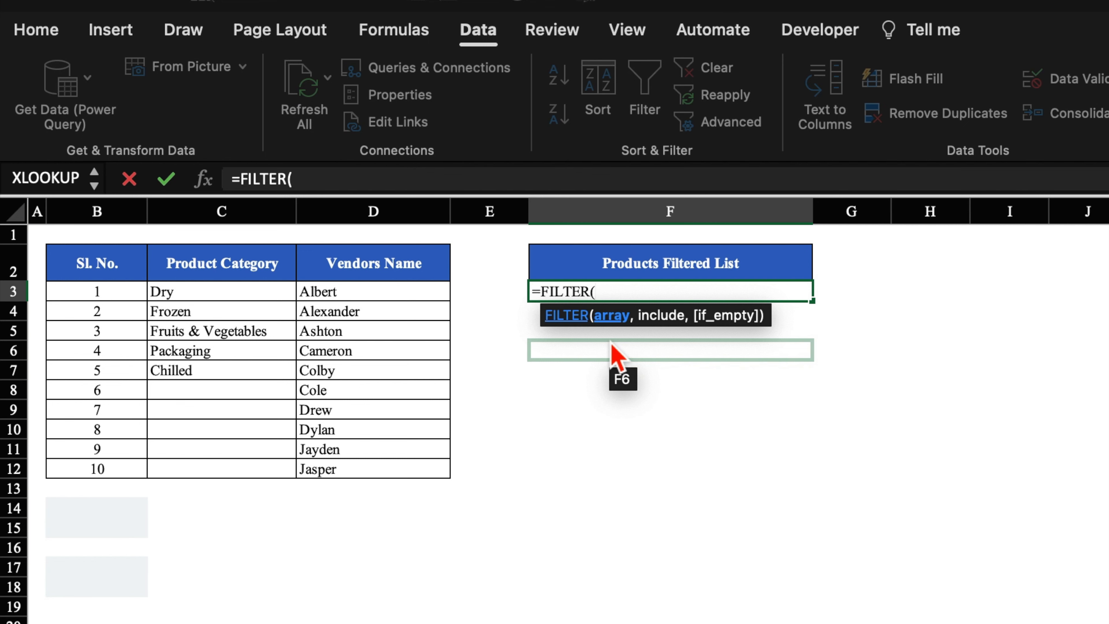
pyautogui.hotkey('ctrl', 'pageup')
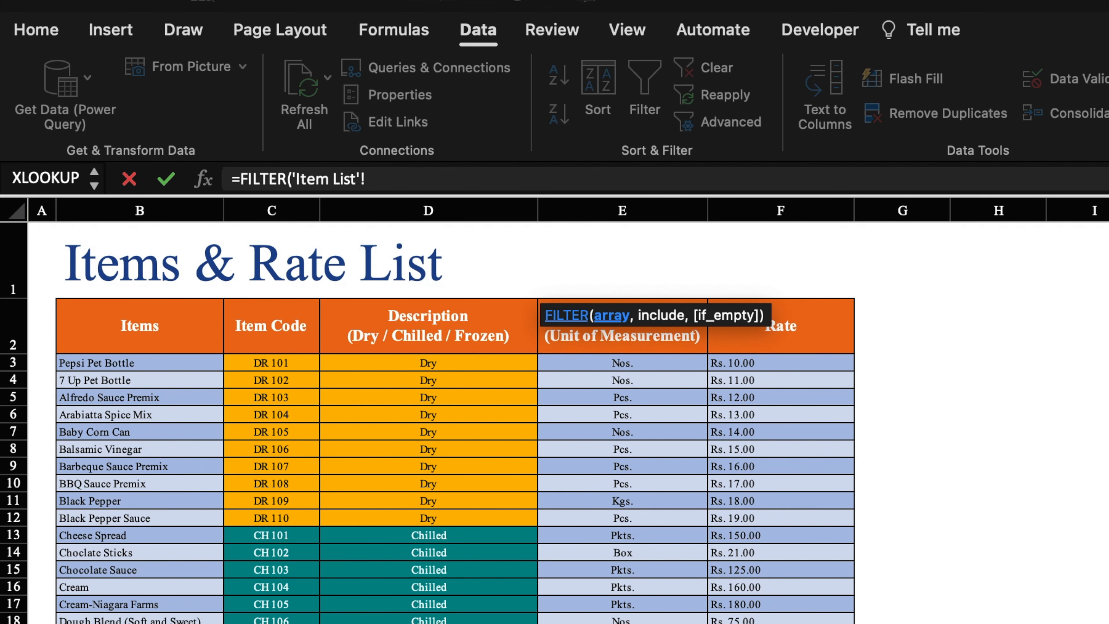
pyautogui.click(177, 212)
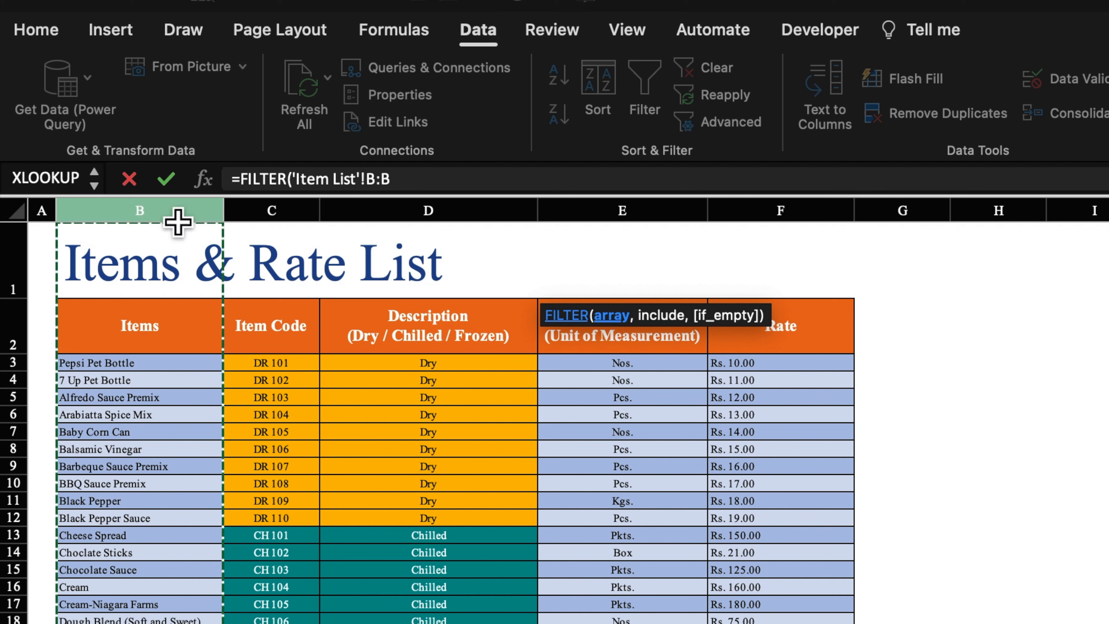
pyautogui.press('F4')
pyautogui.write(',')
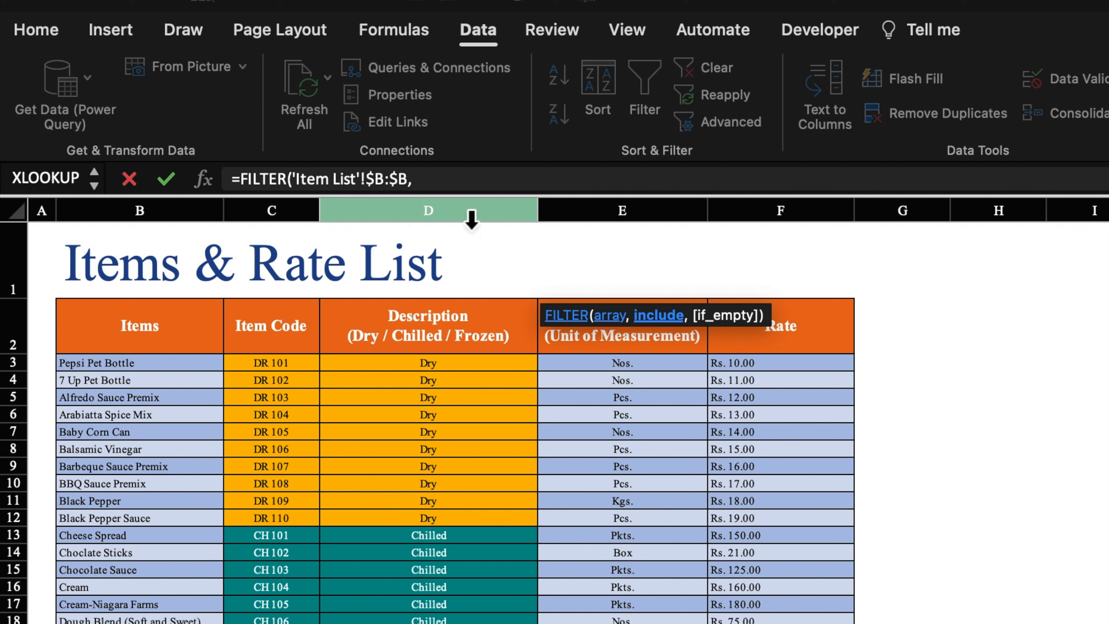
# Complete the FILTER formula with the condition 'Item List'!D:D='Item Details'!B5 and "" as the if_empty value.
pyautogui.click(471, 218)
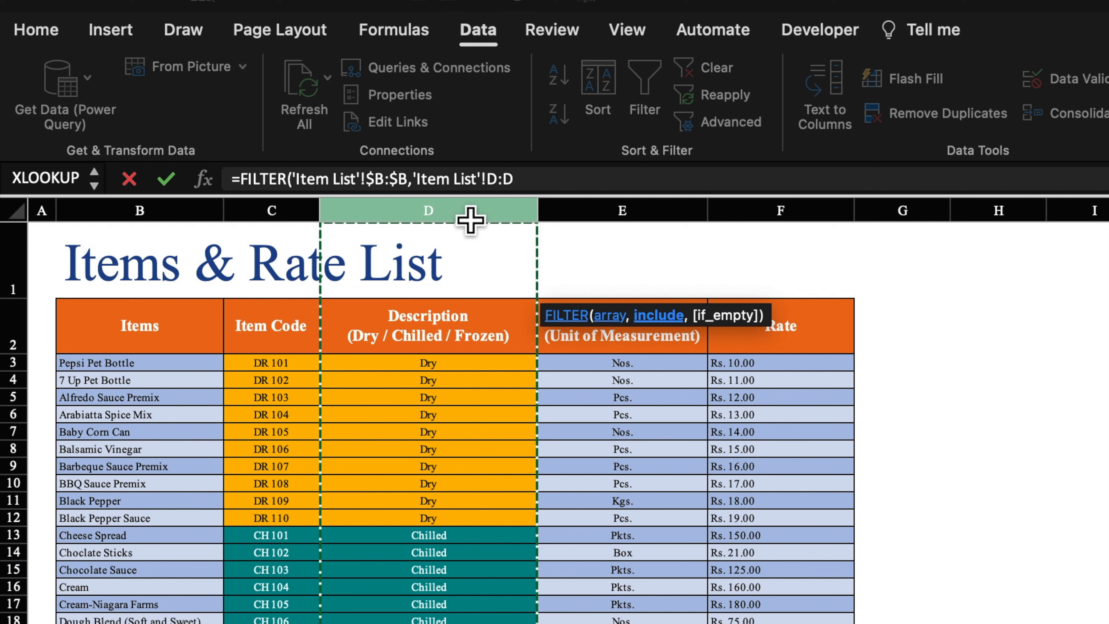
pyautogui.write('=')
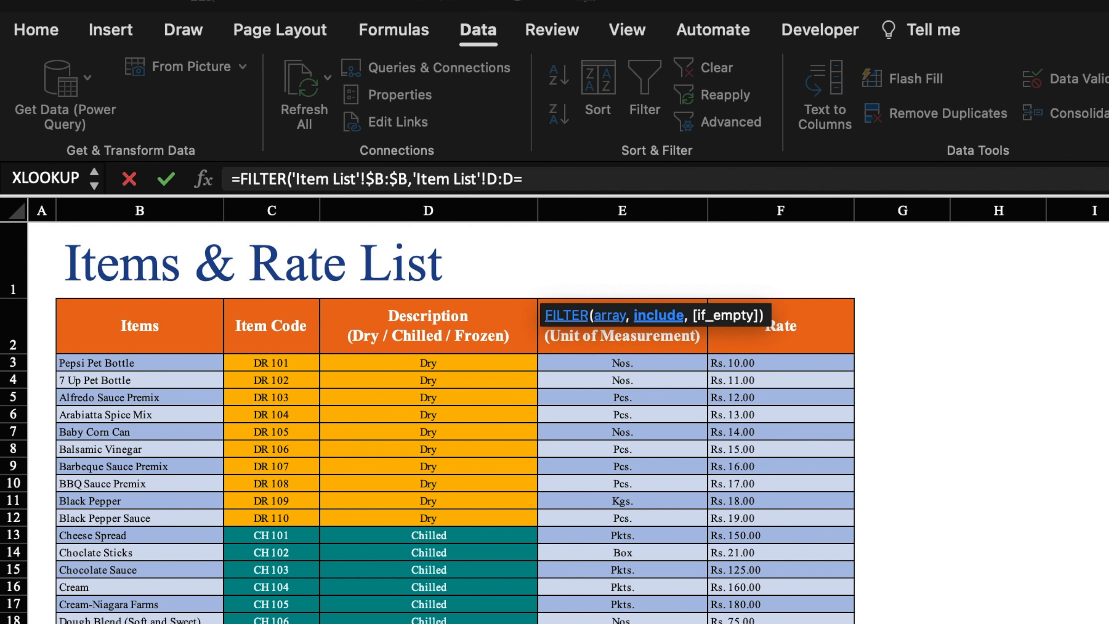
pyautogui.hotkey('ctrl', 'pageup')
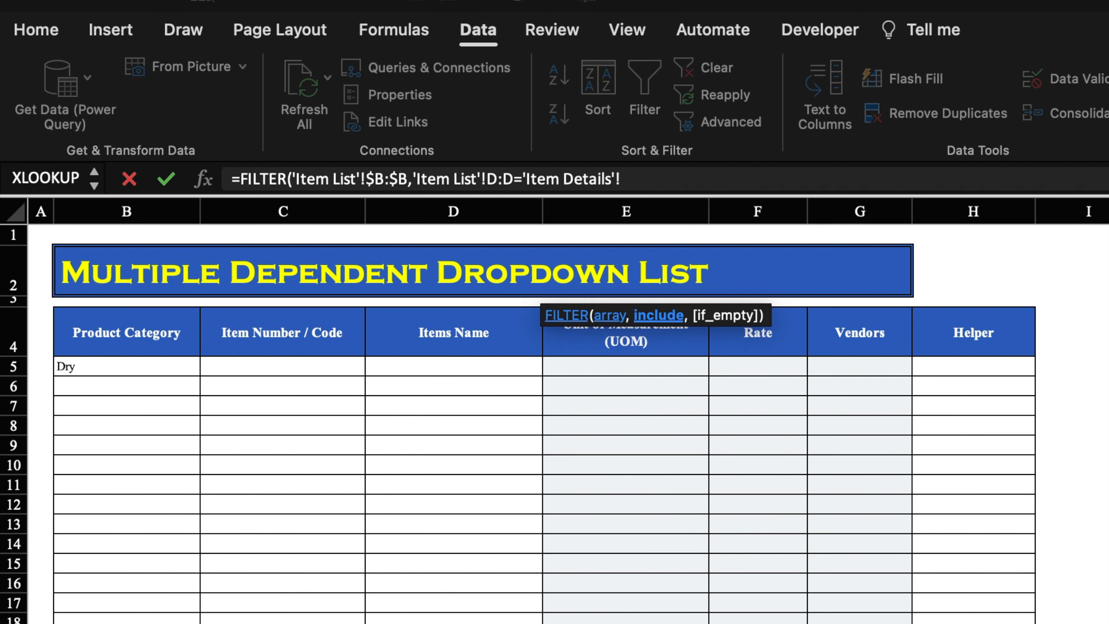
pyautogui.click(171, 373)
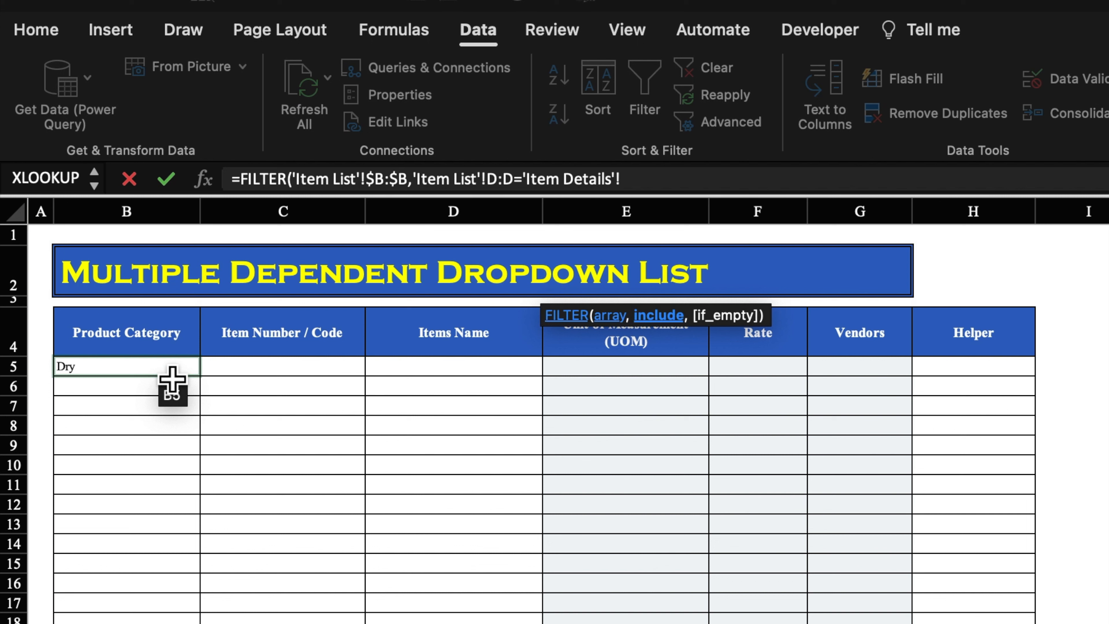
pyautogui.write(',')
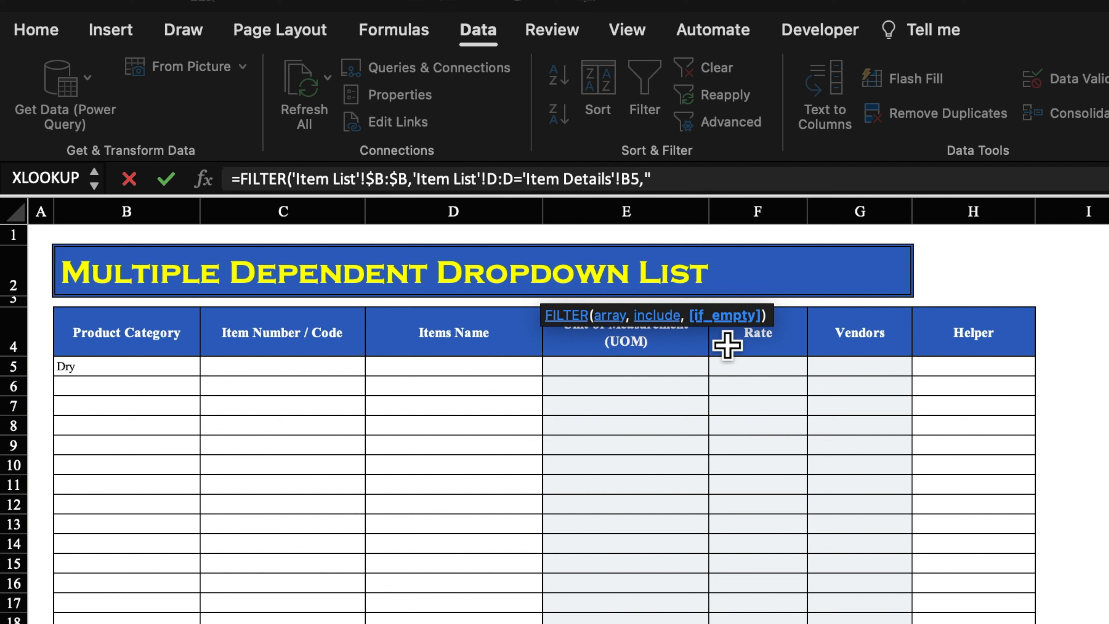
pyautogui.write('"")')
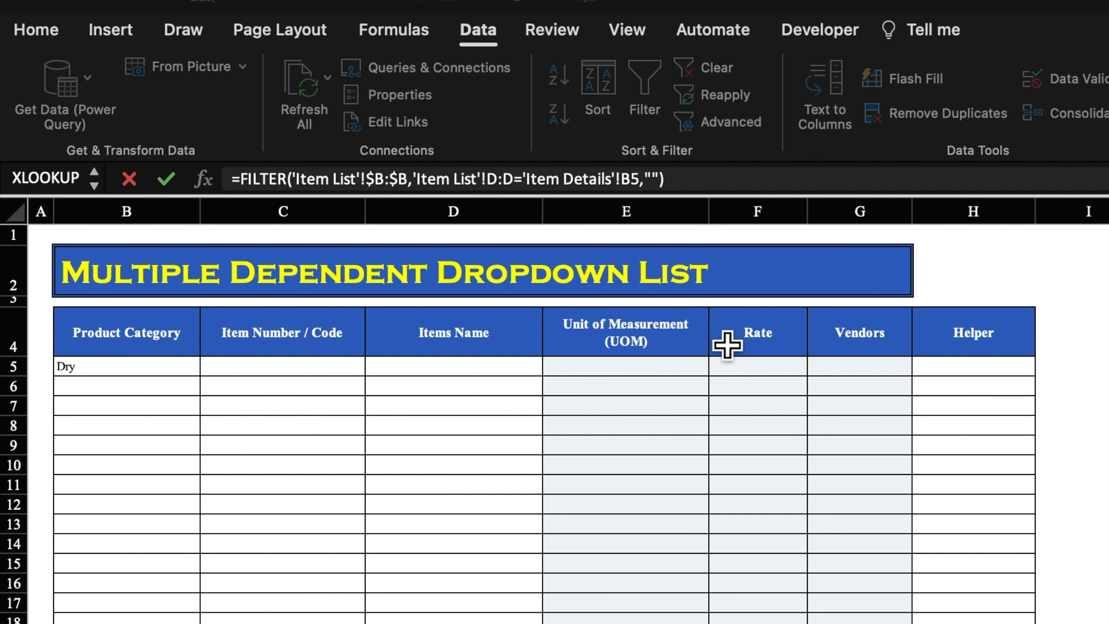
pyautogui.press('Return')
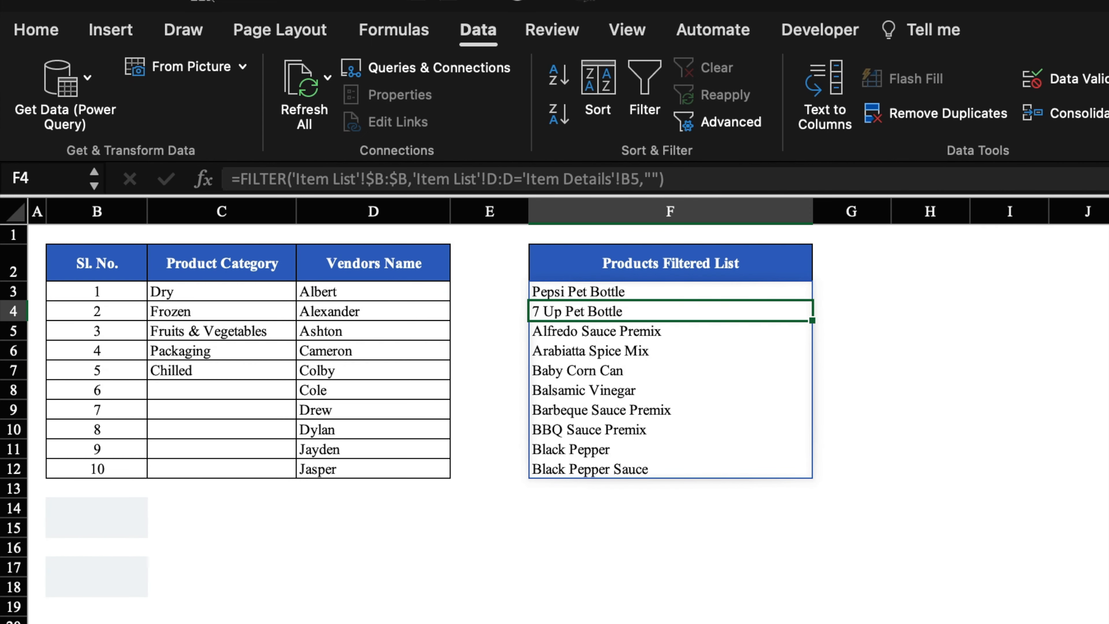
# Set the Items Name cell D5 on Item Details to list validation, with cell F3 of the Setting Sheet as its source.
pyautogui.click(327, 623)
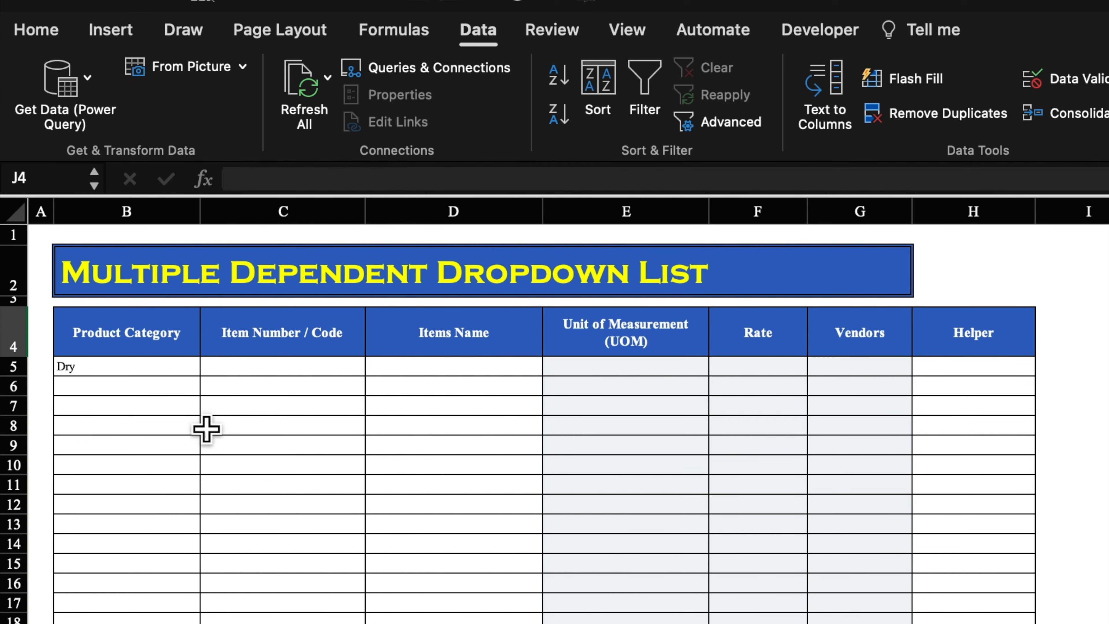
pyautogui.click(426, 379)
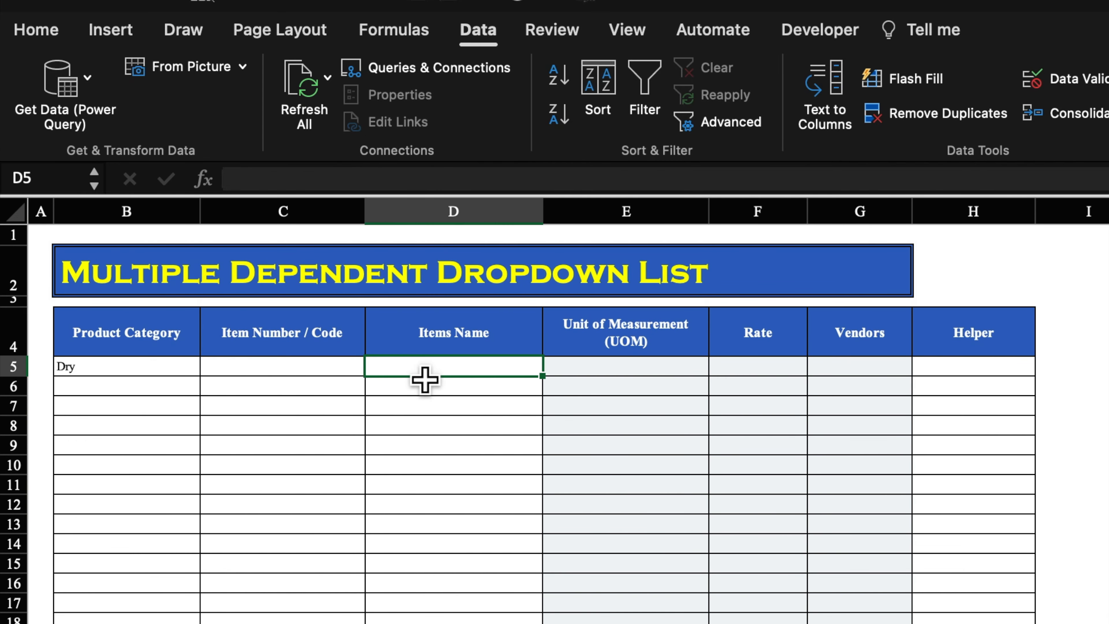
pyautogui.click(1086, 83)
pyautogui.click(784, 256)
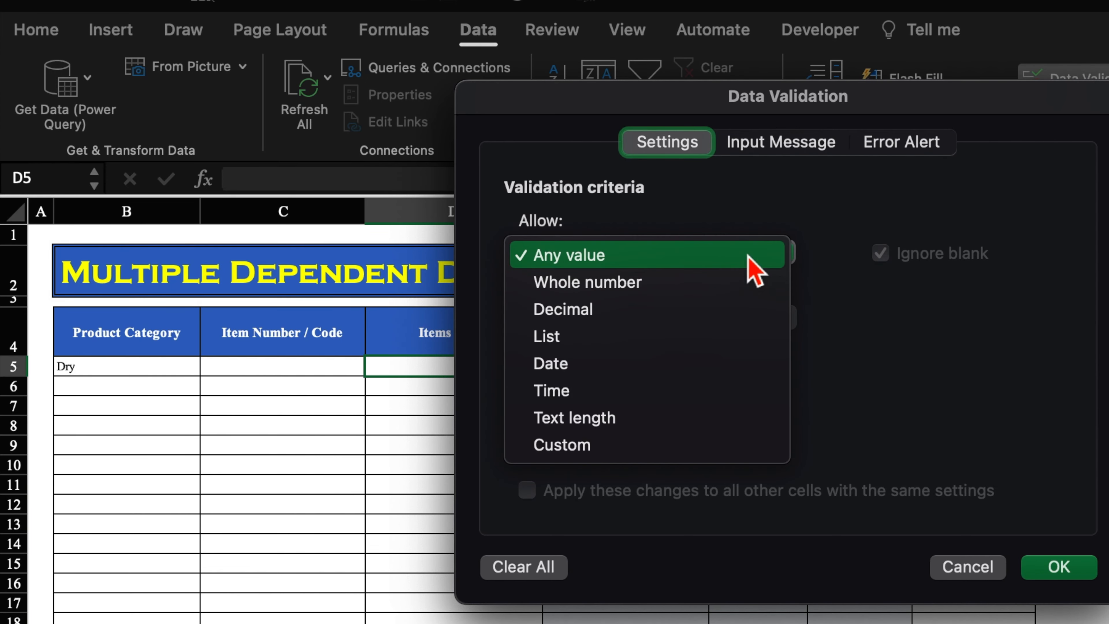
pyautogui.click(632, 345)
pyautogui.click(696, 384)
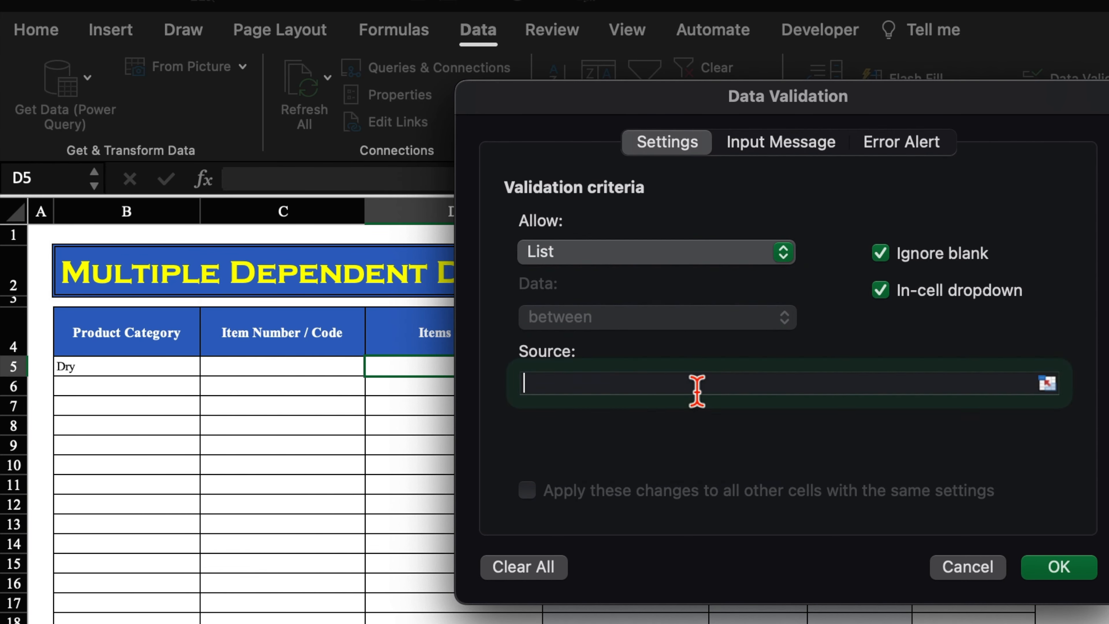
pyautogui.click(350, 623)
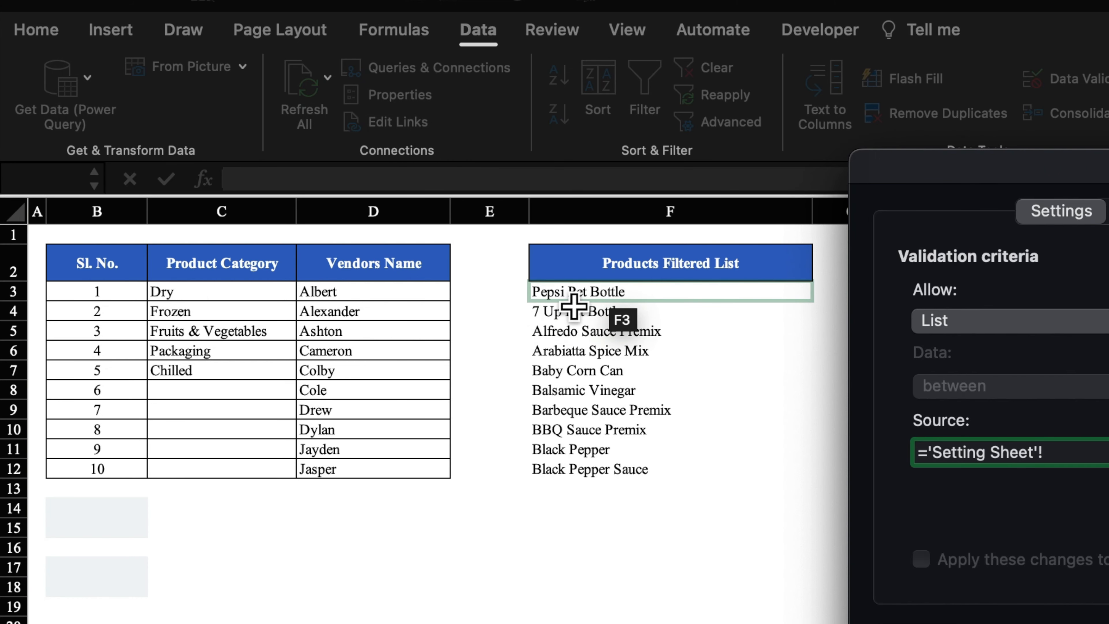
pyautogui.click(635, 296)
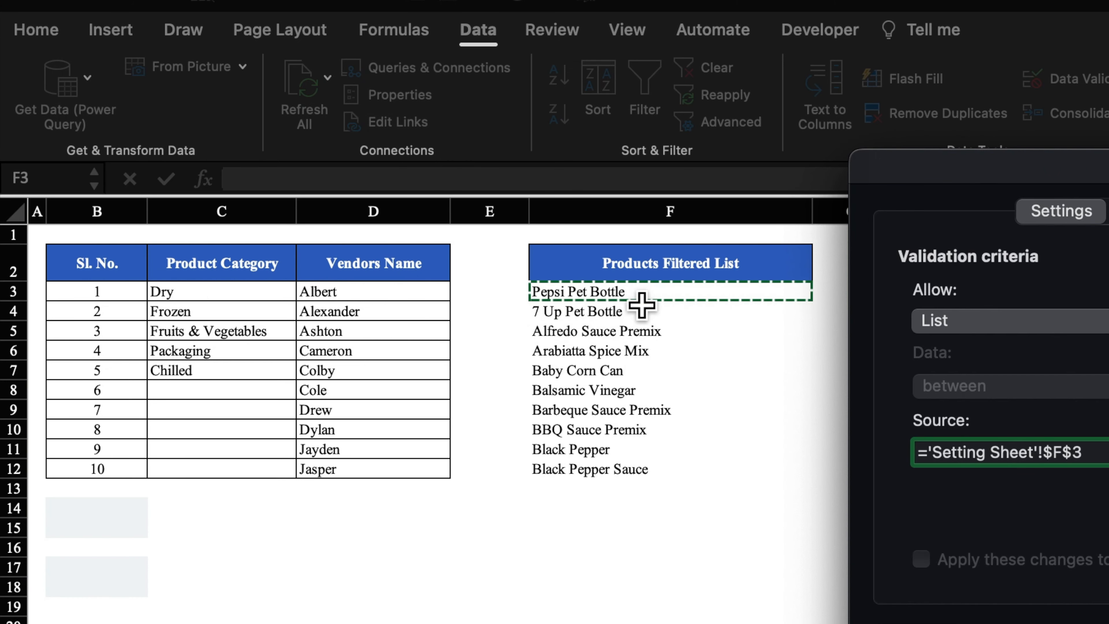
# Change the D5 list source to the spill reference ='Setting Sheet'!$F3#, apply it, and open the Items Name dropdown.
pyautogui.press('F2')
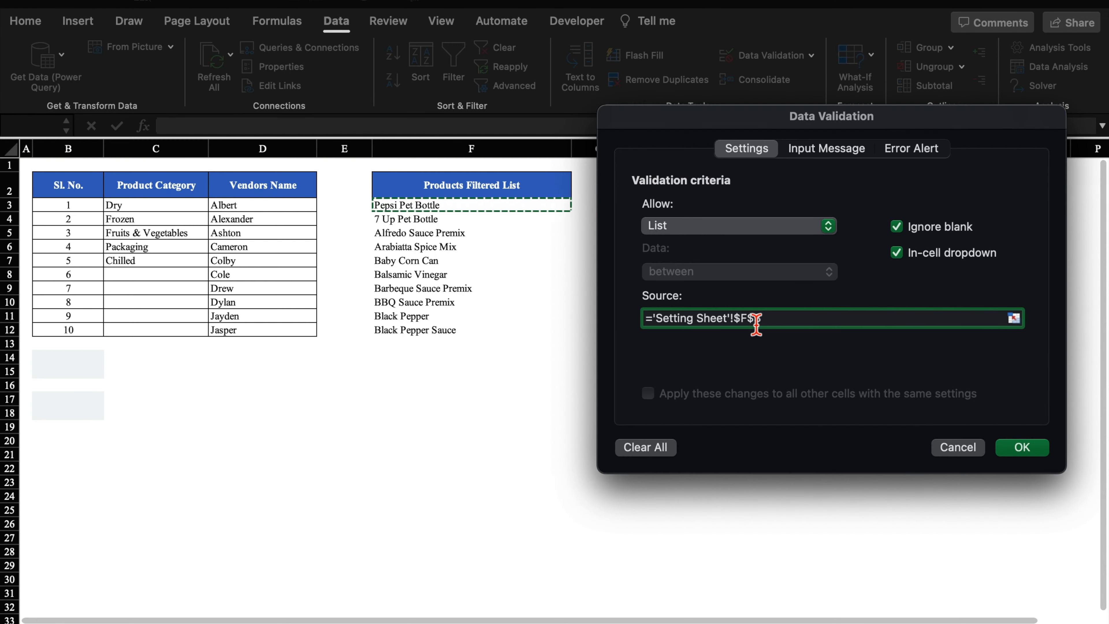
pyautogui.press('BackSpace')
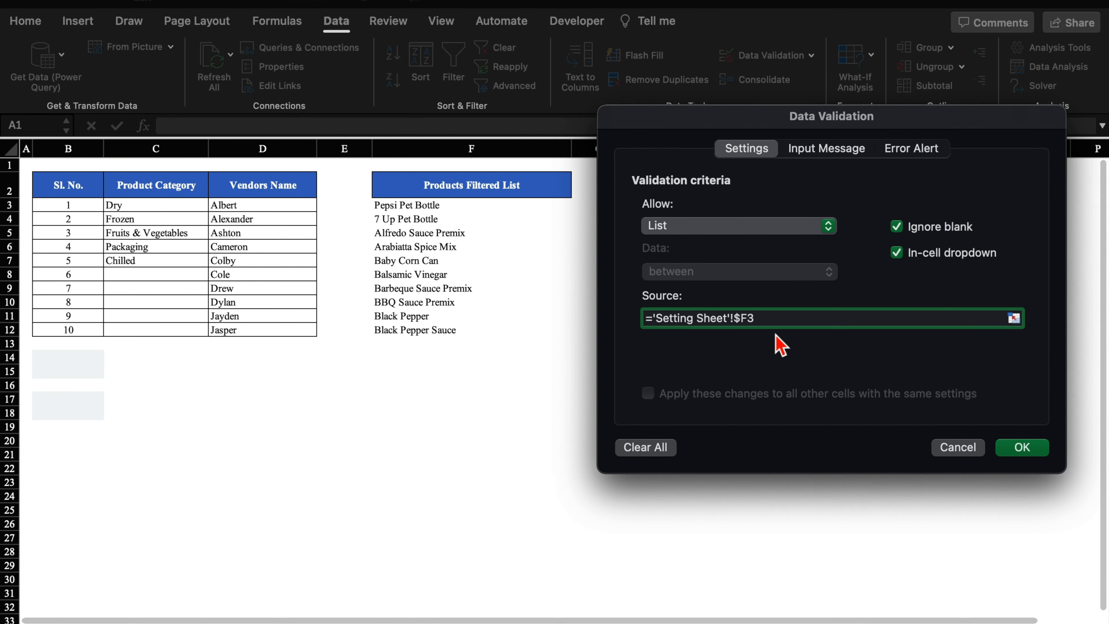
pyautogui.press('Right')
pyautogui.write('#')
pyautogui.click(1021, 447)
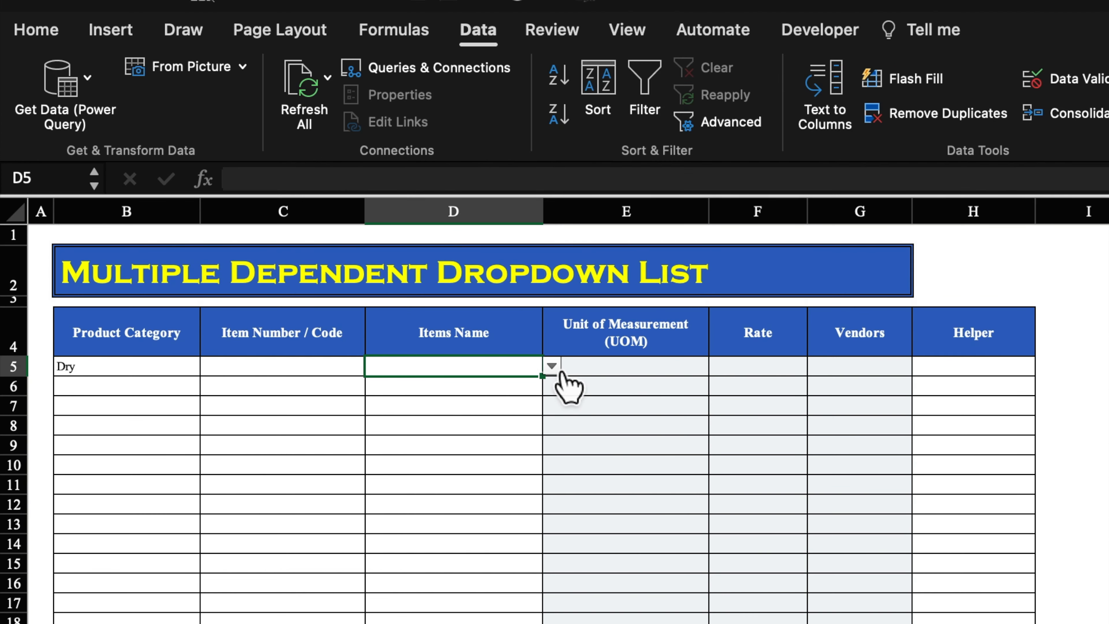
pyautogui.click(552, 366)
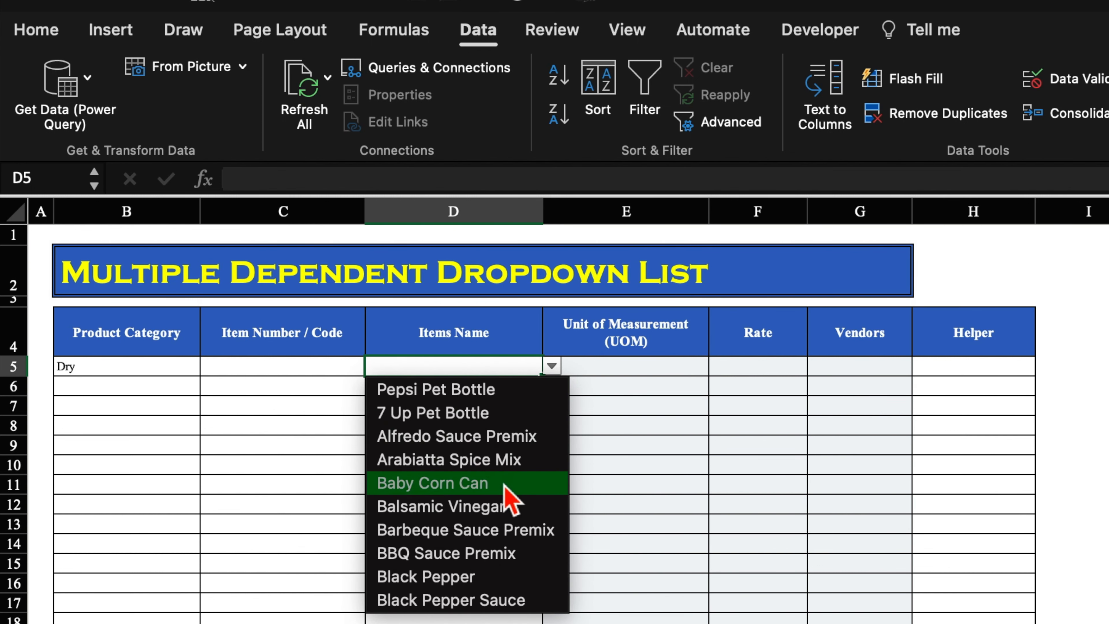
# Choose Pepsi Pet Bottle as the Items Name in D5 and set the Product Category in B5 to Frozen.
pyautogui.click(452, 391)
pyautogui.click(168, 372)
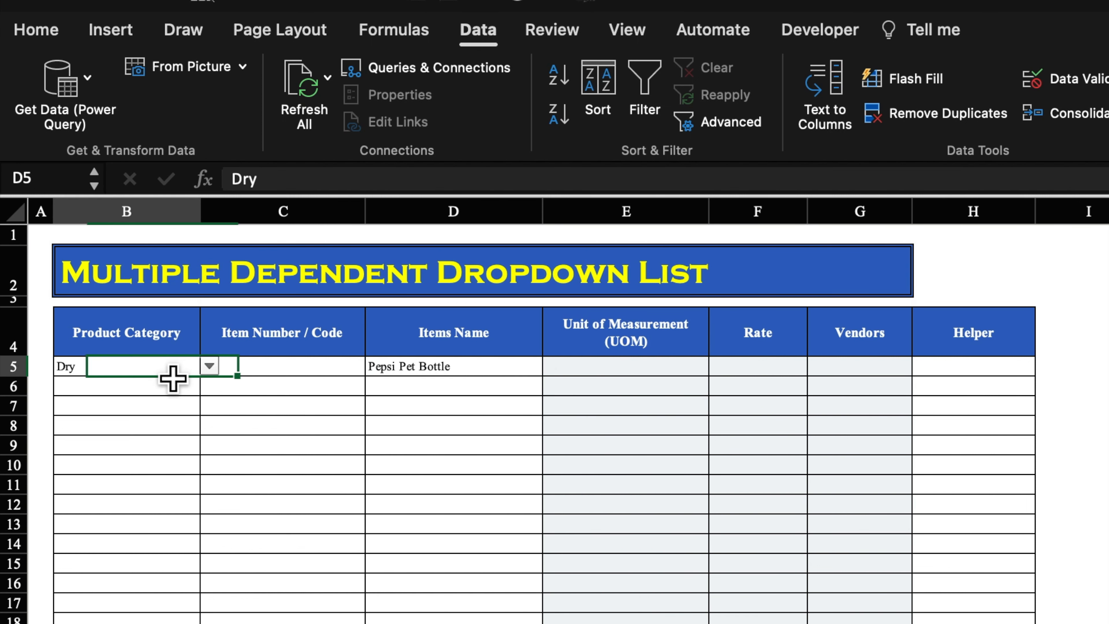
pyautogui.click(212, 367)
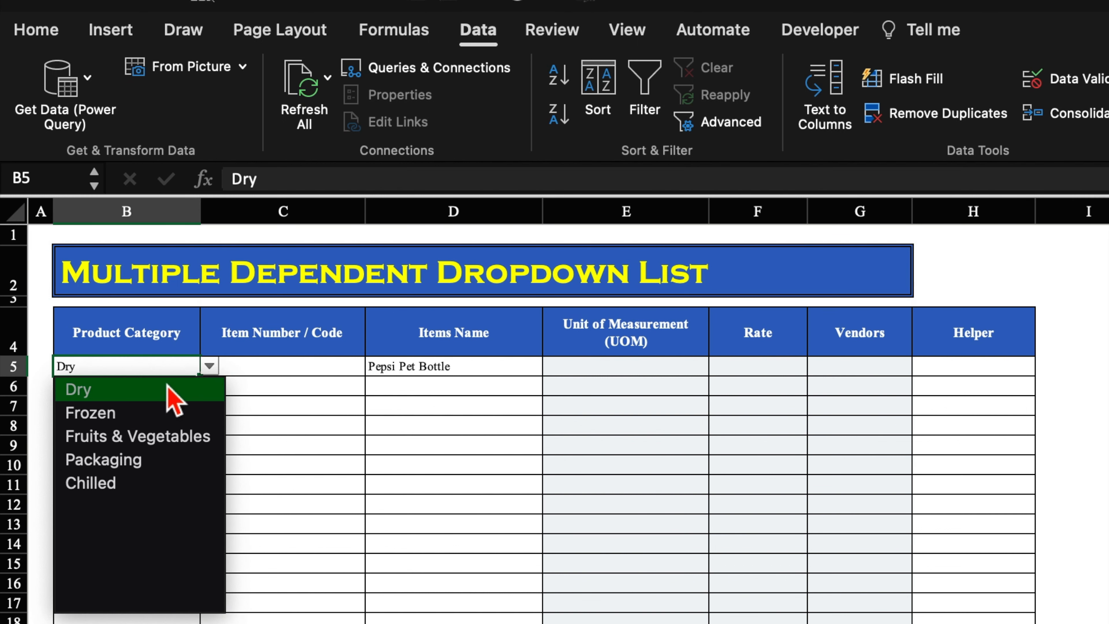
pyautogui.click(155, 415)
# Check which Items Name choices the D5 dropdown offers for the Frozen category, leaving the entry as it is.
pyautogui.click(450, 373)
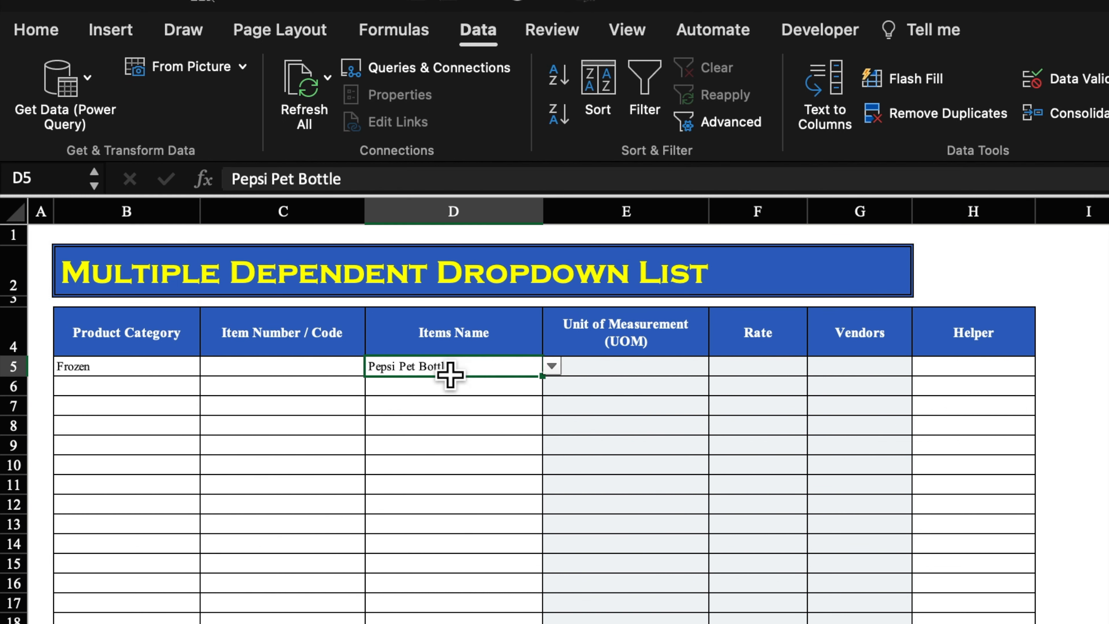
pyautogui.click(551, 366)
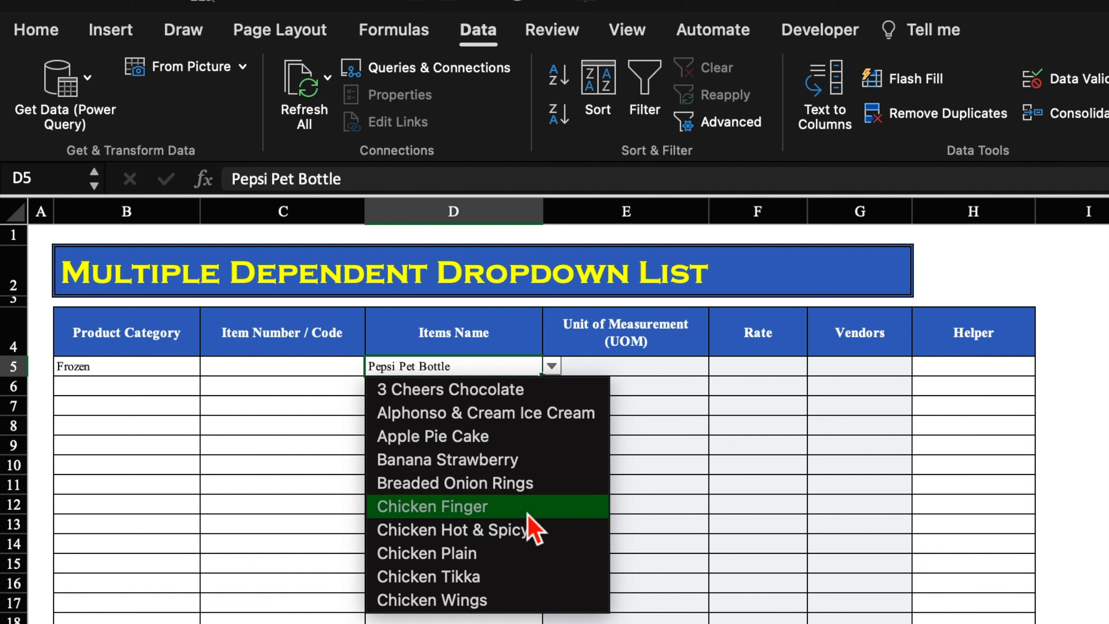
pyautogui.press('Escape')
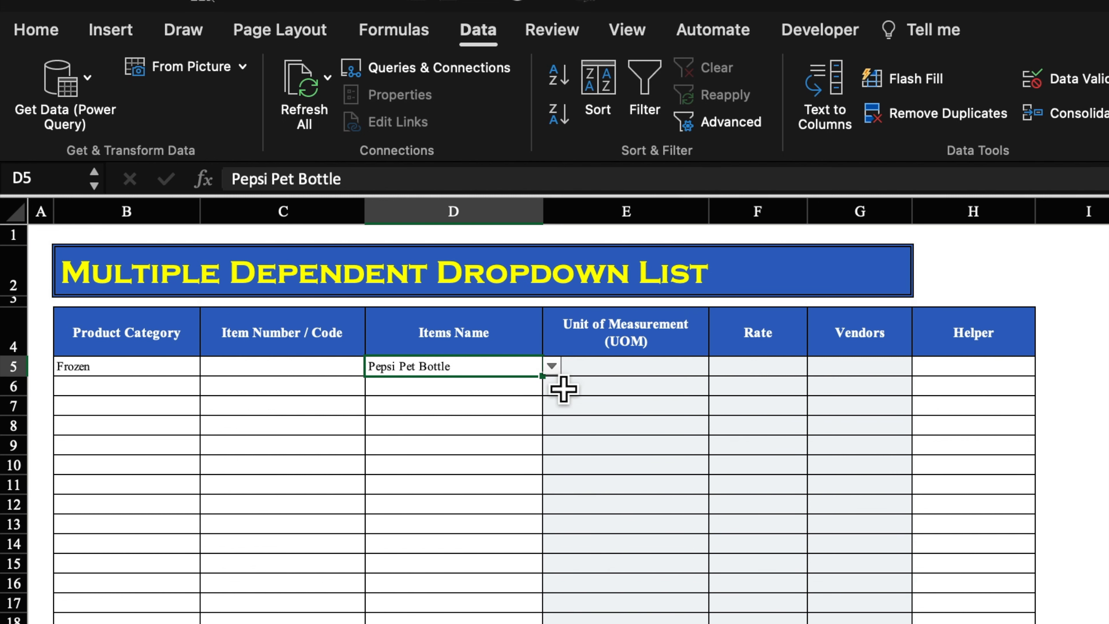
# Fill the D5 dropdown down to D10 and clear the copied entries in D6:D10.
pyautogui.moveTo(544, 377); pyautogui.dragTo(553, 481)
pyautogui.moveTo(453, 389); pyautogui.dragTo(465, 476)
pyautogui.press('Delete')
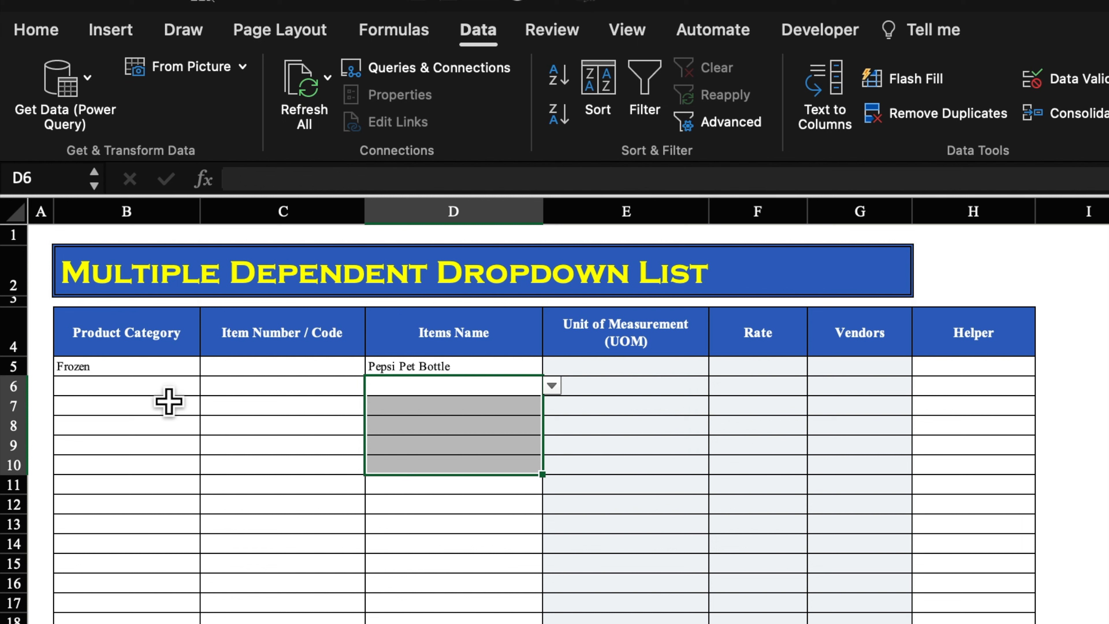
# Set the Product Category in B6 to Frozen and select the Items Name cell D6.
pyautogui.click(162, 390)
pyautogui.click(211, 387)
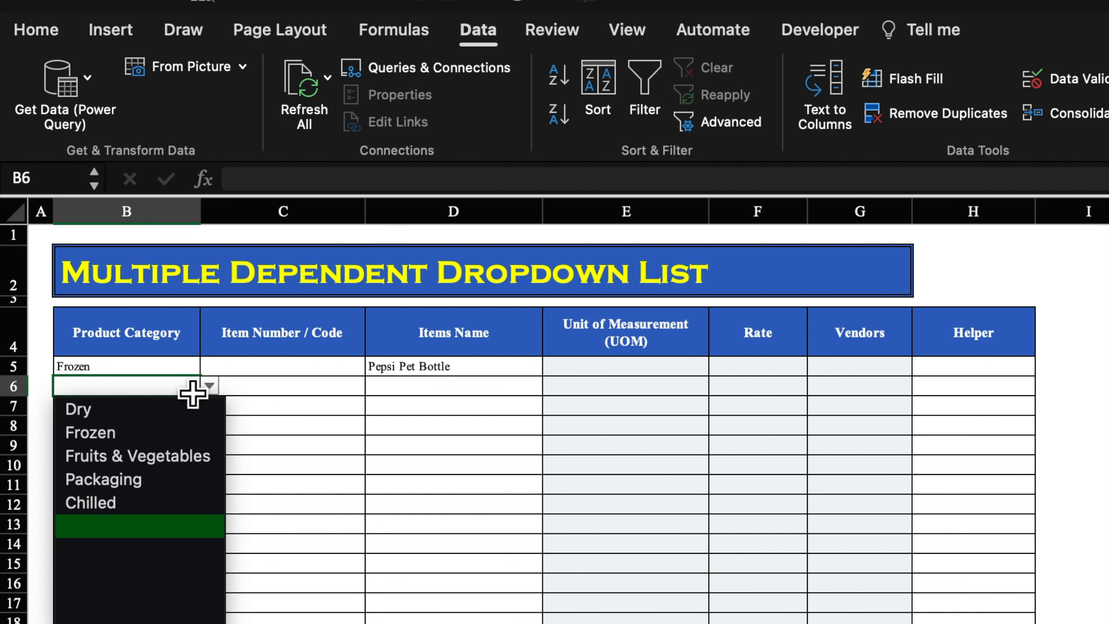
pyautogui.click(144, 434)
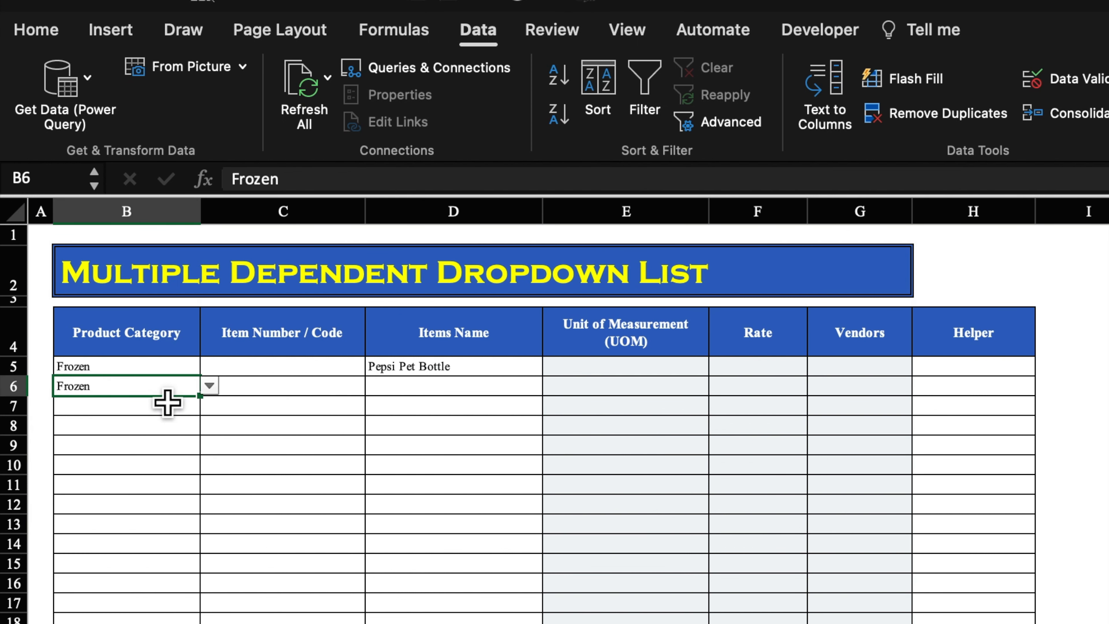
pyautogui.click(423, 397)
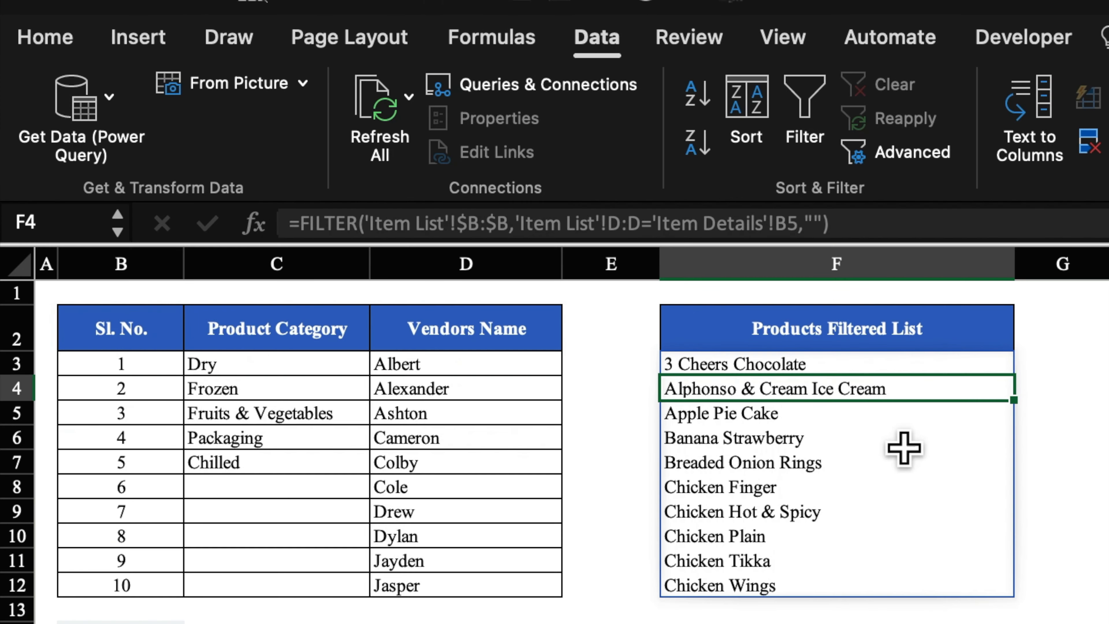
# Wrap the FILTER formula in F3 of the Setting Sheet in a UNIQUE function.
pyautogui.click(715, 367)
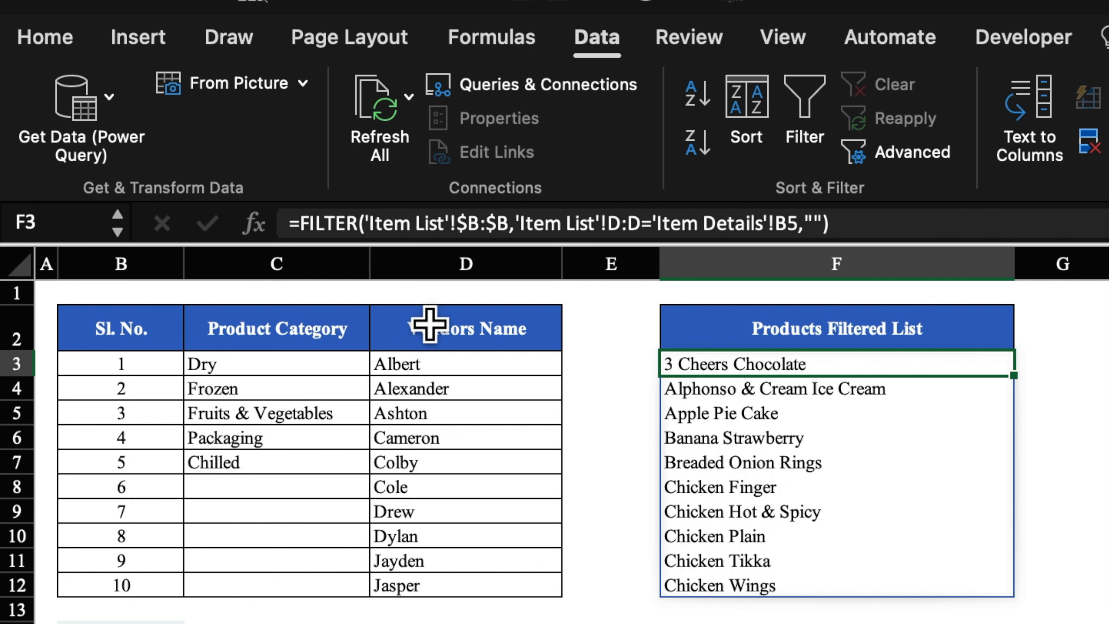
pyautogui.click(302, 224)
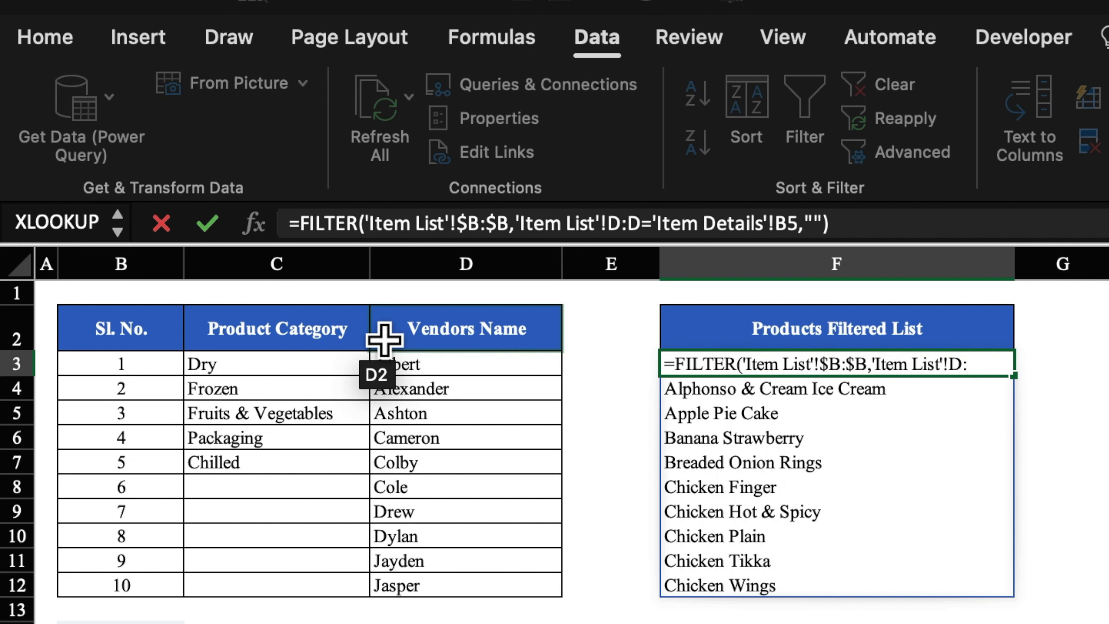
pyautogui.write('uni')
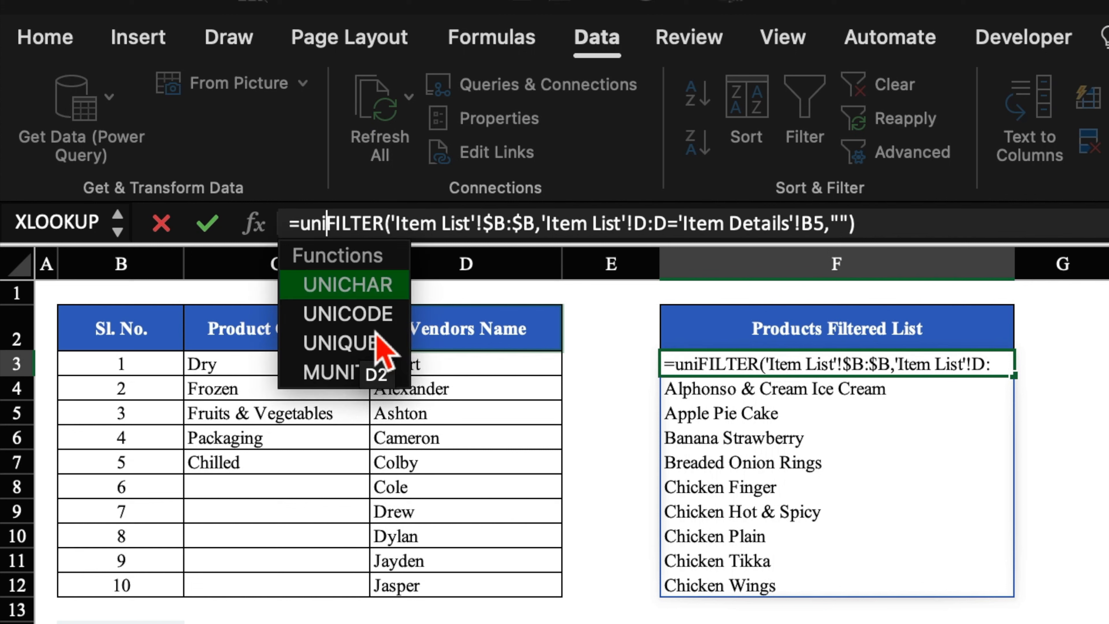
pyautogui.write('que')
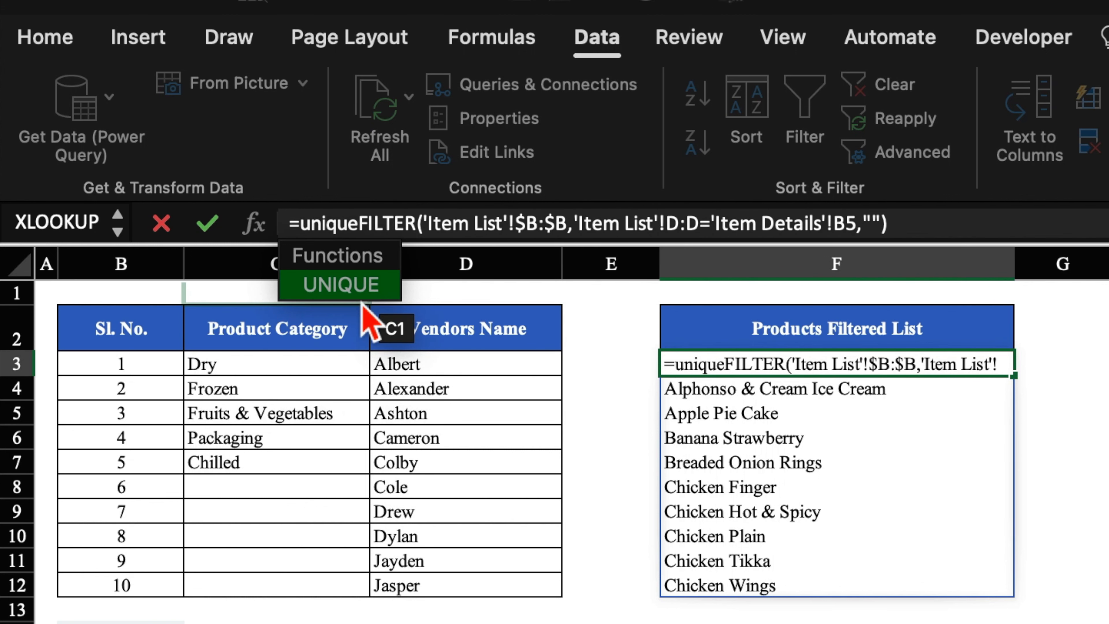
pyautogui.doubleClick(361, 286)
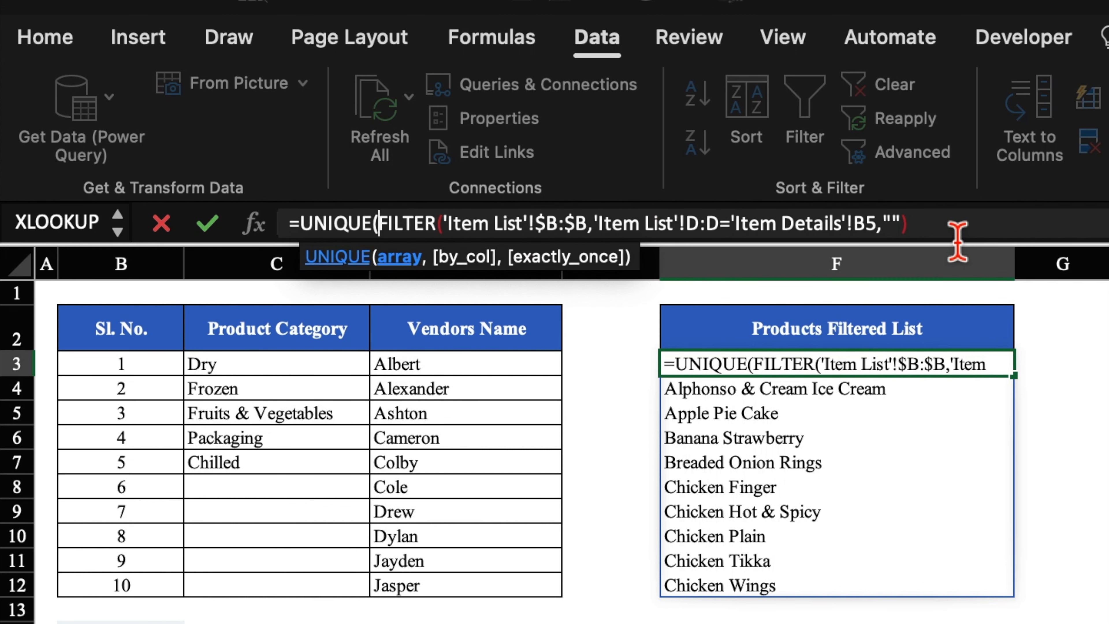
pyautogui.write(')')
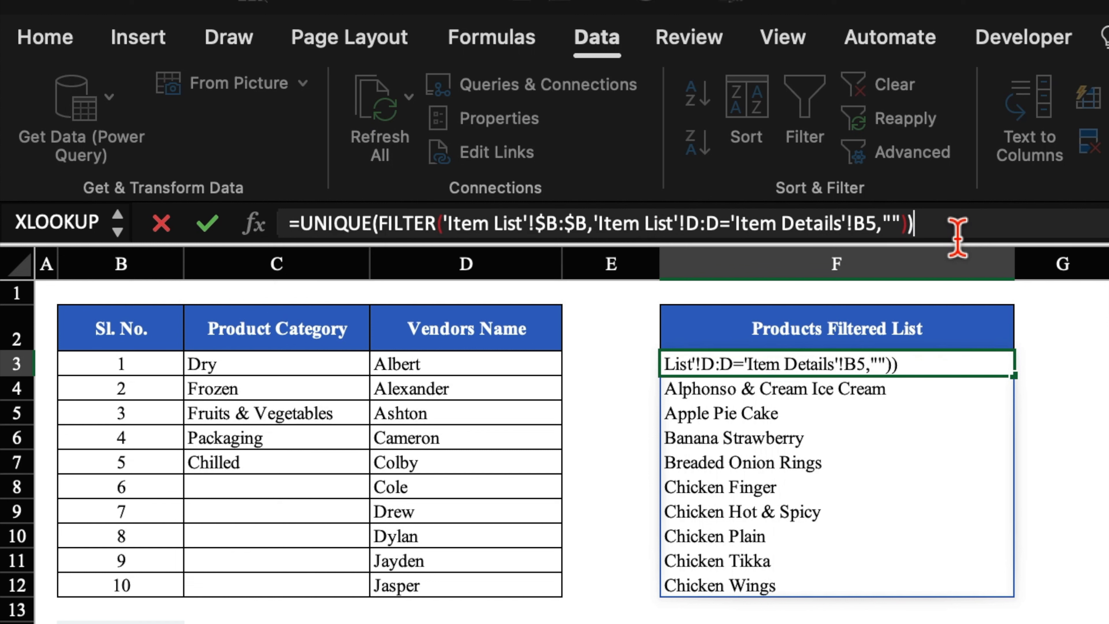
pyautogui.press('Return')
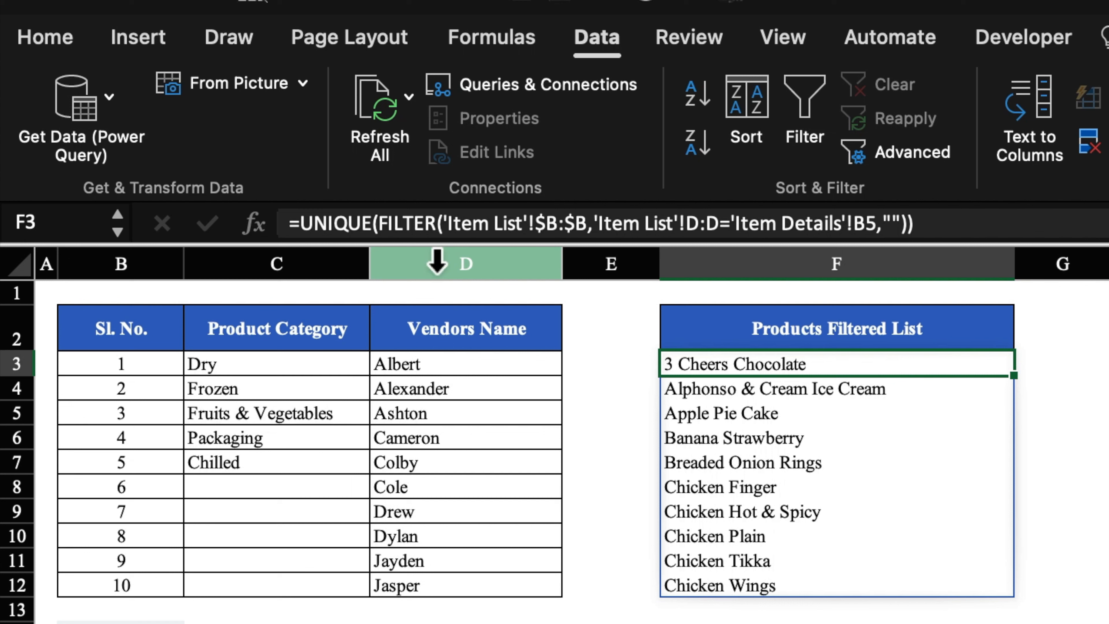
# Wrap the UNIQUE(FILTER()) formula in F3 in a SORT function.
pyautogui.press('F2')
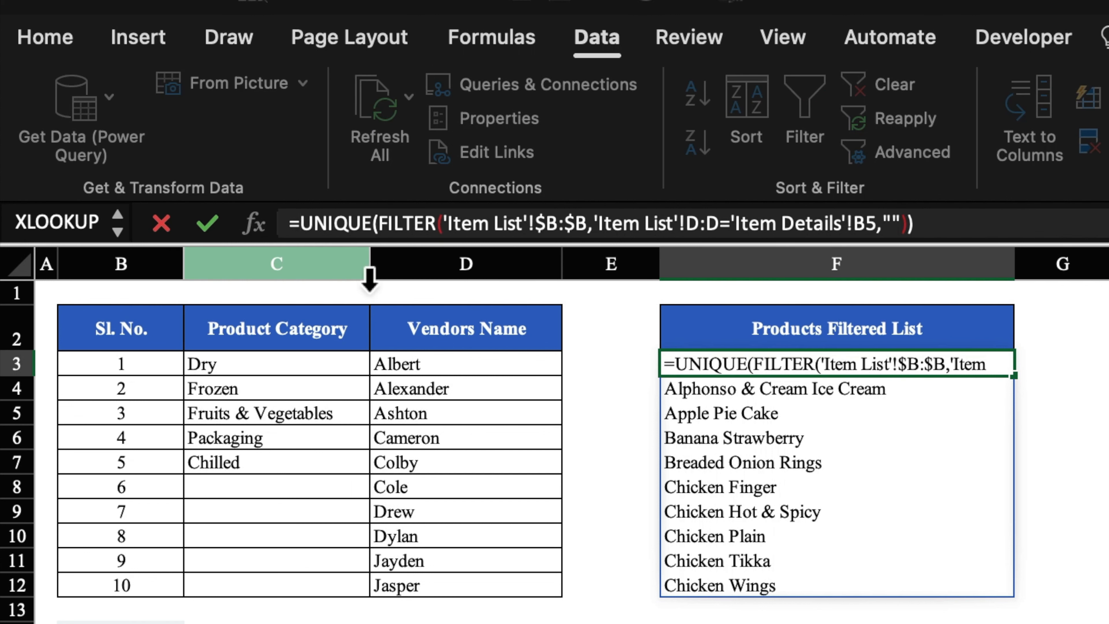
pyautogui.write('sort')
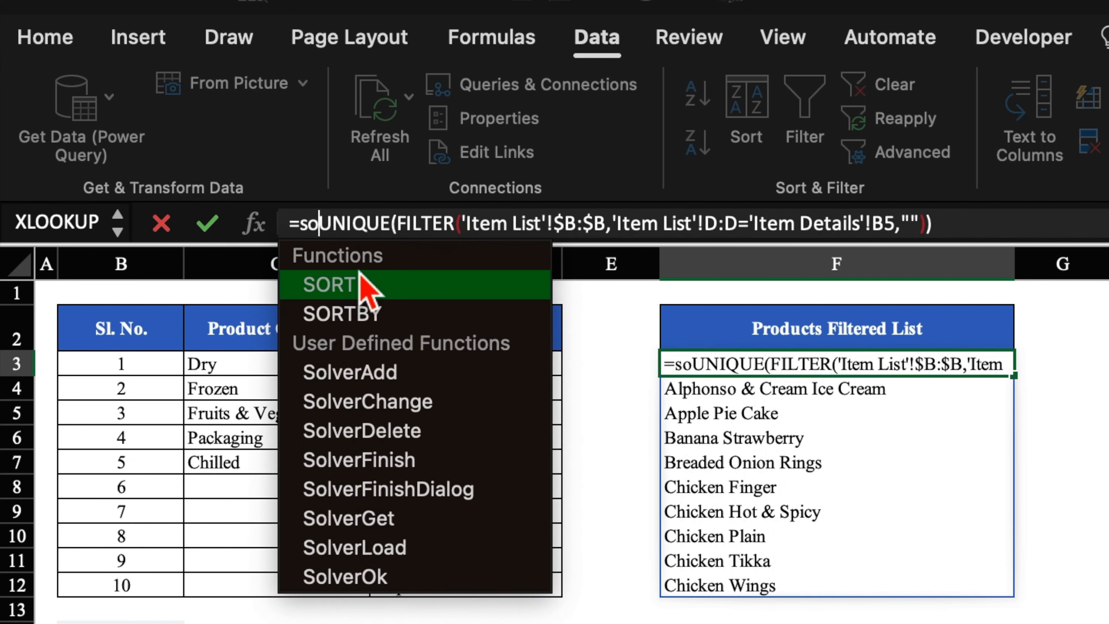
pyautogui.doubleClick(363, 285)
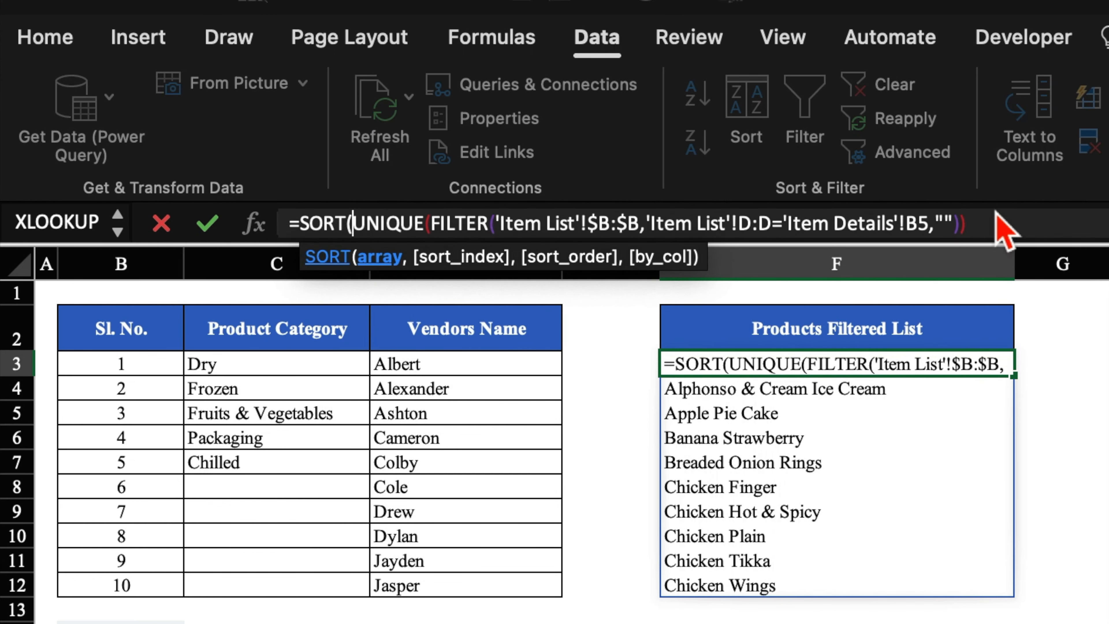
pyautogui.click(1038, 236)
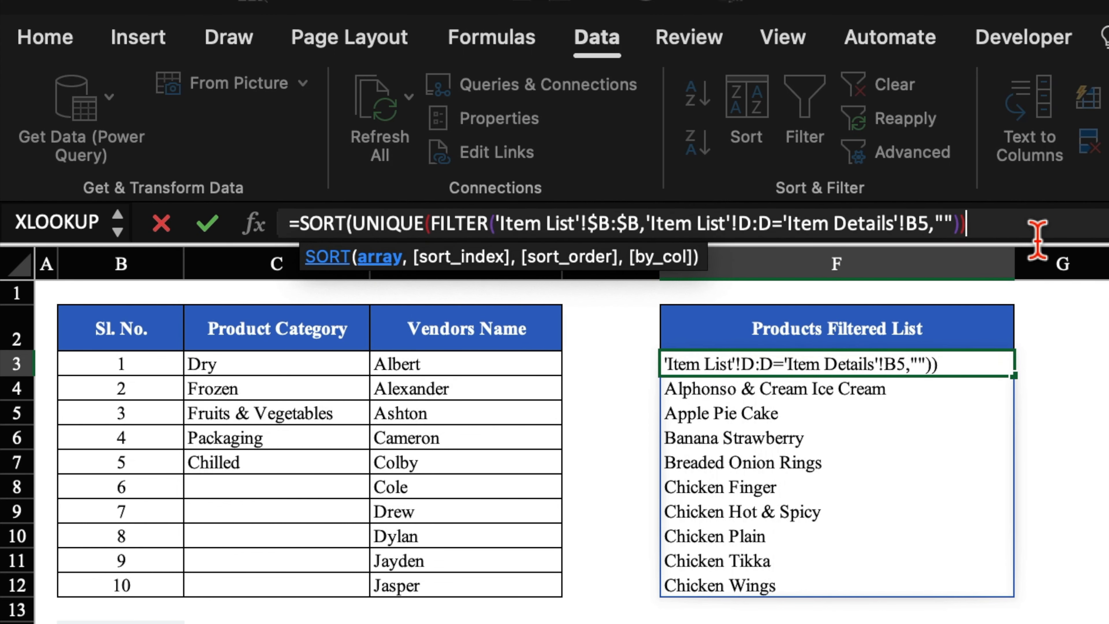
pyautogui.write(')')
pyautogui.click(741, 373)
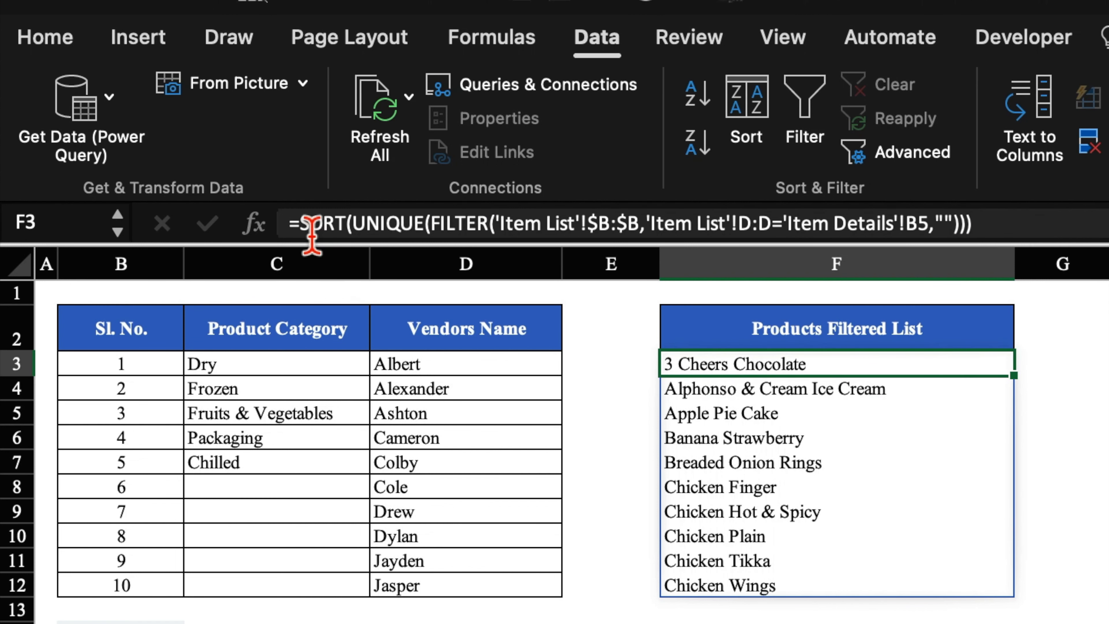
# Wrap the F3 formula in TRANSPOSE so the sorted unique product list spills across row 3.
pyautogui.click(305, 225)
pyautogui.write('tra')
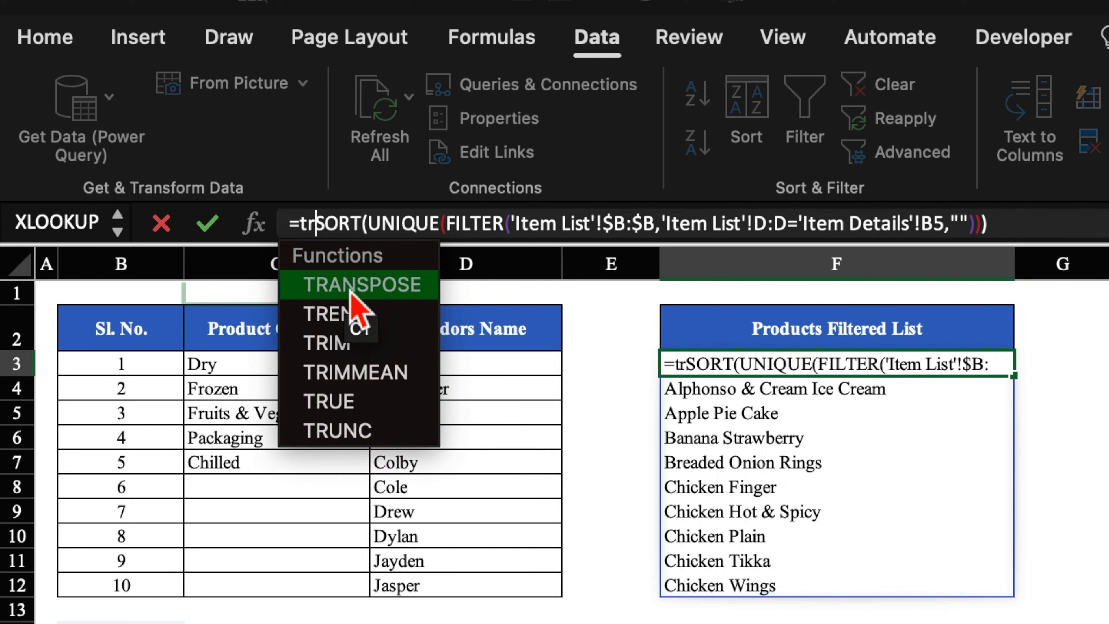
pyautogui.doubleClick(354, 286)
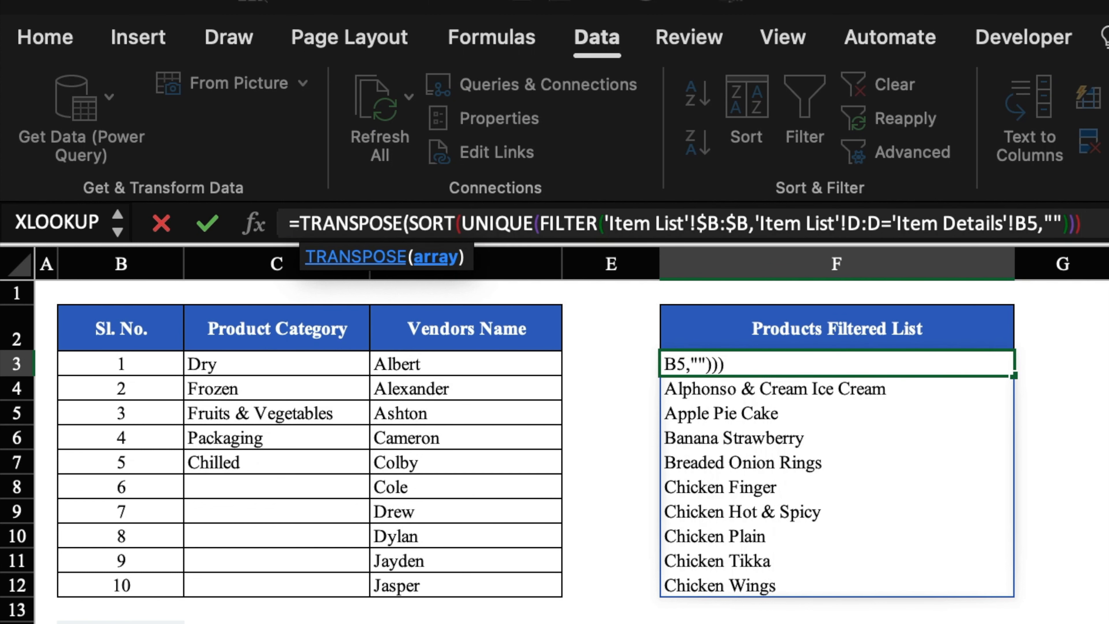
pyautogui.write(')')
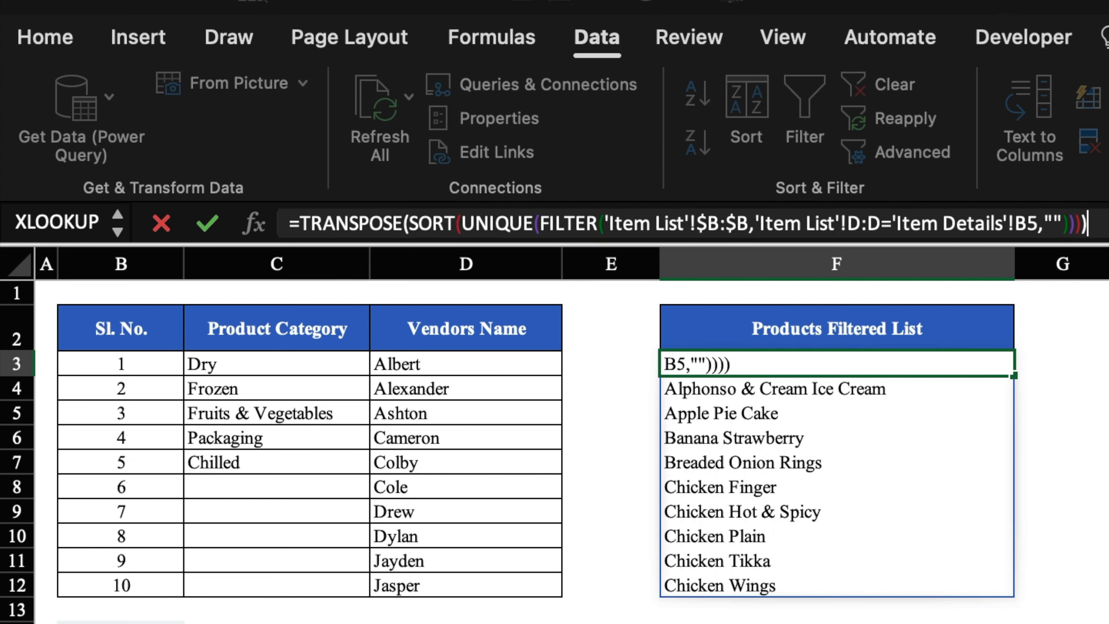
pyautogui.press('Return')
pyautogui.click(712, 367)
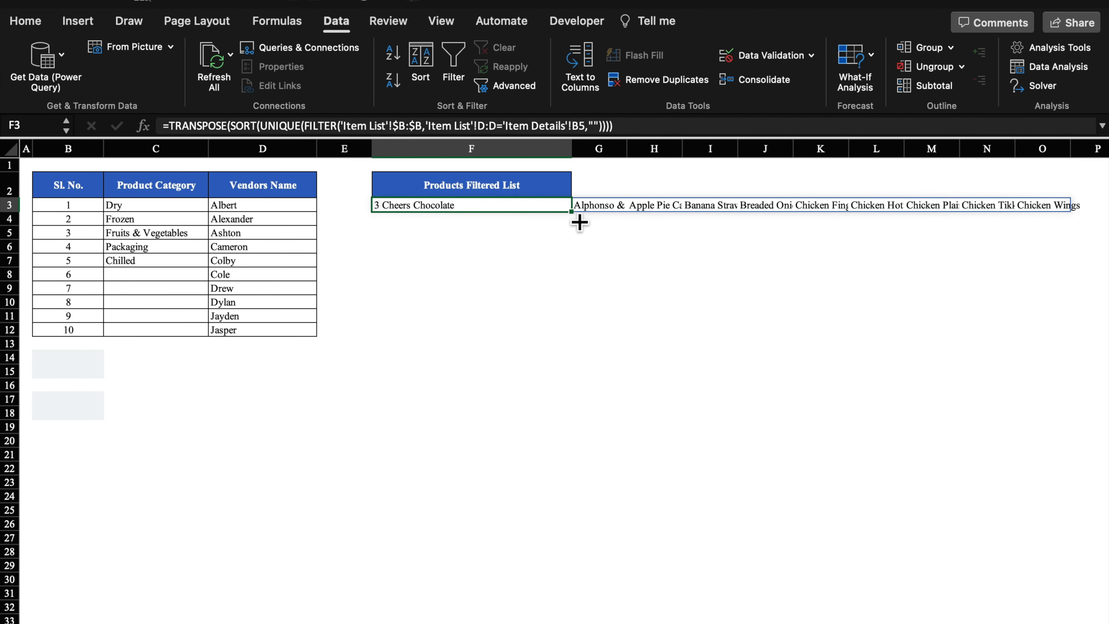
# Fill the TRANSPOSE formula from F3 down the Products Filtered List column.
pyautogui.moveTo(575, 218); pyautogui.dragTo(581, 618)
pyautogui.scroll(10, 874, 186)
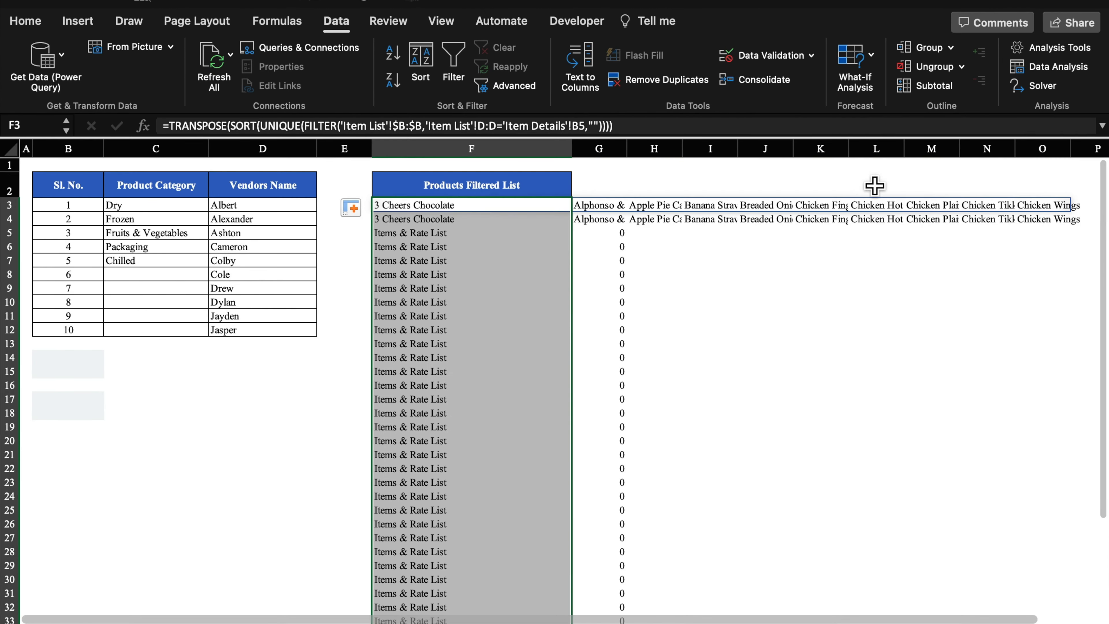
pyautogui.click(869, 183)
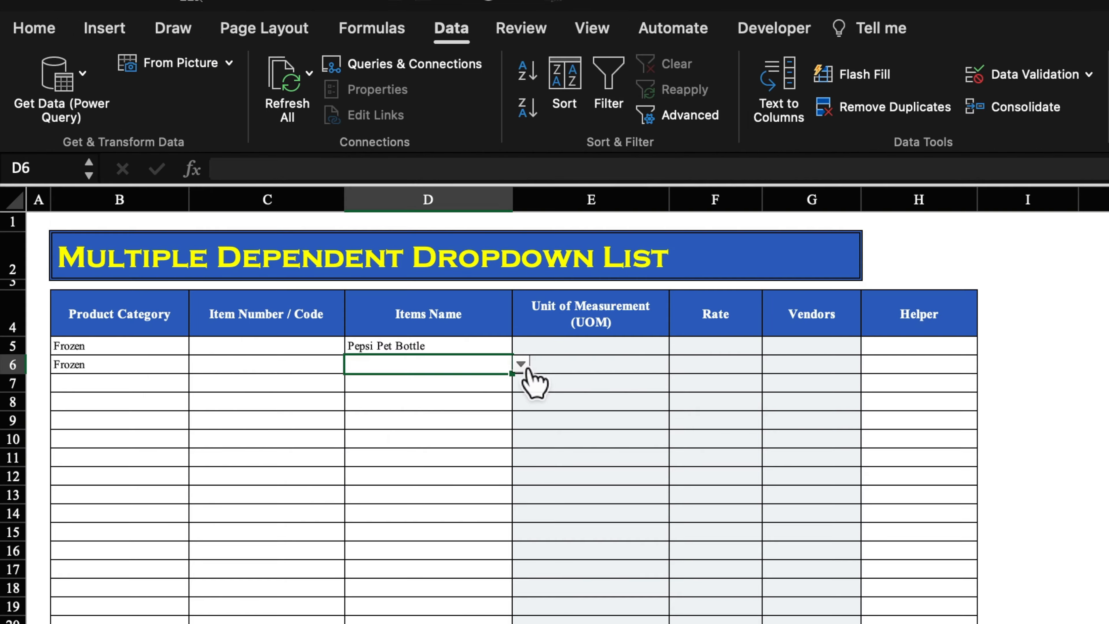
# On Item Details, choose Chicken Hot & Spicy as the Items Name in D6 and set the Product Category in B14 to Packaging.
pyautogui.click(521, 365)
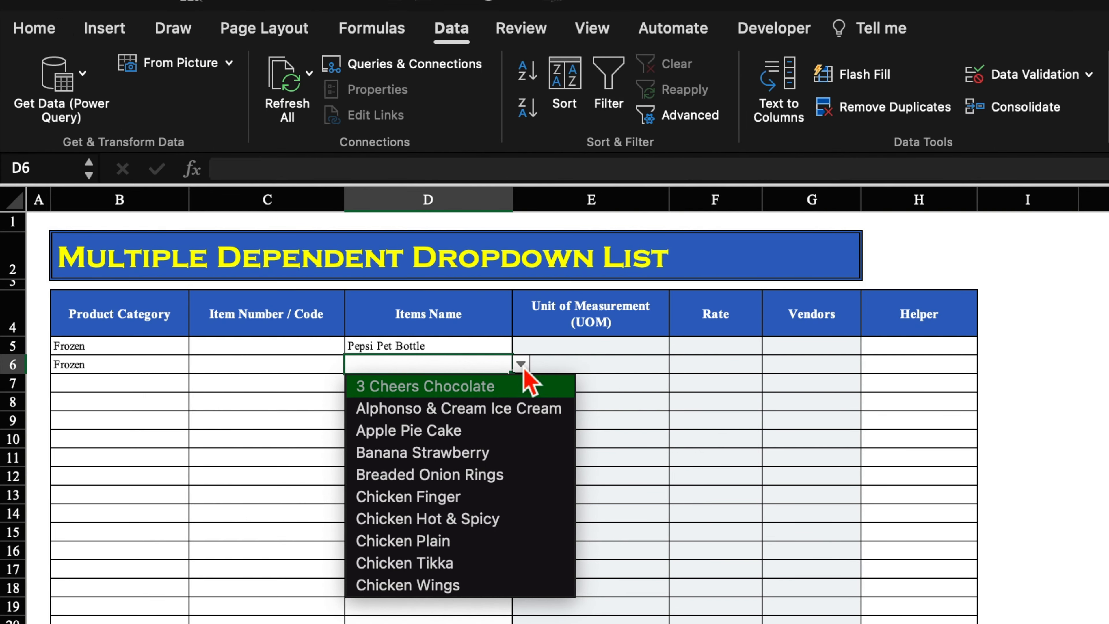
pyautogui.click(428, 519)
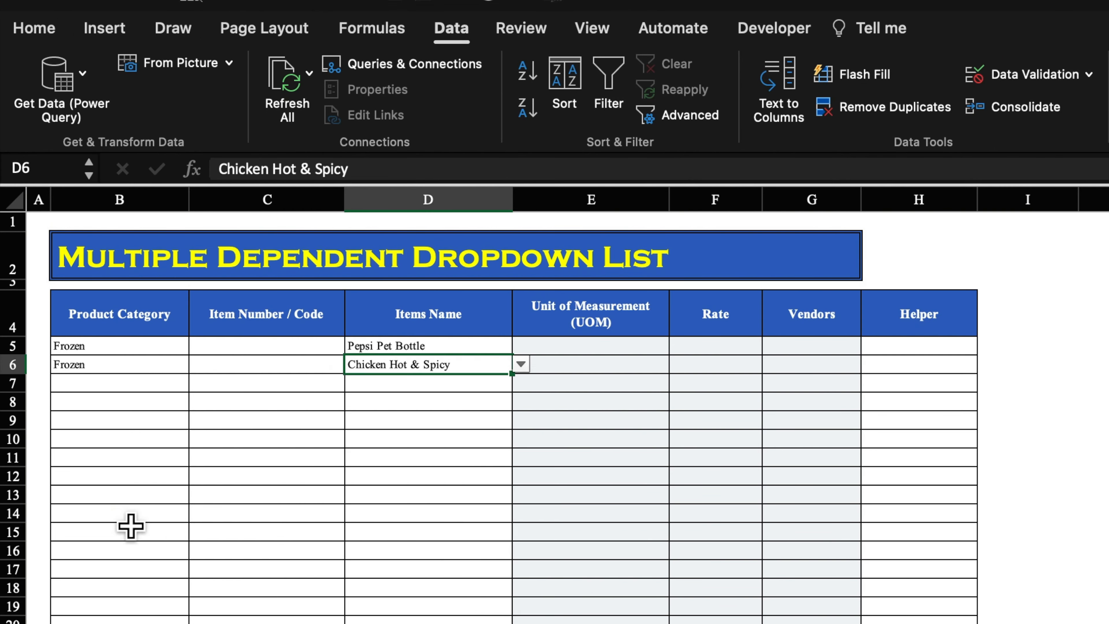
pyautogui.click(130, 520)
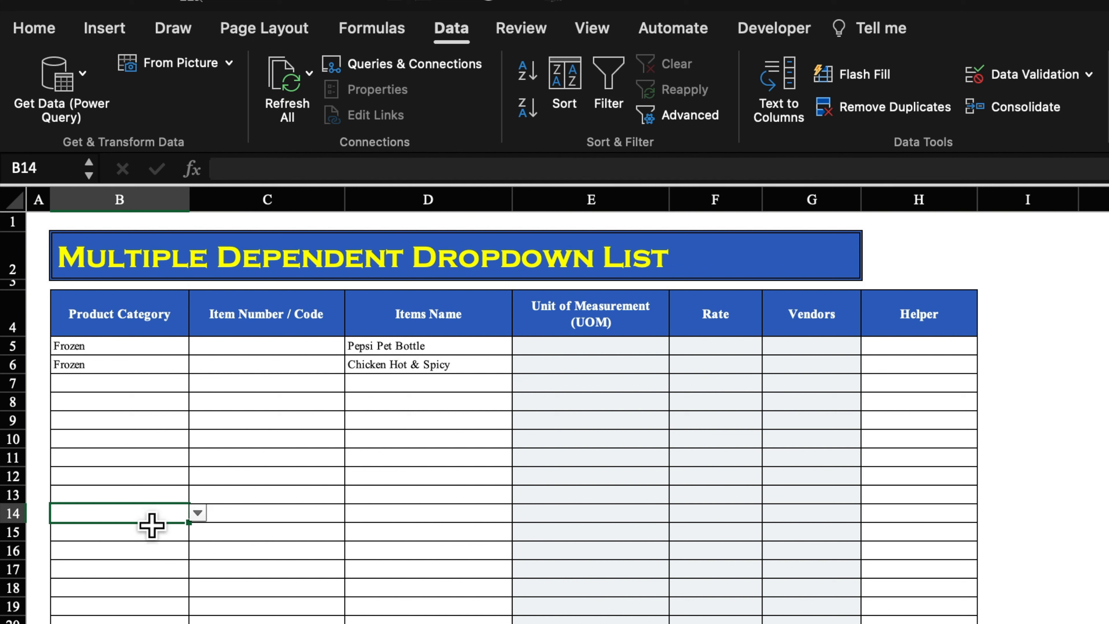
pyautogui.click(198, 514)
pyautogui.click(188, 596)
pyautogui.click(437, 514)
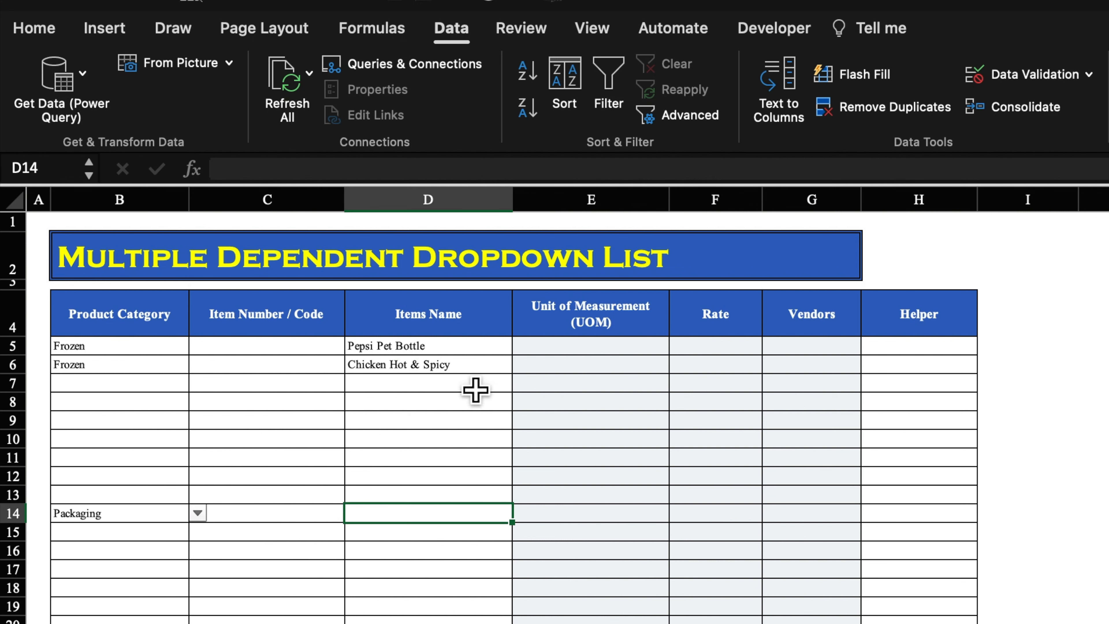
# Copy the D6 dropdown down the Items Name column with its entries cleared, and choose Box Lid Support in D14.
pyautogui.click(473, 371)
pyautogui.press('Delete')
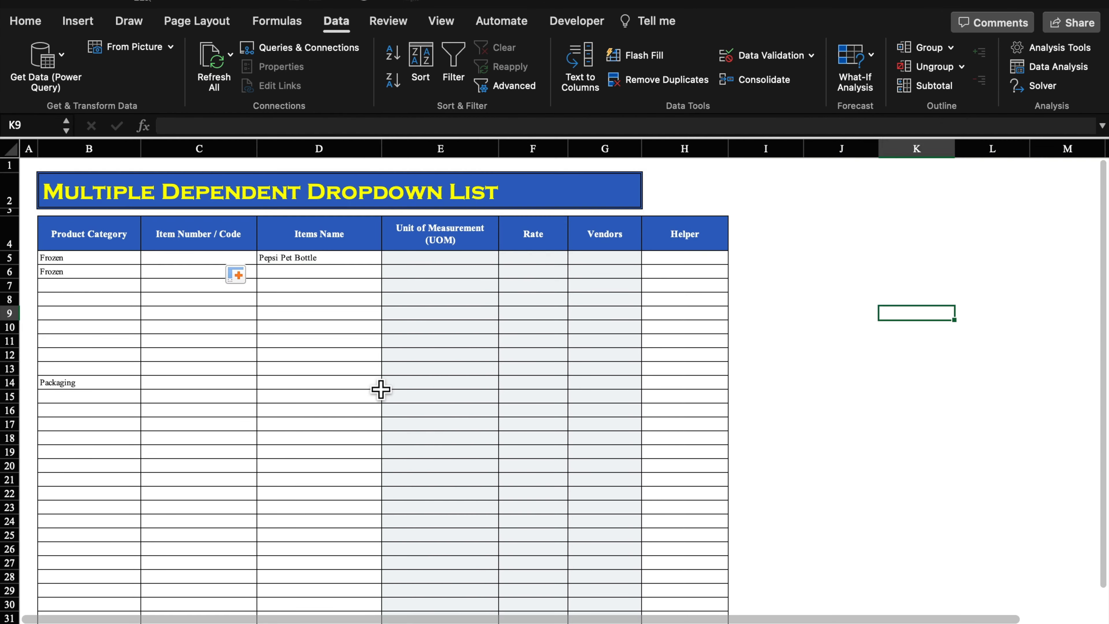
pyautogui.click(415, 513)
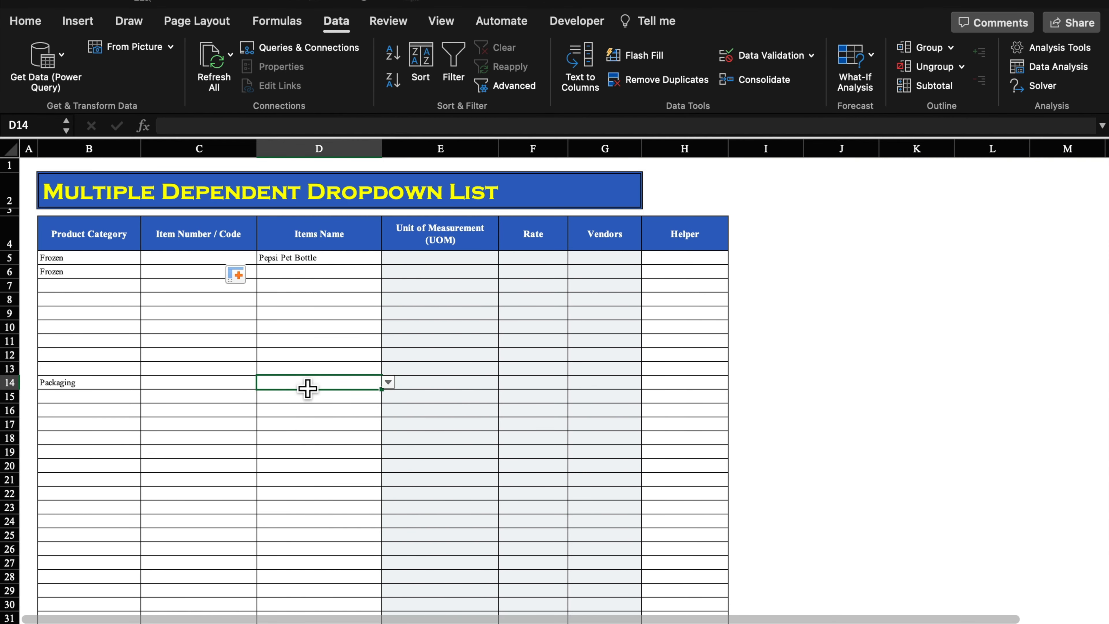
pyautogui.click(389, 384)
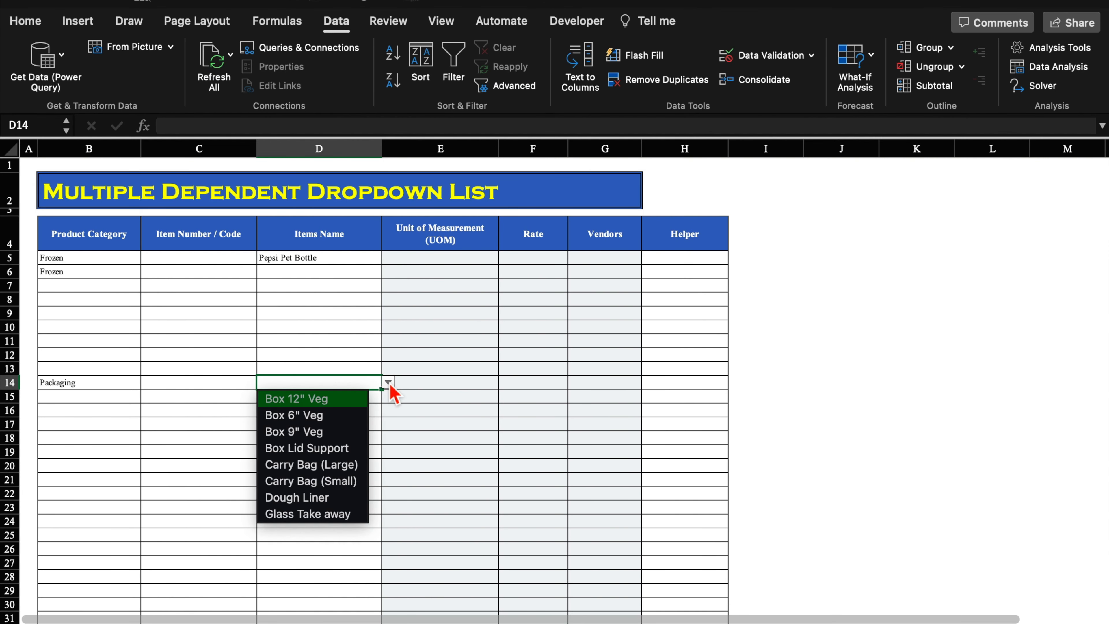
pyautogui.click(327, 450)
# Change the Product Category in B14 to Fruits & Vegetables and choose Avacado as the Items Name in D14.
pyautogui.click(137, 384)
pyautogui.click(147, 384)
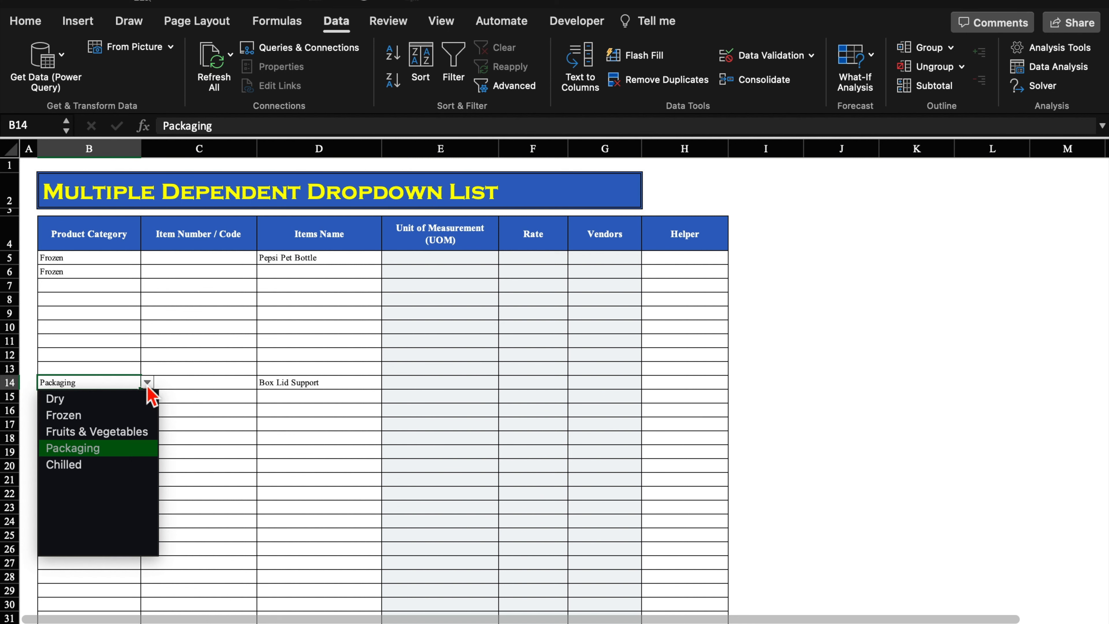
pyautogui.click(136, 433)
pyautogui.click(371, 384)
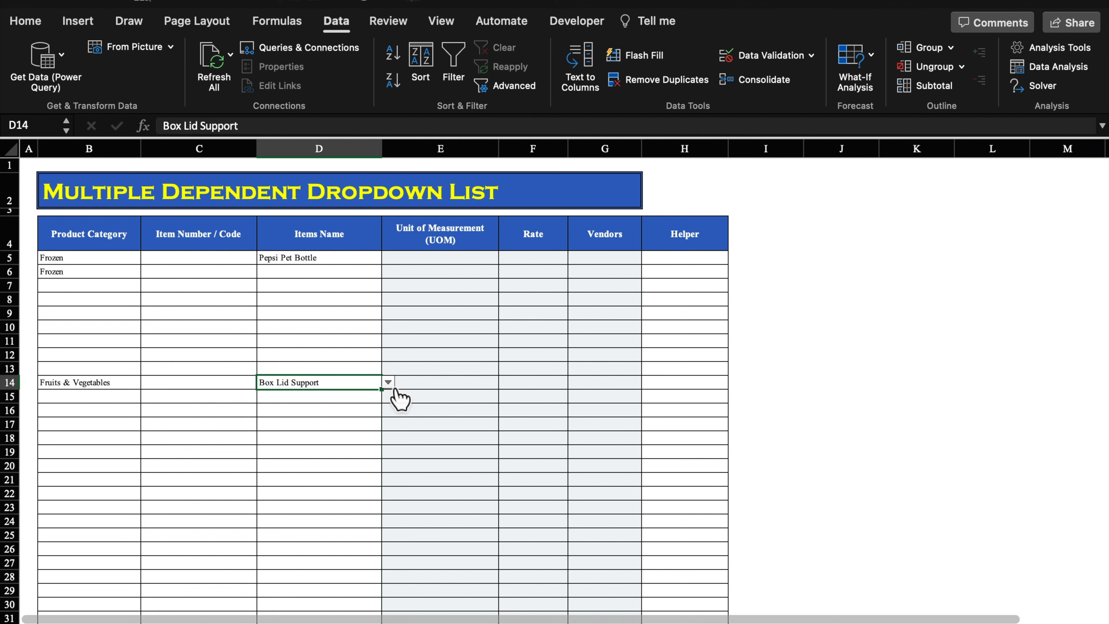
pyautogui.click(389, 383)
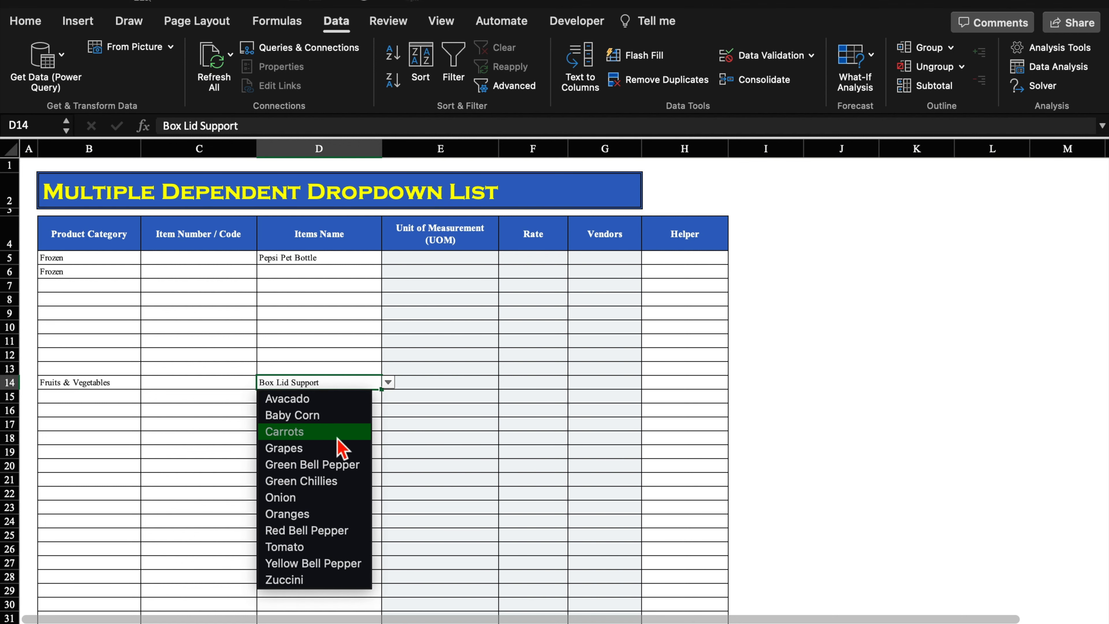
pyautogui.click(287, 399)
# Start a VLOOKUP formula in C5 that looks up D5 in columns B:F of the Item List sheet.
pyautogui.click(198, 258)
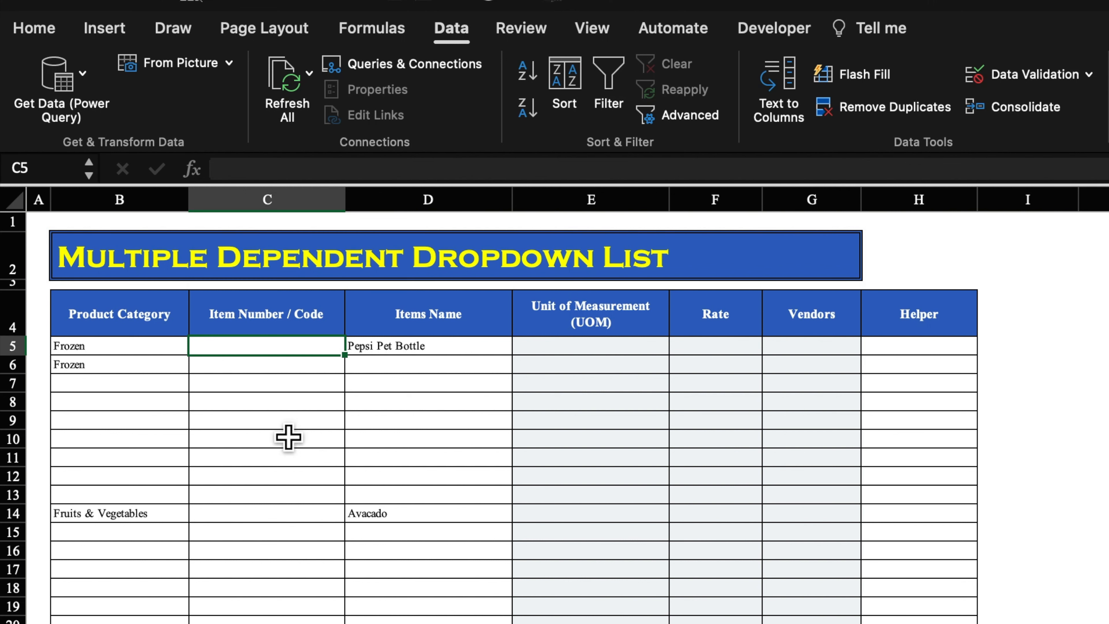
pyautogui.write('=')
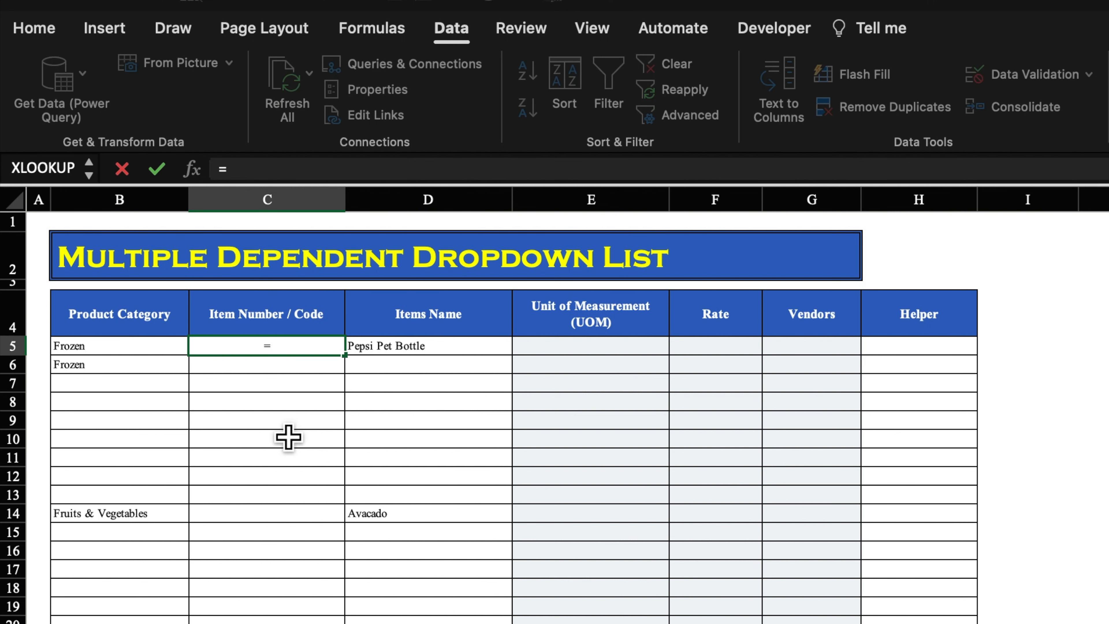
pyautogui.write('vlo')
pyautogui.doubleClick(273, 388)
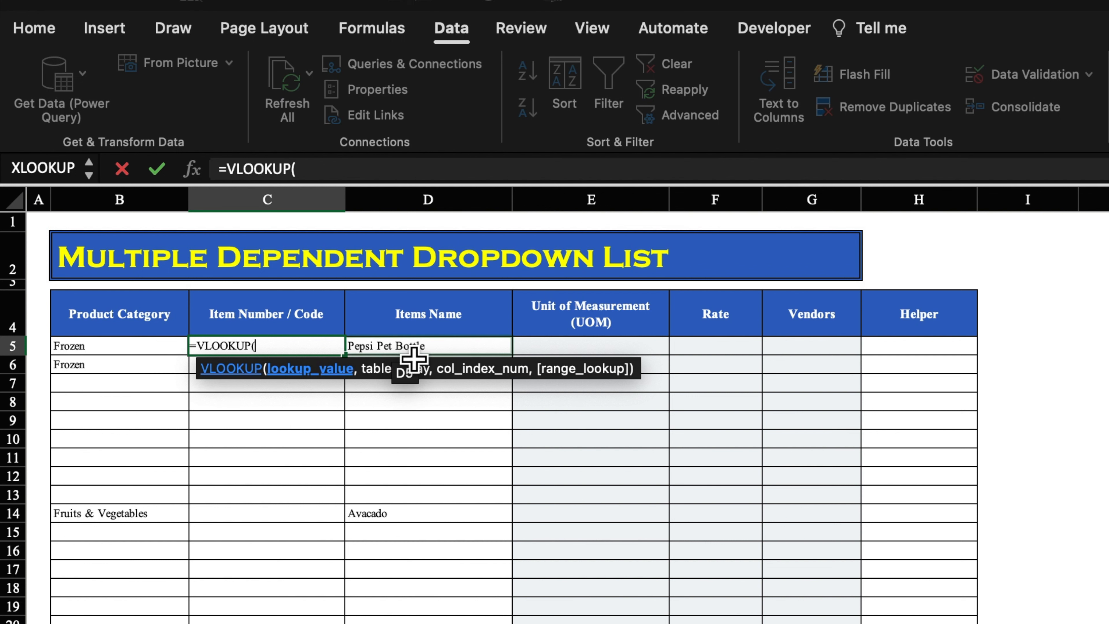
pyautogui.click(414, 357)
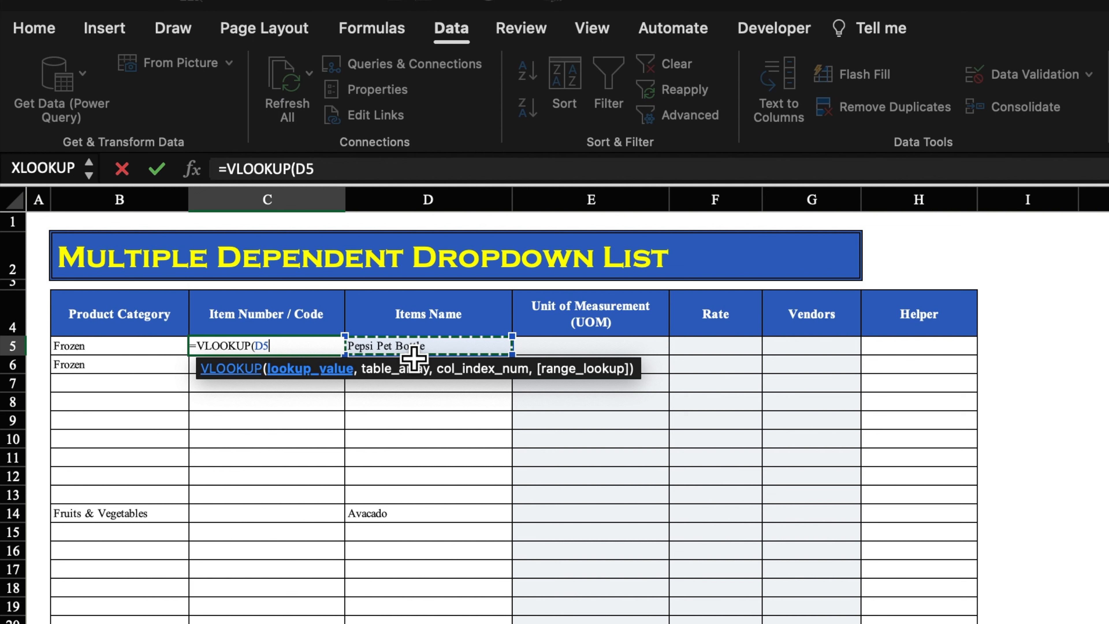
pyautogui.write(',')
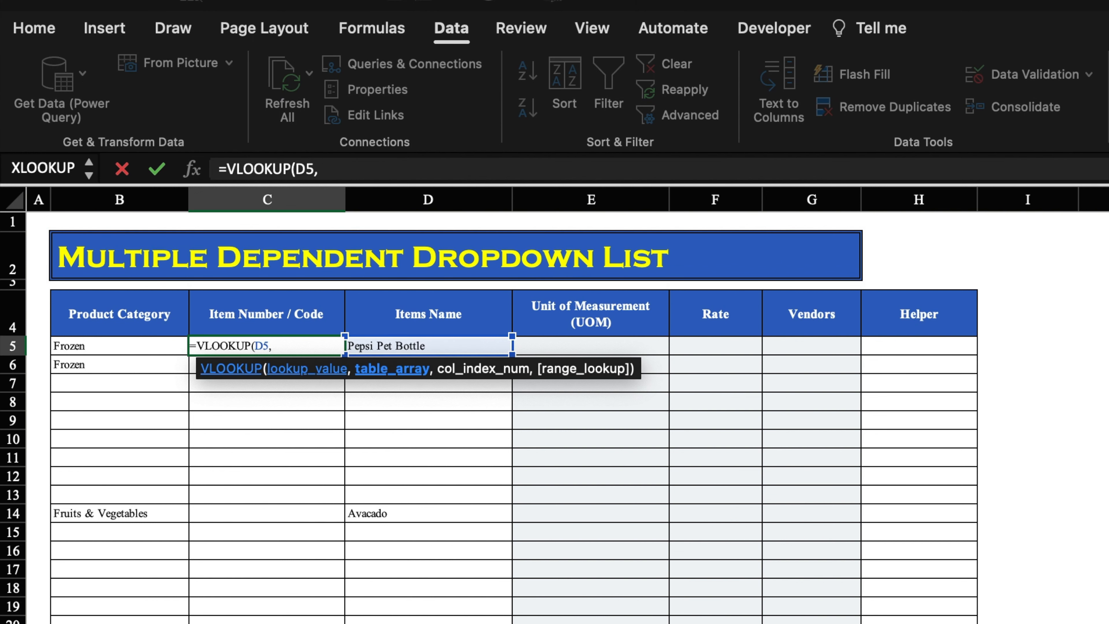
pyautogui.hotkey('ctrl', 'pagedown')
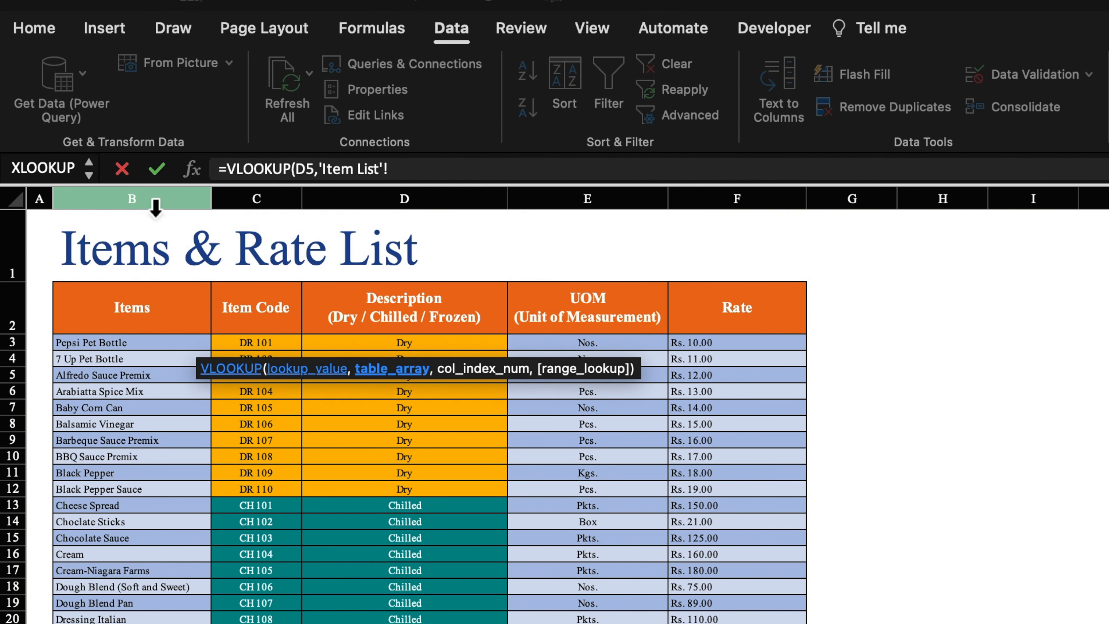
pyautogui.moveTo(156, 208); pyautogui.dragTo(737, 208)
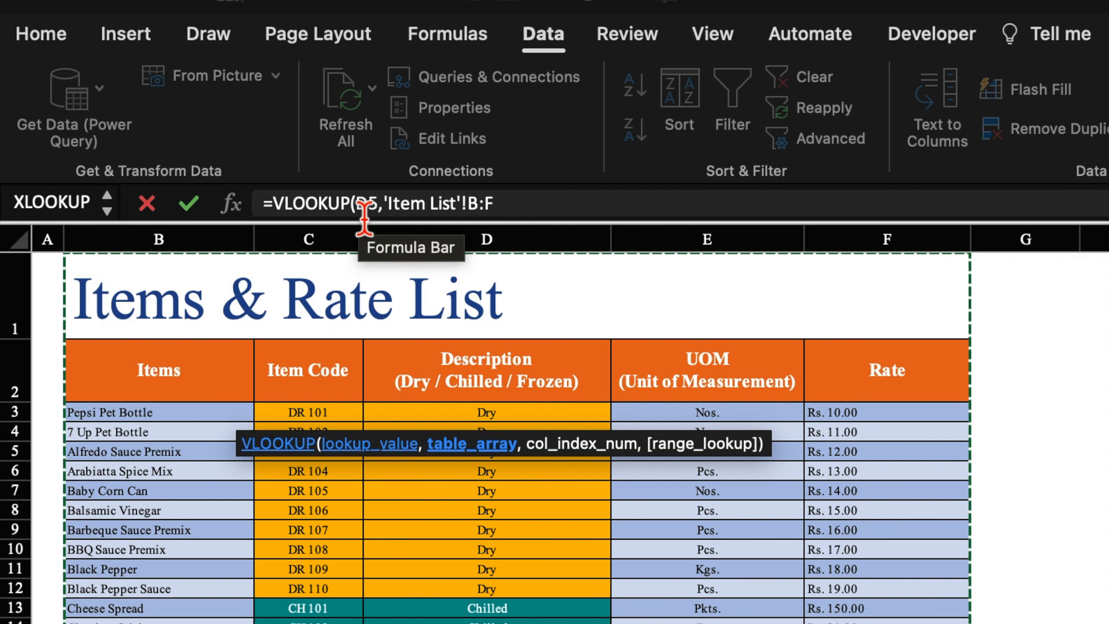
# Lock the lookup references as $D5 and $B:$F, and finish the VLOOKUP with column index 2 and exact match 0.
pyautogui.click(364, 214)
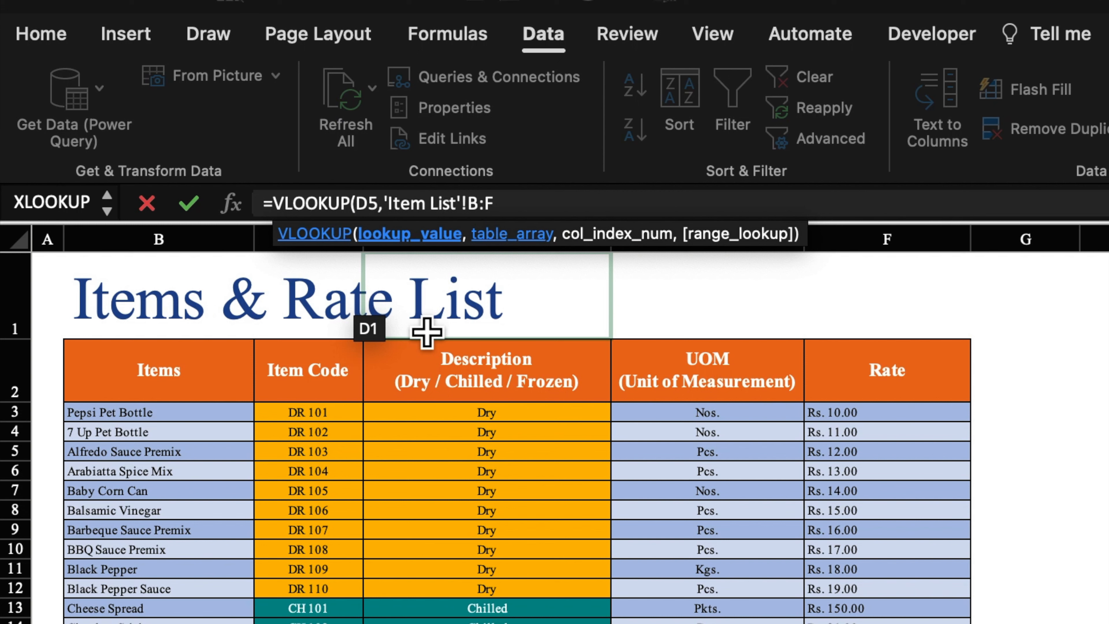
pyautogui.write('$')
pyautogui.click(551, 216)
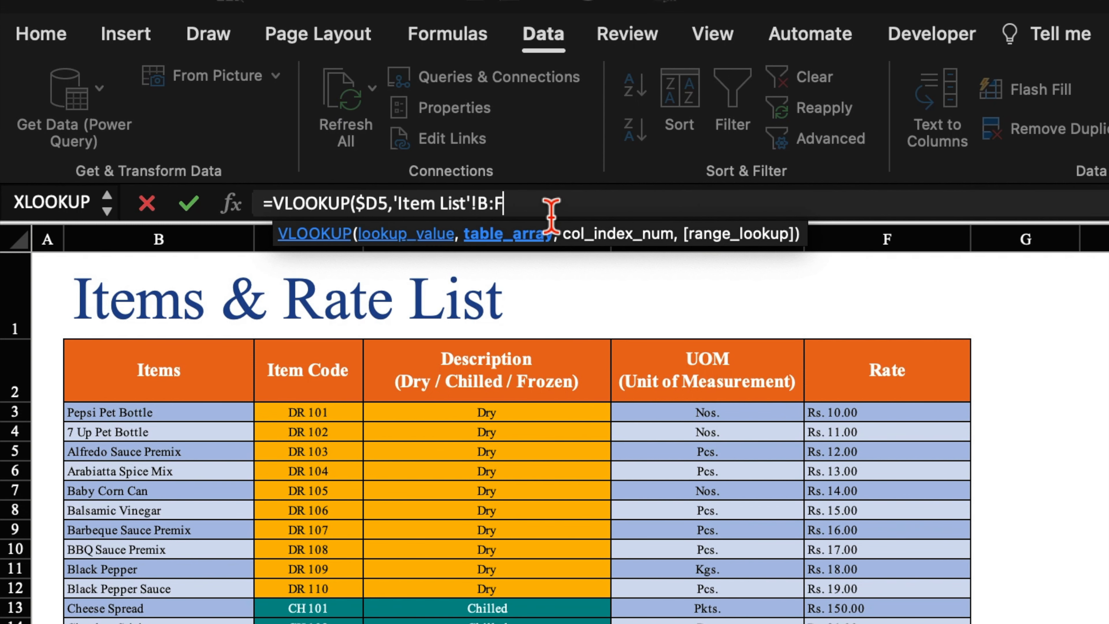
pyautogui.press('F4')
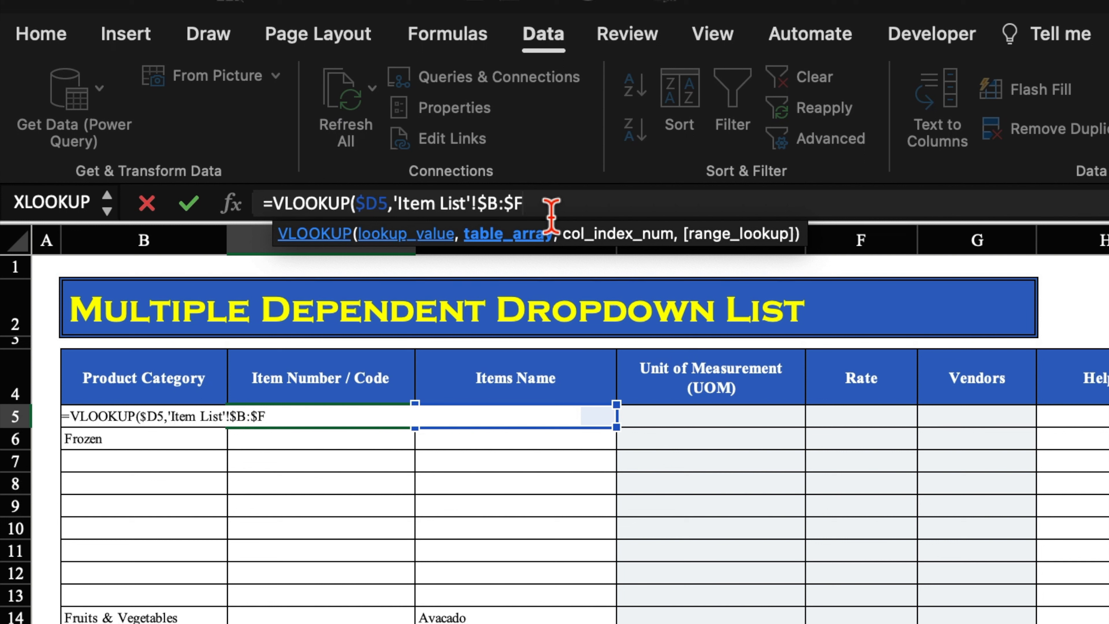
pyautogui.write(',')
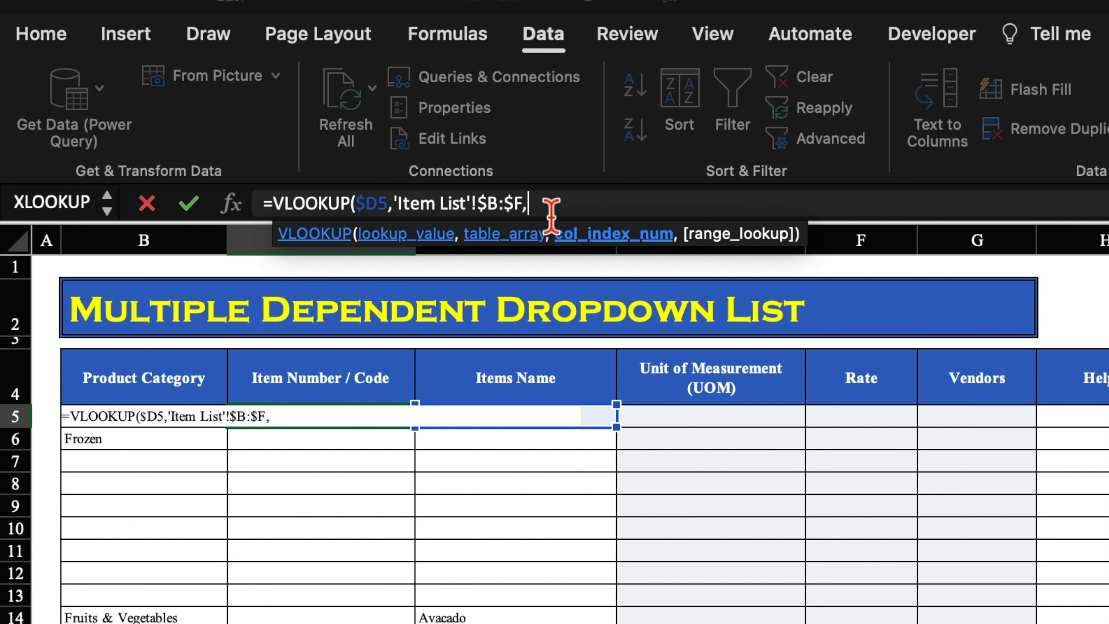
pyautogui.write('2,0')
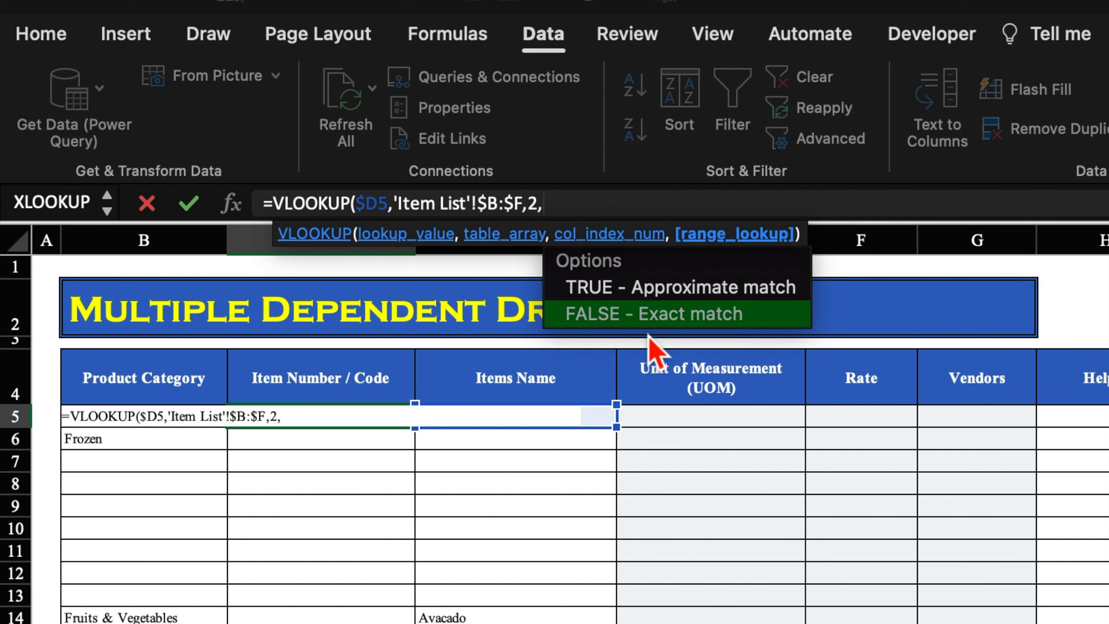
pyautogui.write(')')
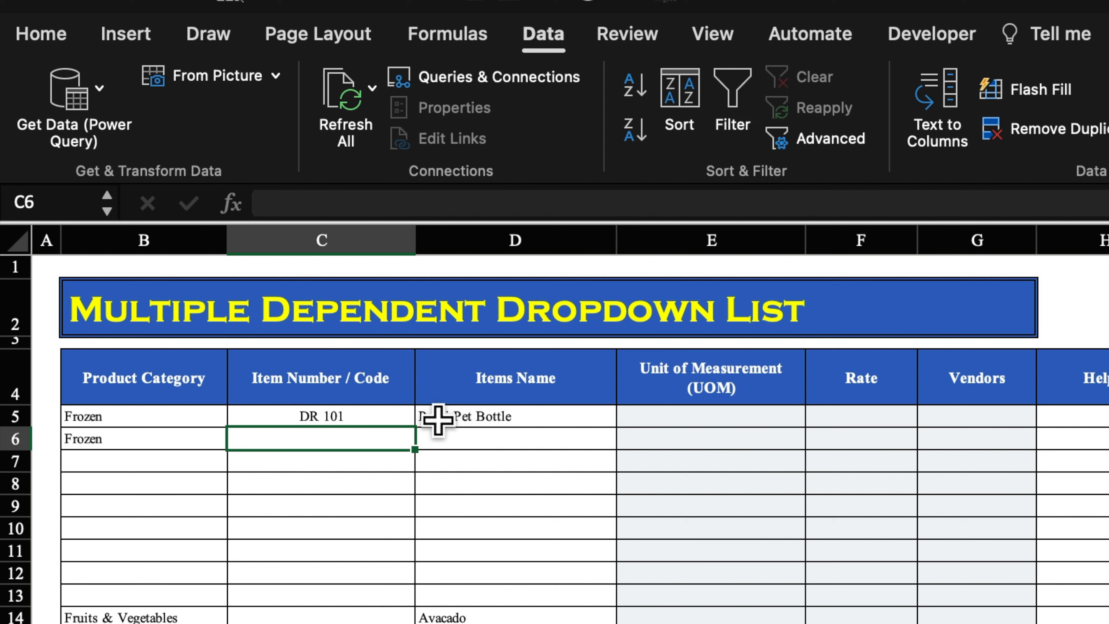
# Wrap the C5 VLOOKUP in IFERROR with "" as the fallback, and fill it down the Item Number / Code column.
pyautogui.click(379, 422)
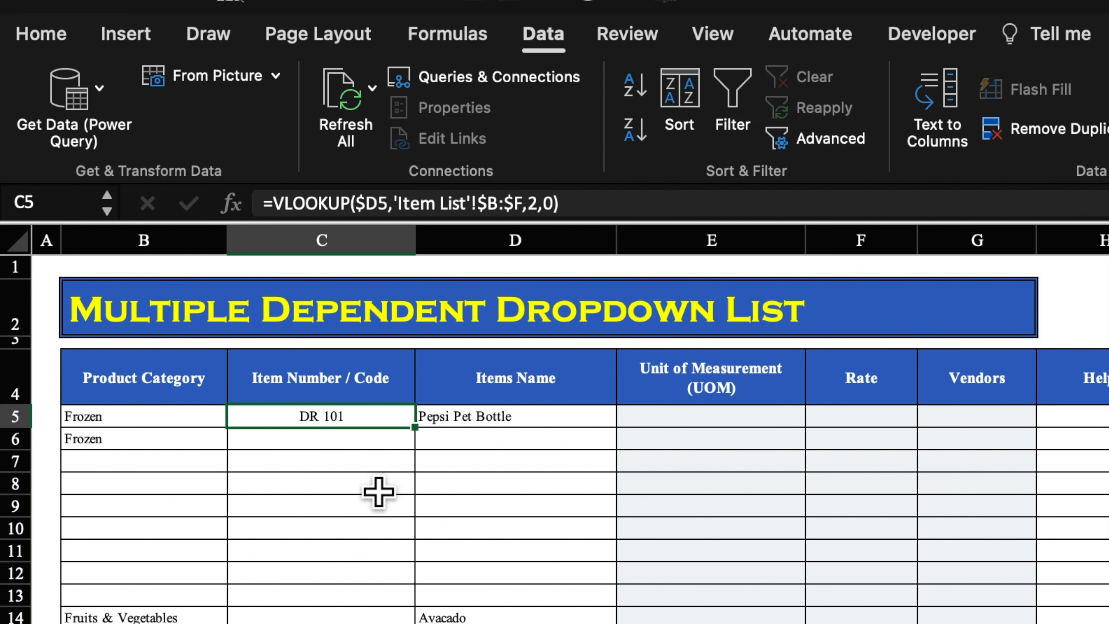
pyautogui.click(280, 212)
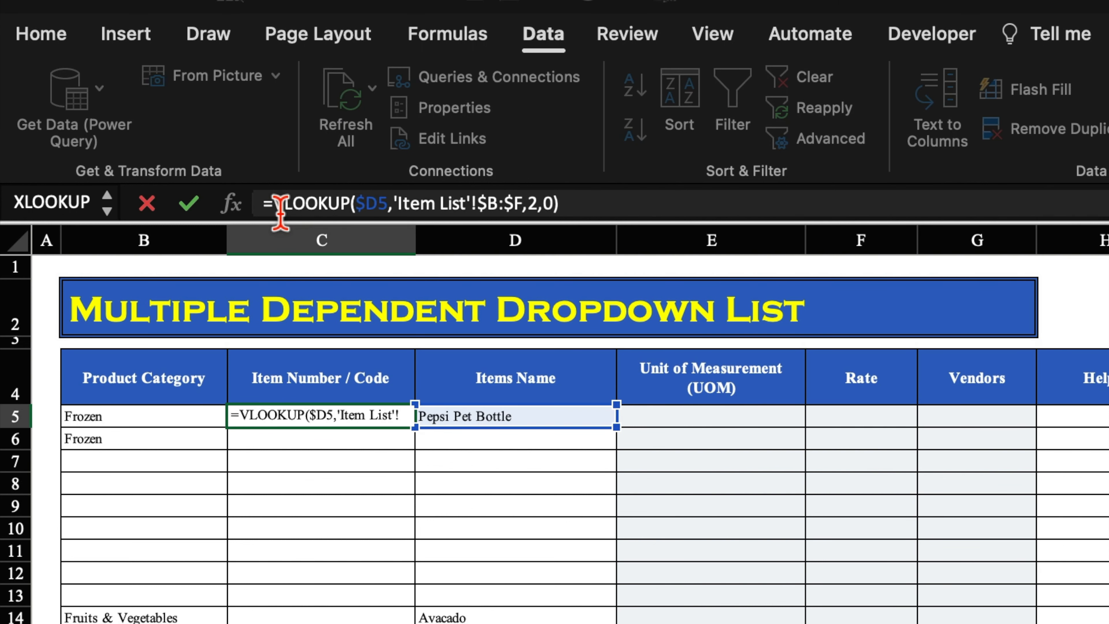
pyautogui.write('I')
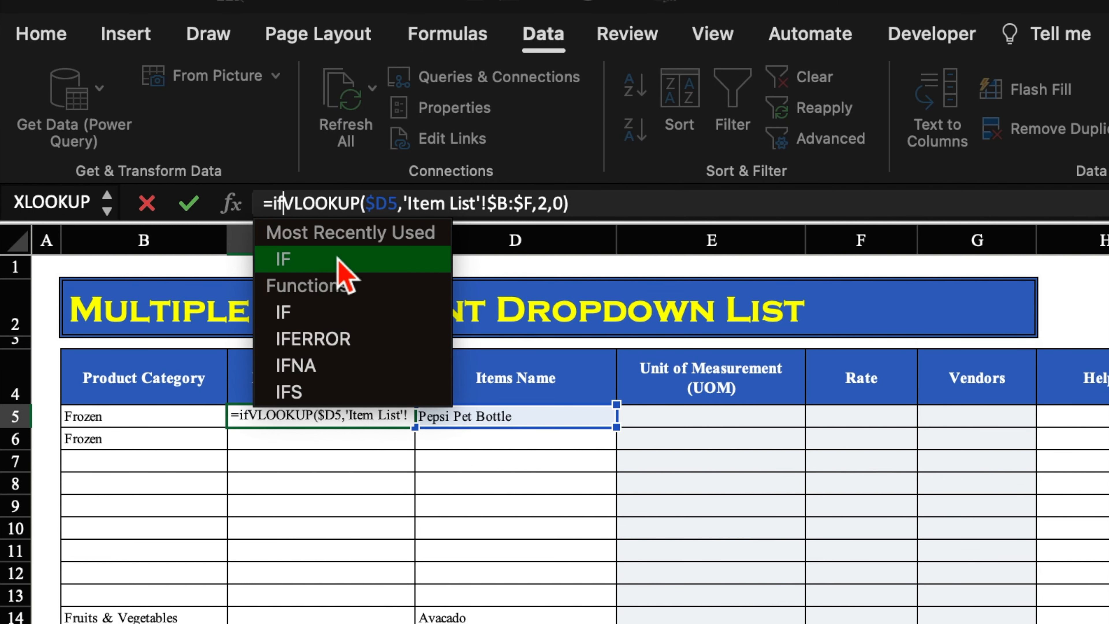
pyautogui.doubleClick(376, 341)
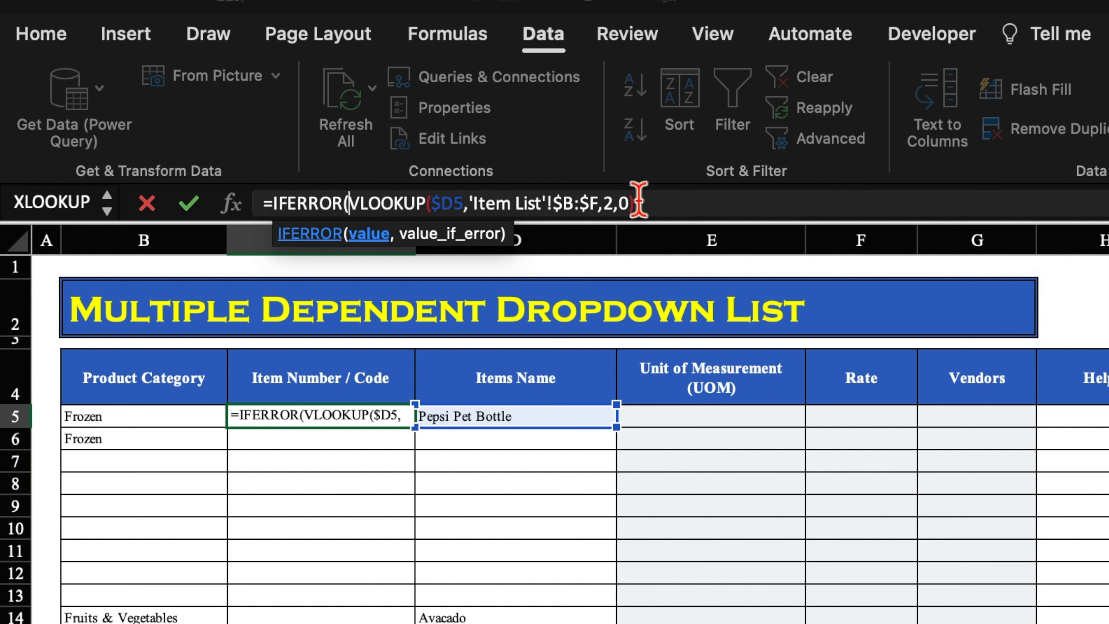
pyautogui.click(676, 214)
pyautogui.write(',""')
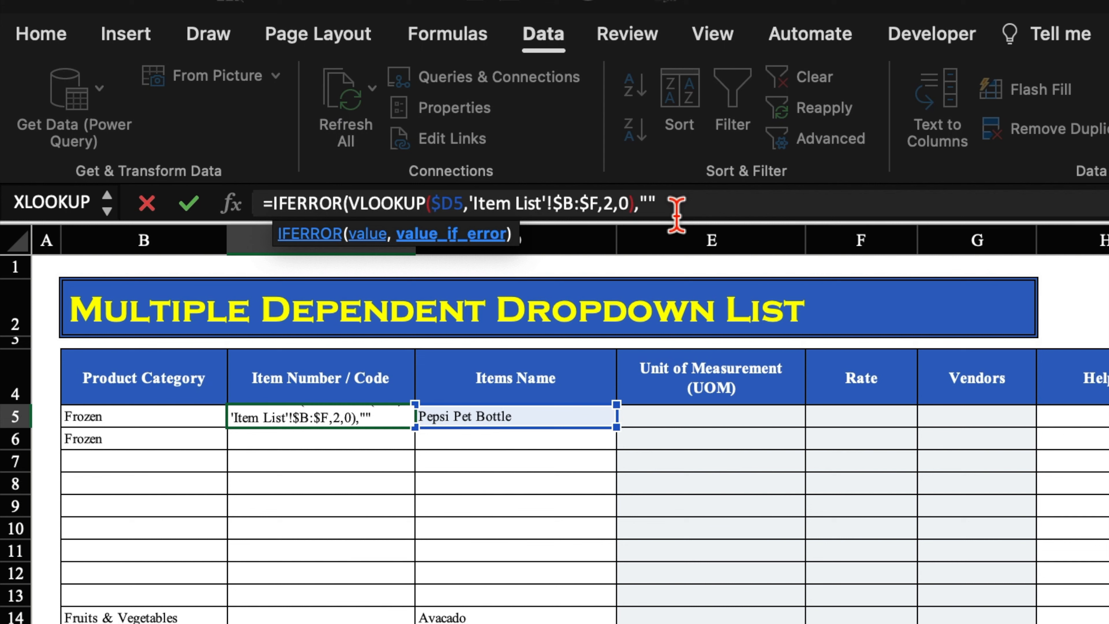
pyautogui.write(')')
pyautogui.press('Return')
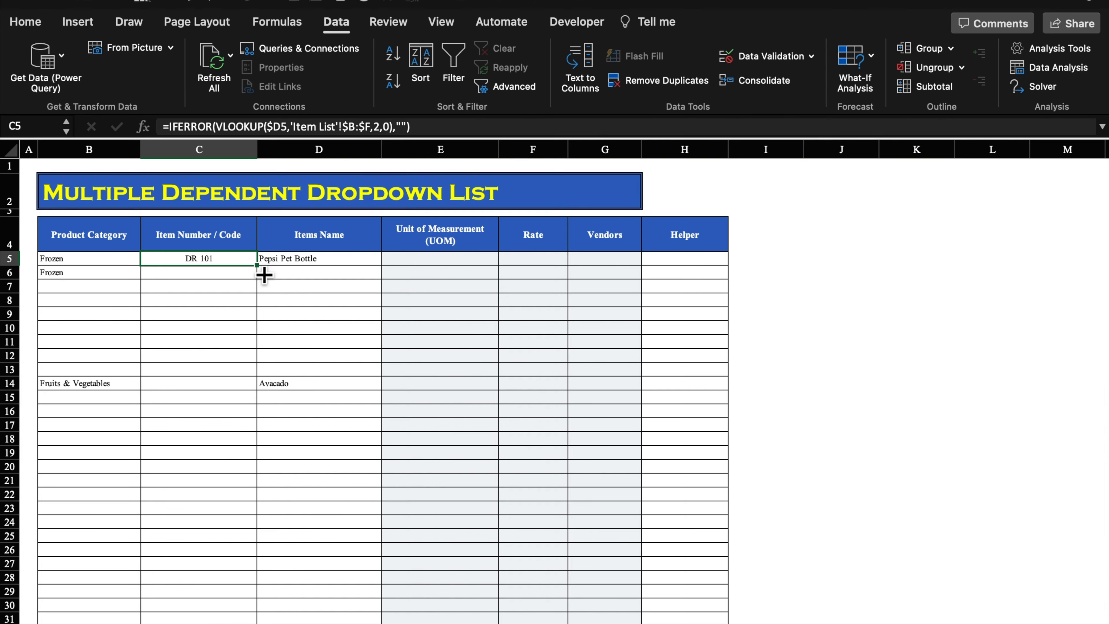
pyautogui.moveTo(258, 266); pyautogui.dragTo(261, 586)
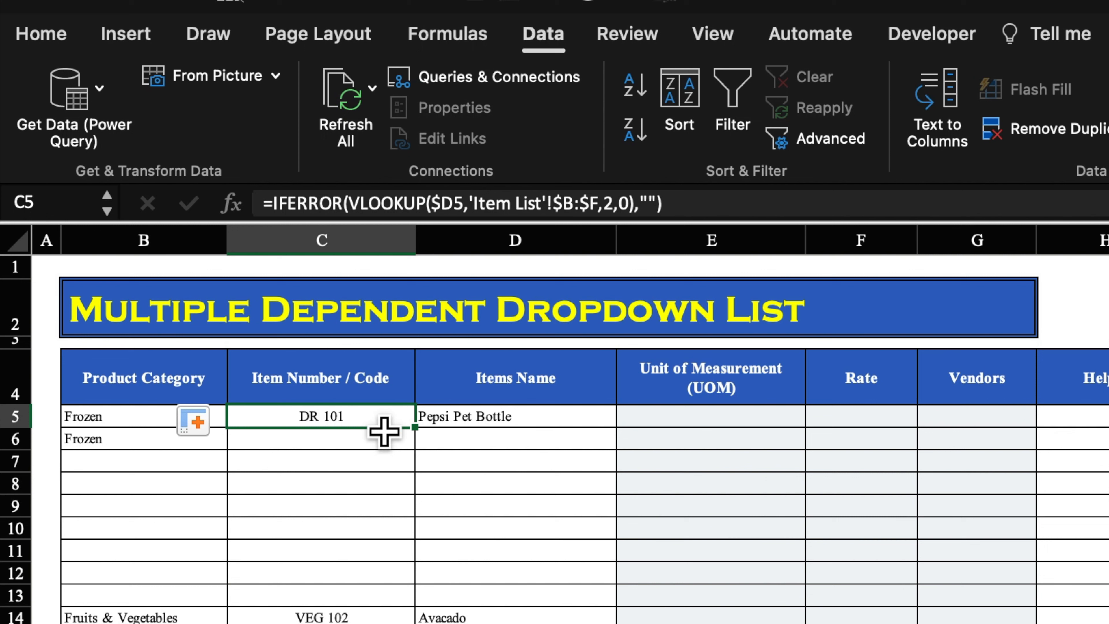
# Copy the C5 formula into the Unit of Measurement and Rate cells E5:F5.
pyautogui.press('super+c')
pyautogui.click(713, 428)
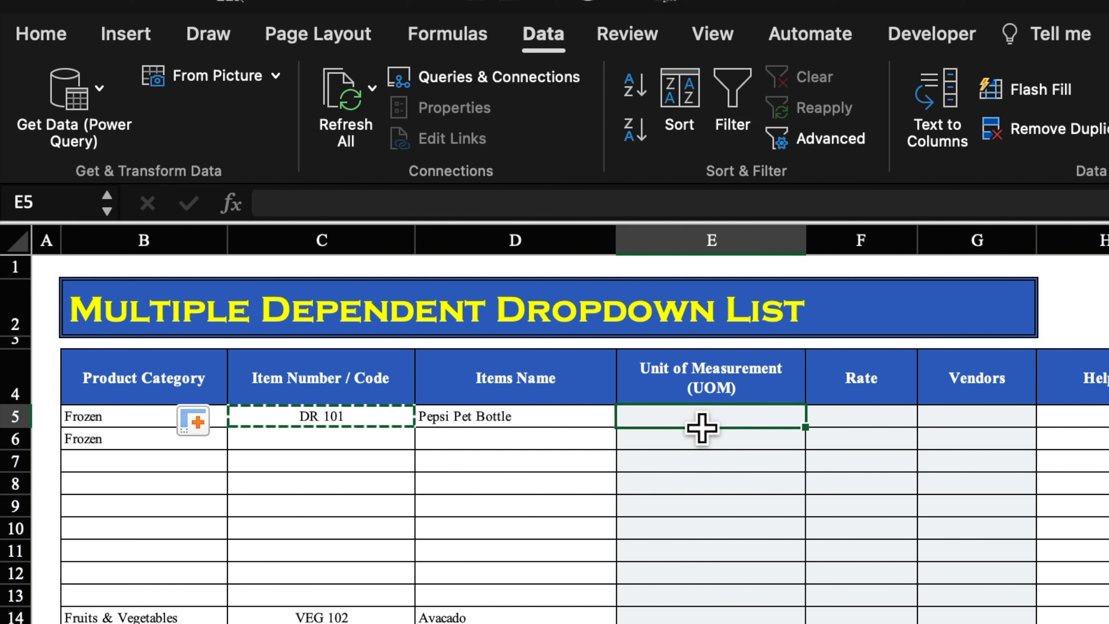
pyautogui.moveTo(706, 428); pyautogui.dragTo(835, 438)
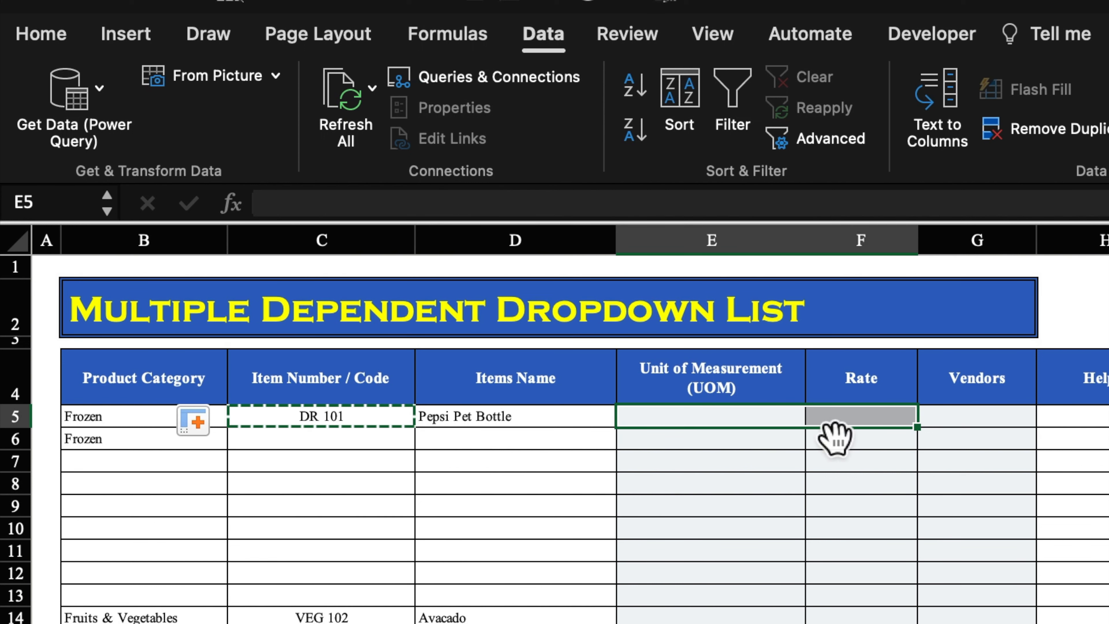
pyautogui.press('Return')
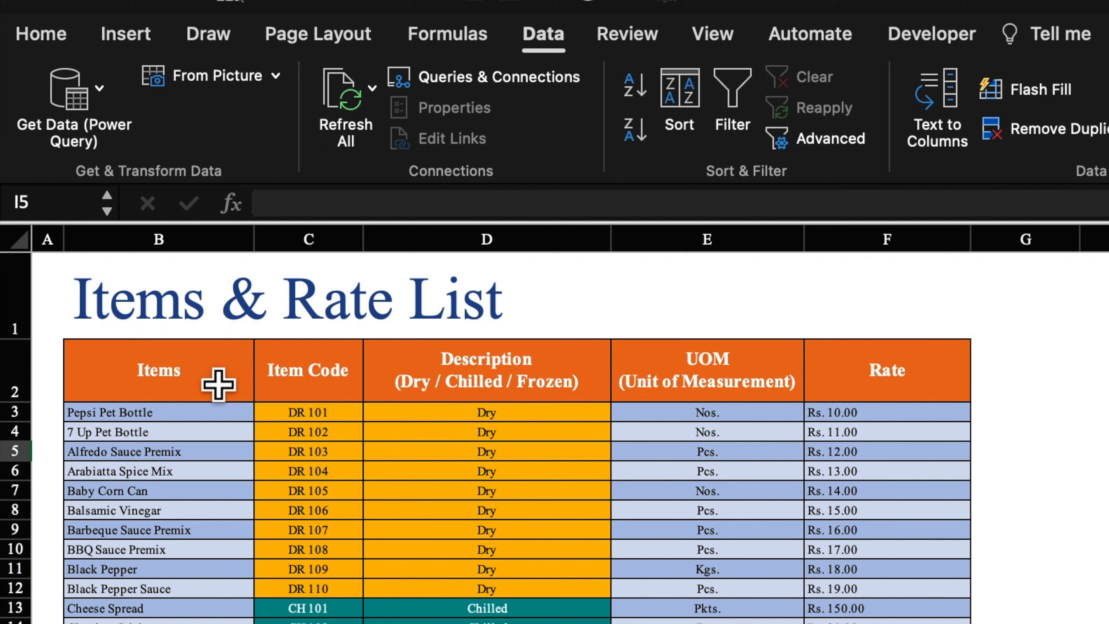
# Check the column order on the Item List sheet and set the VLOOKUP column index in E5 to 4.
pyautogui.click(219, 386)
pyautogui.click(318, 386)
pyautogui.click(465, 382)
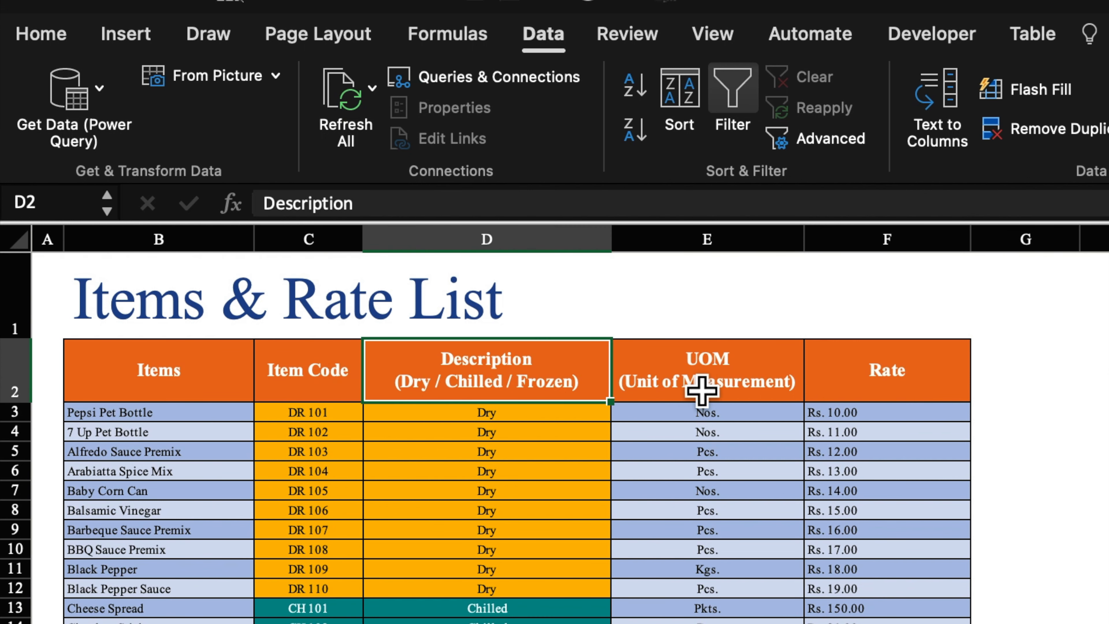
pyautogui.click(727, 390)
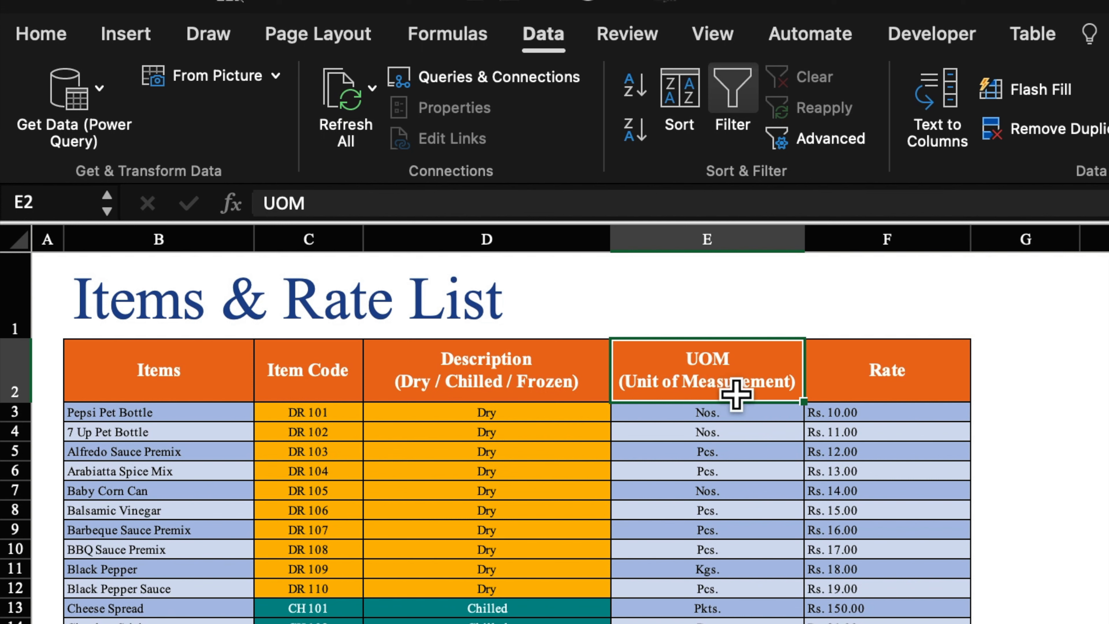
pyautogui.click(899, 385)
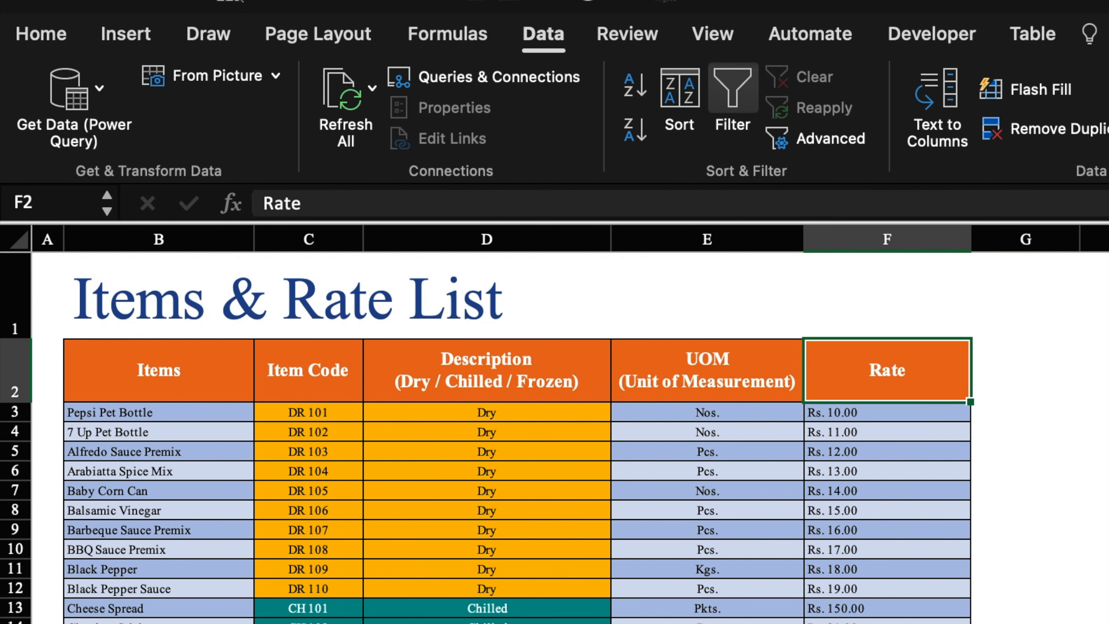
pyautogui.hotkey('ctrl', 'pageup')
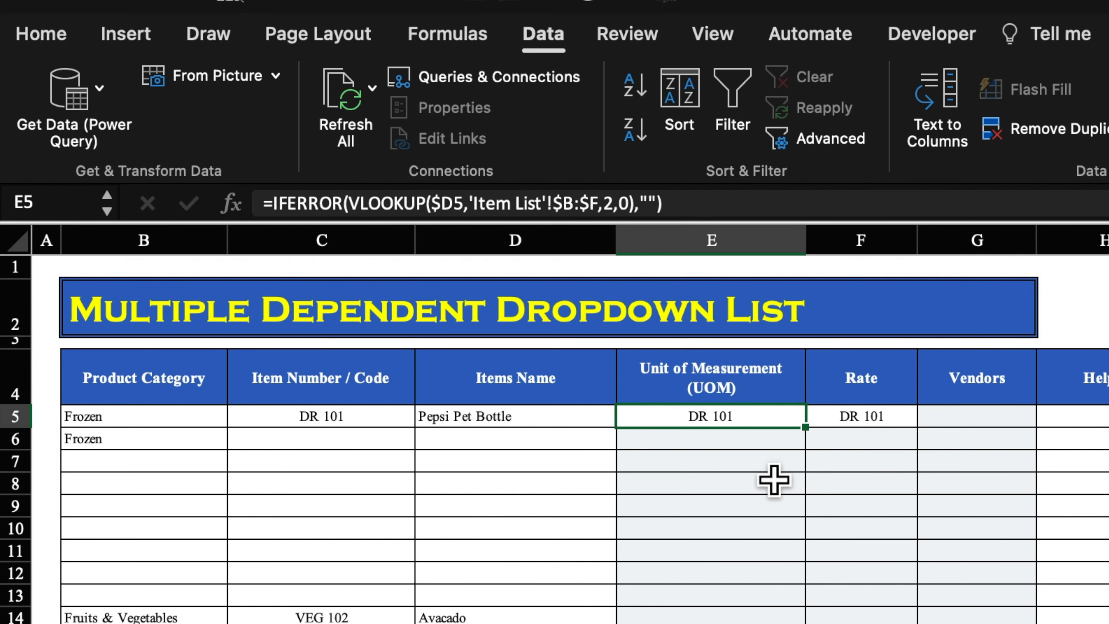
pyautogui.click(620, 214)
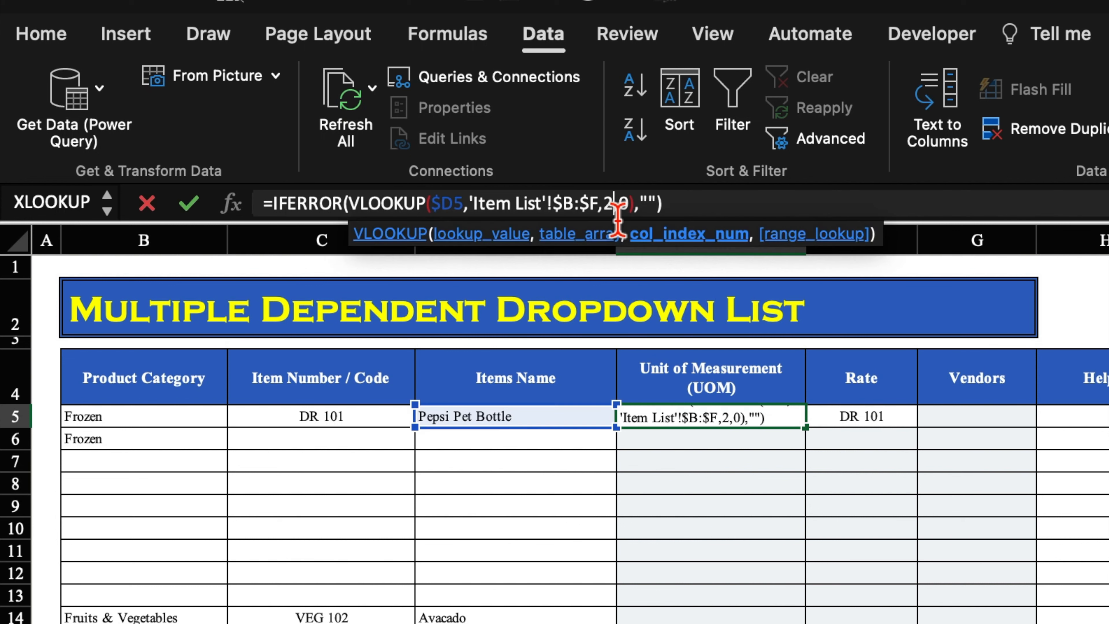
pyautogui.press('BackSpace')
pyautogui.write('4')
pyautogui.press('Return')
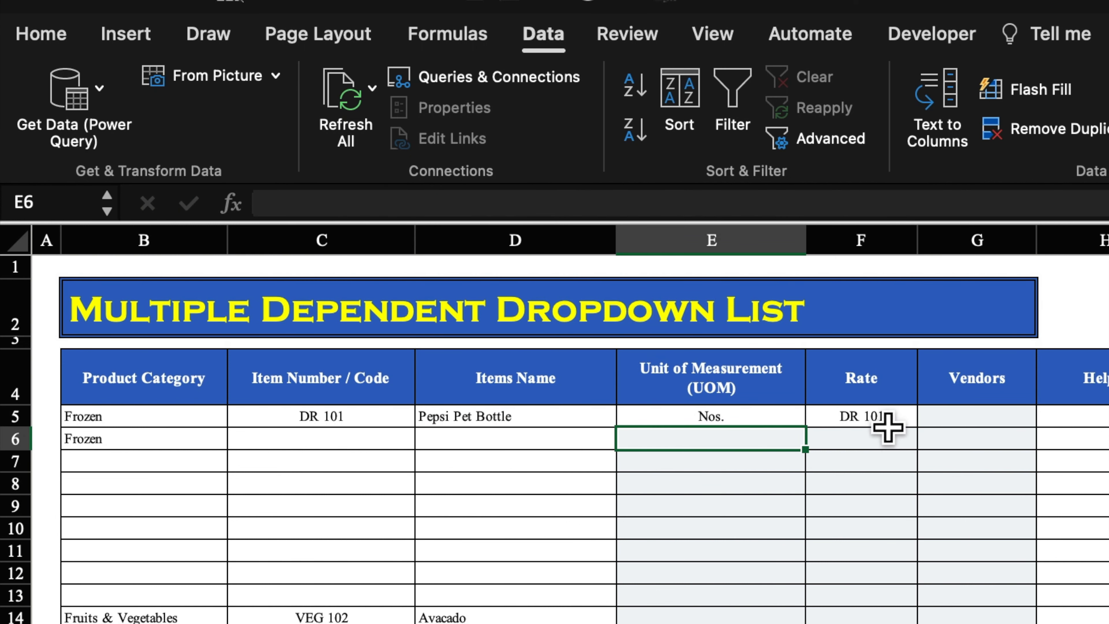
# Set the VLOOKUP column index in the Rate formula in F5 to 5.
pyautogui.click(886, 420)
pyautogui.click(619, 214)
pyautogui.press('BackSpace')
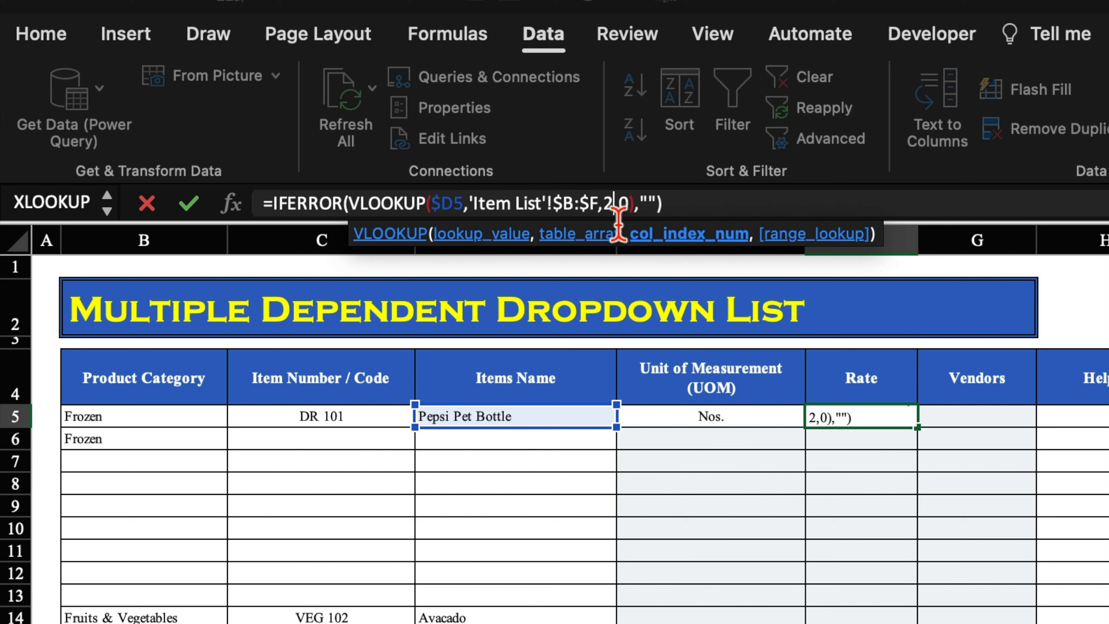
pyautogui.write('5')
pyautogui.press('Return')
# Format the Rate cell F5 as a number with 2 decimal places and the 1000 separator.
pyautogui.click(900, 426)
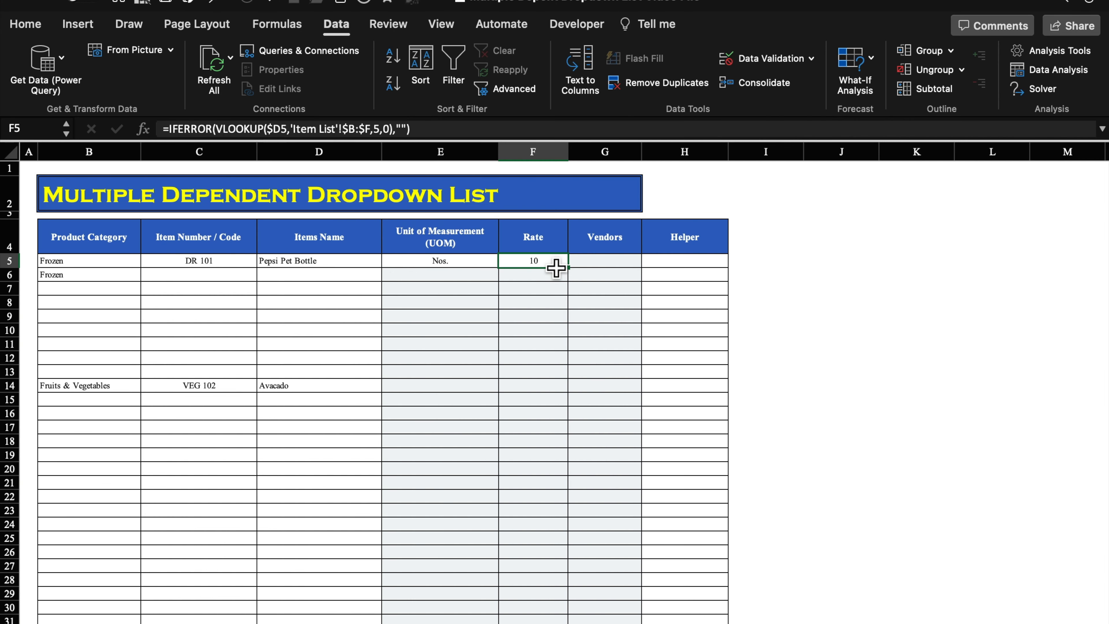
pyautogui.rightClick(551, 258)
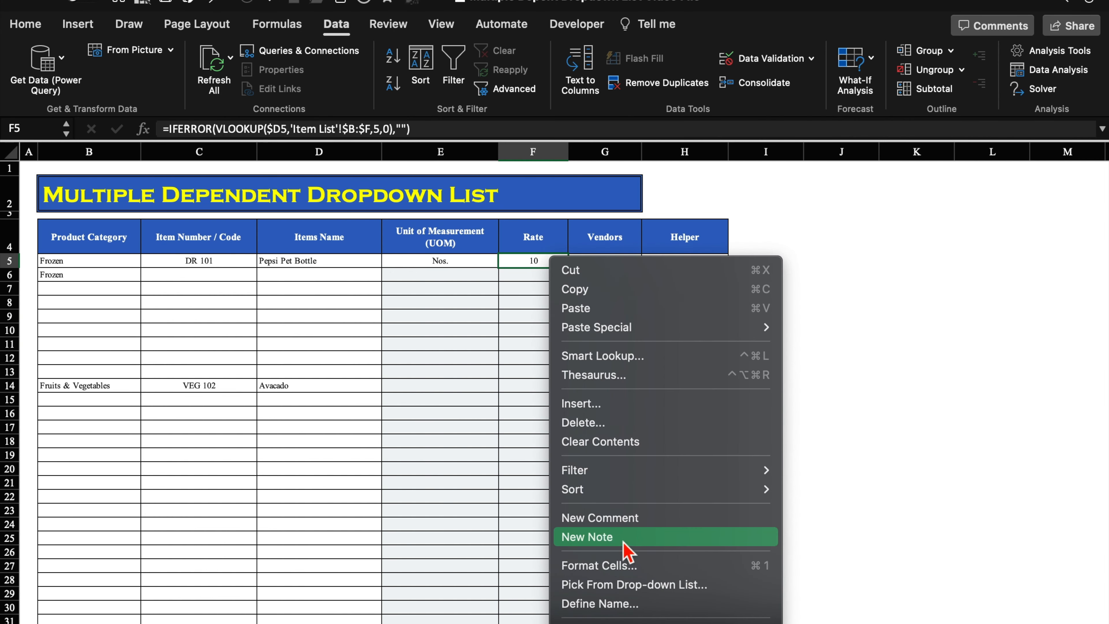
pyautogui.click(629, 566)
pyautogui.moveTo(696, 174); pyautogui.dragTo(678, 59)
pyautogui.click(406, 143)
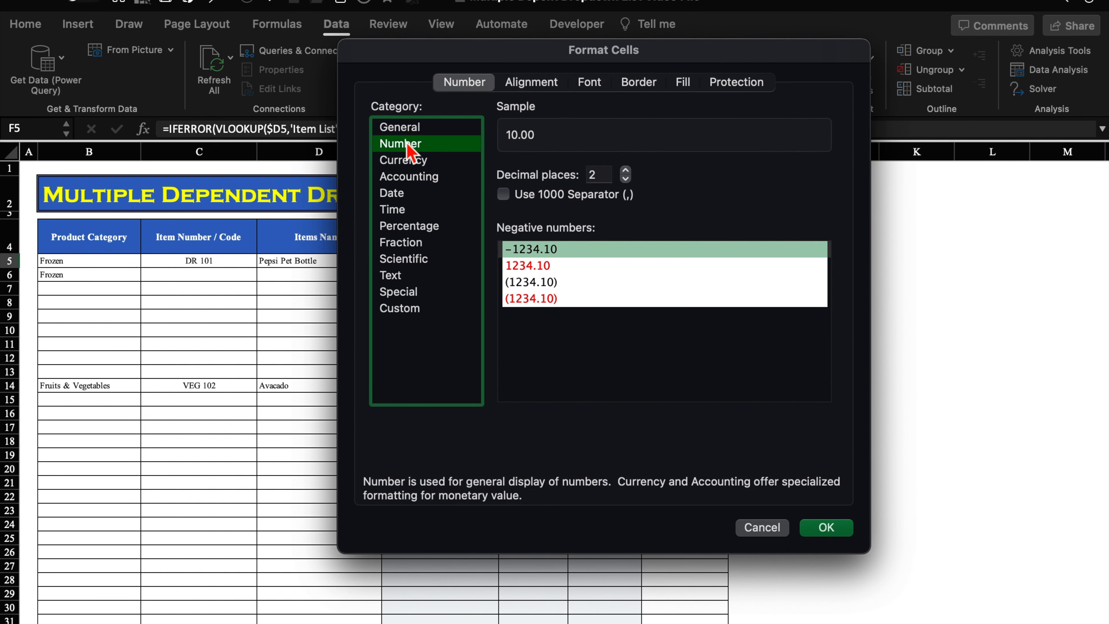
pyautogui.click(505, 195)
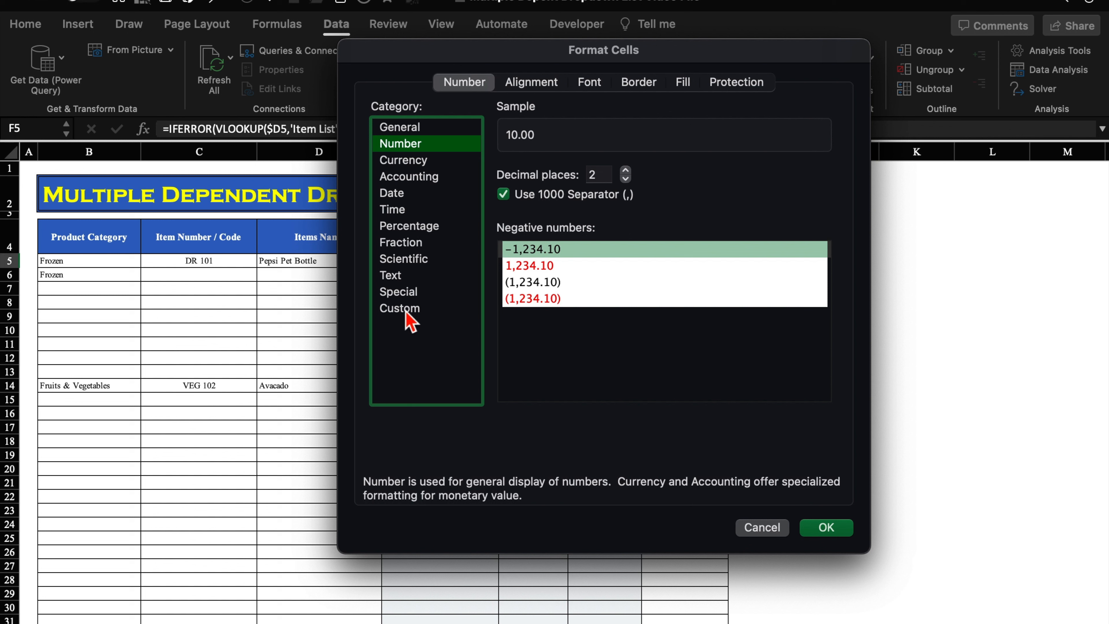
# Add a rupee prefix to F5's number format using the custom code "Rs." #,##0.00.
pyautogui.click(407, 311)
pyautogui.click(504, 198)
pyautogui.click(505, 199)
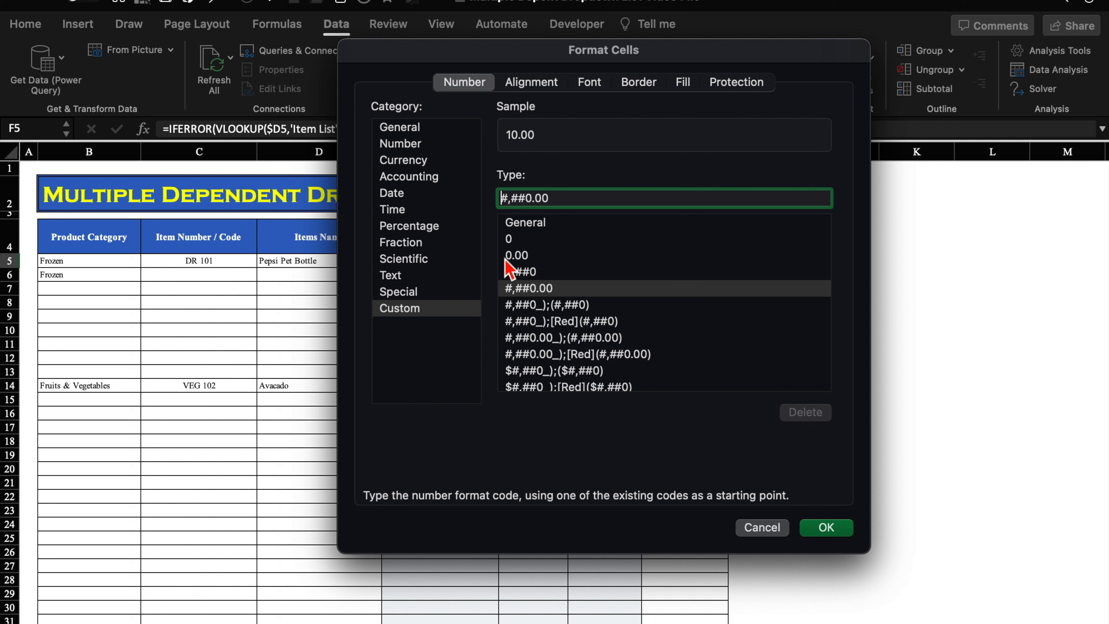
pyautogui.write('"Rs')
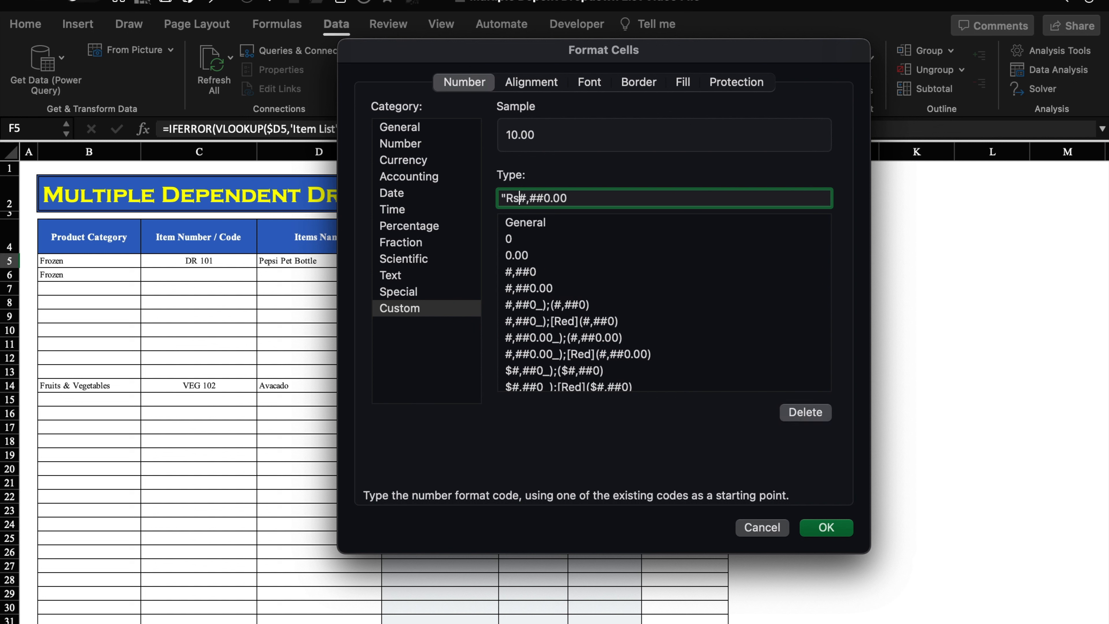
pyautogui.write('."')
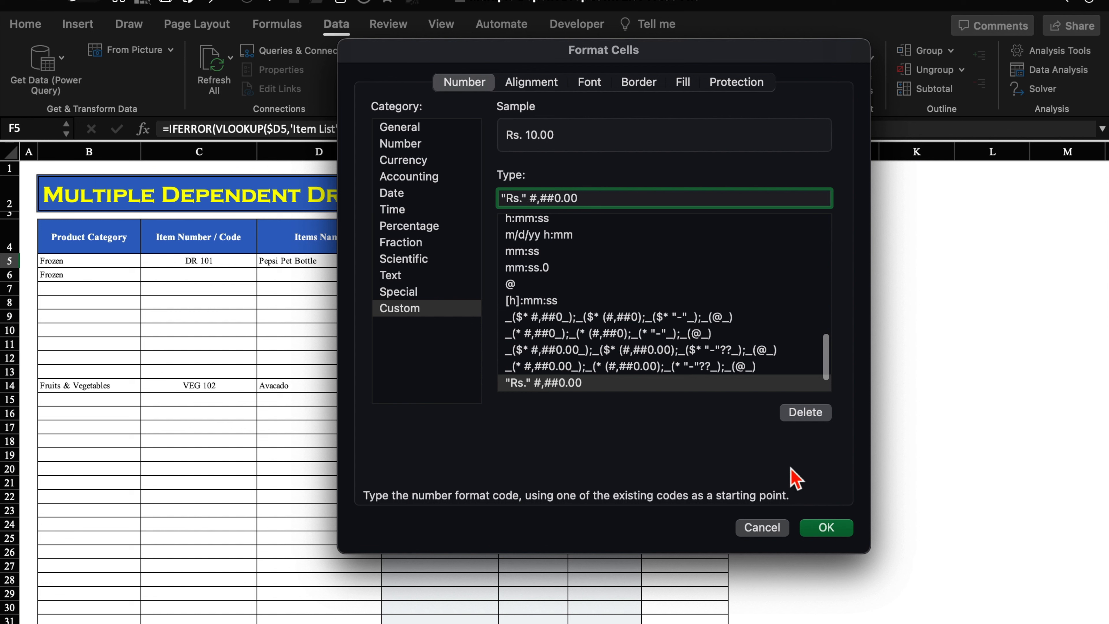
pyautogui.click(835, 525)
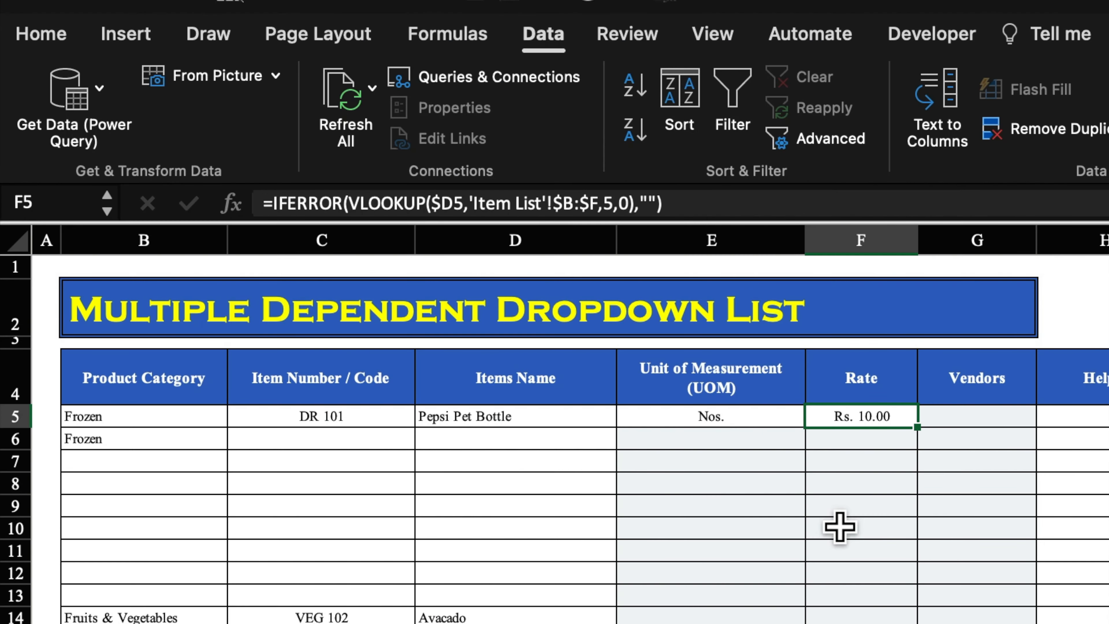
# Fill the E5:F5 formulas down the Unit of Measurement and Rate columns.
pyautogui.moveTo(724, 430); pyautogui.dragTo(904, 438)
pyautogui.moveTo(568, 267); pyautogui.dragTo(577, 607)
pyautogui.scroll(3, 585, 437)
# Start a VLOOKUP formula in Vendors cell G5 with the product category in B5 as the lookup value.
pyautogui.click(595, 262)
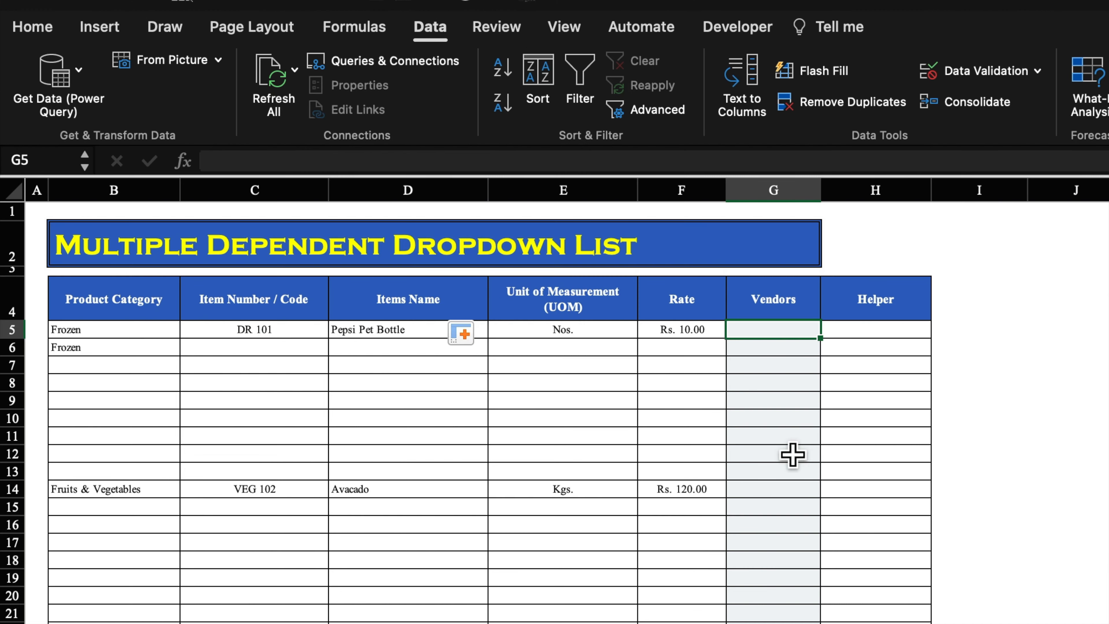
pyautogui.write('=')
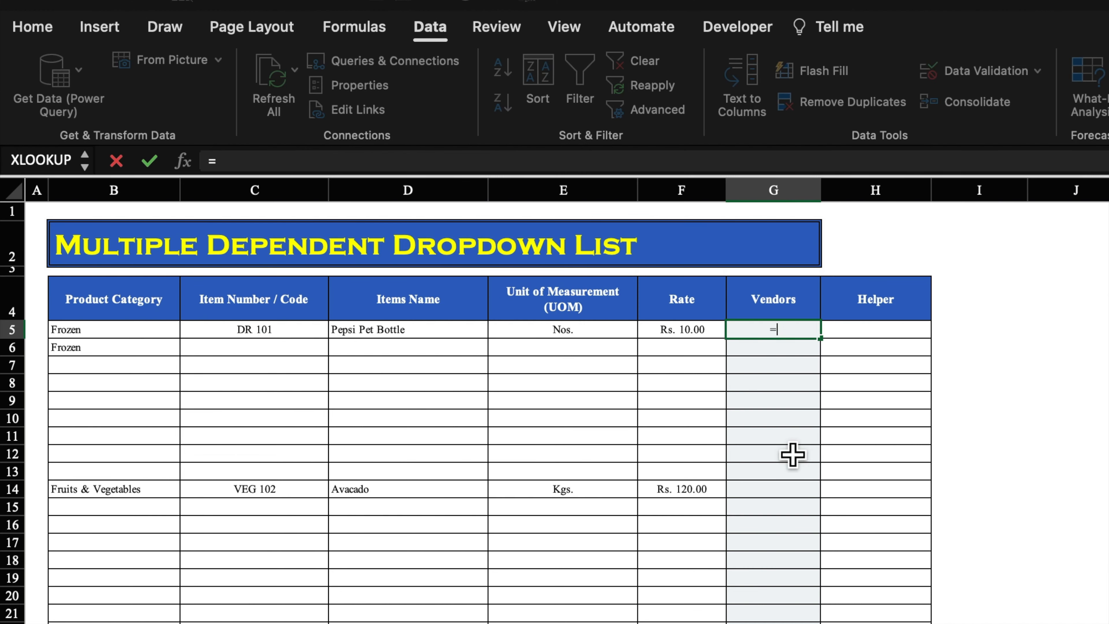
pyautogui.write('vl')
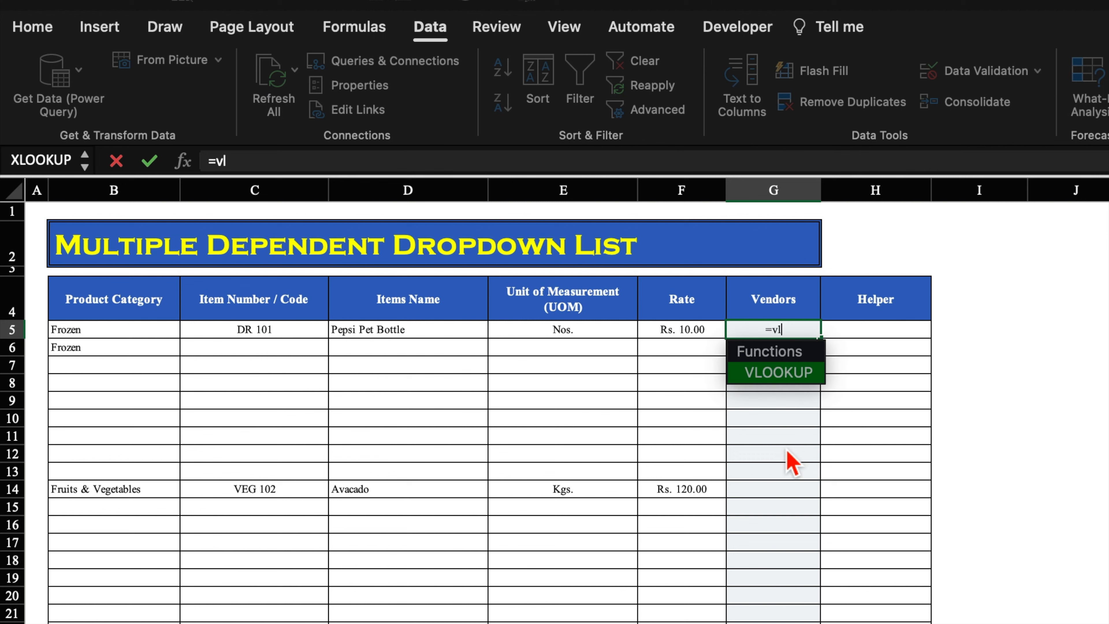
pyautogui.press('Tab')
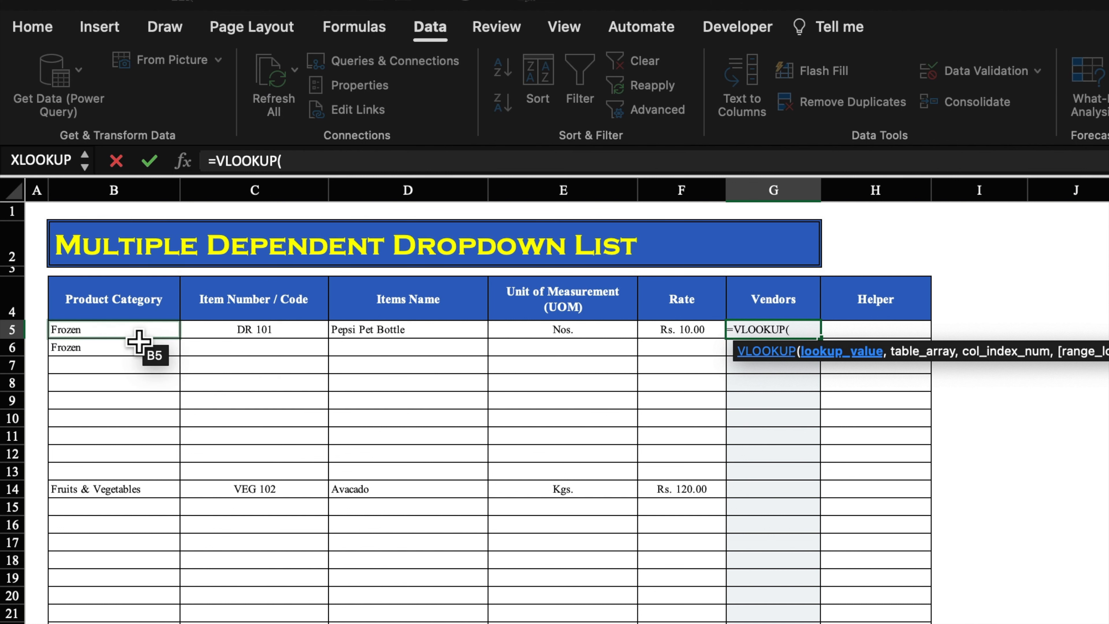
pyautogui.click(139, 341)
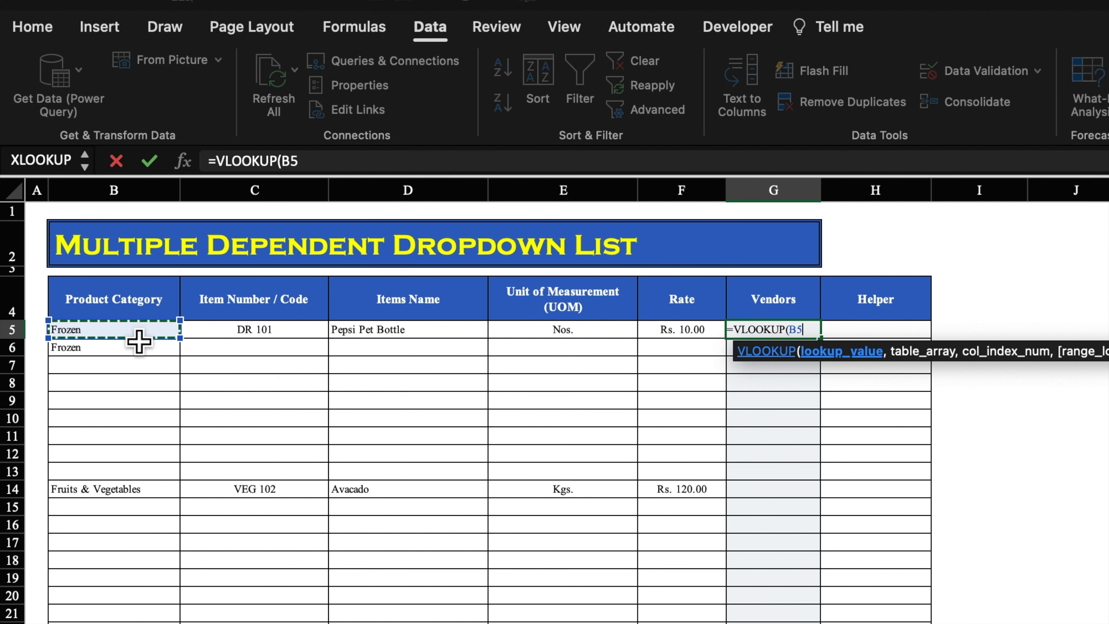
pyautogui.write(',')
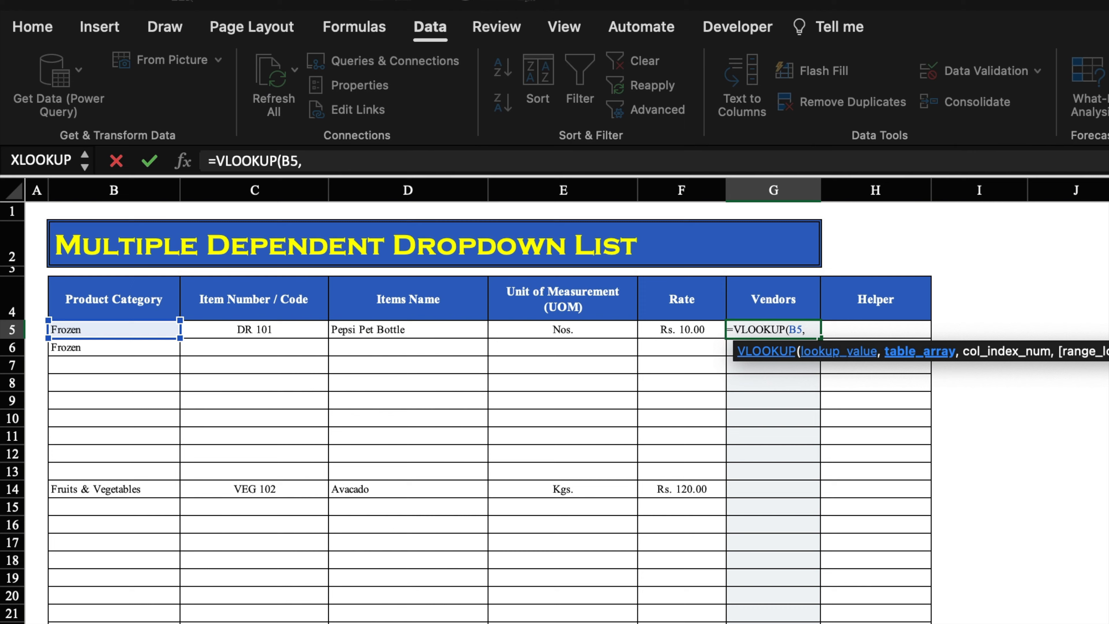
# Complete the G5 VLOOKUP with the absolute range 'Setting Sheet'!$C:$D, column index 2 and exact match 0.
pyautogui.click(257, 623)
pyautogui.click(212, 200)
pyautogui.moveTo(213, 199); pyautogui.dragTo(323, 210)
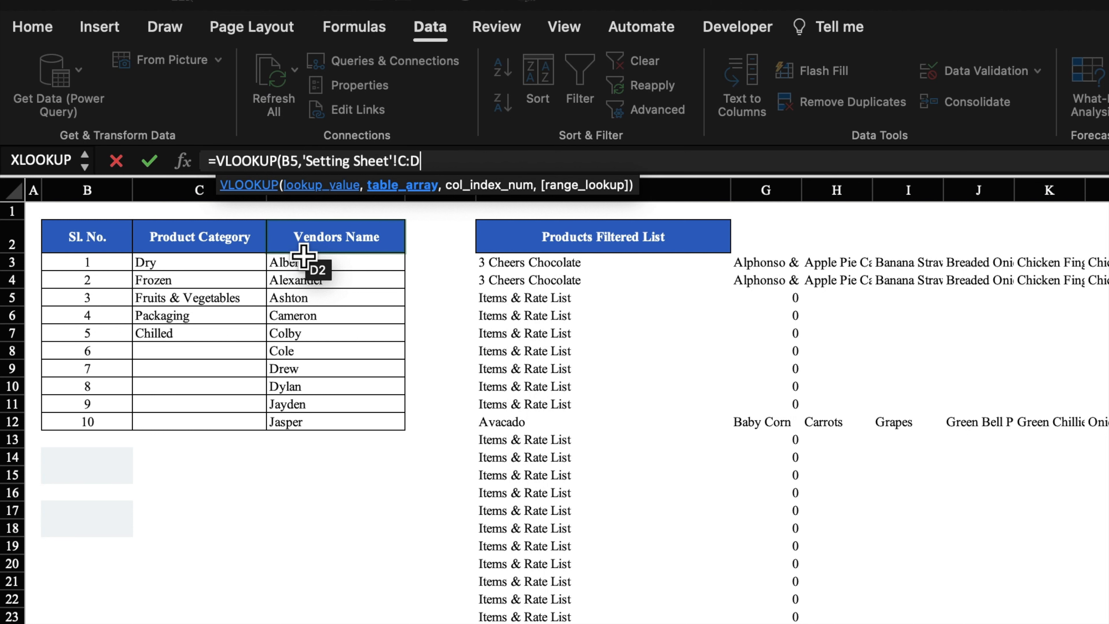
pyautogui.press('F4')
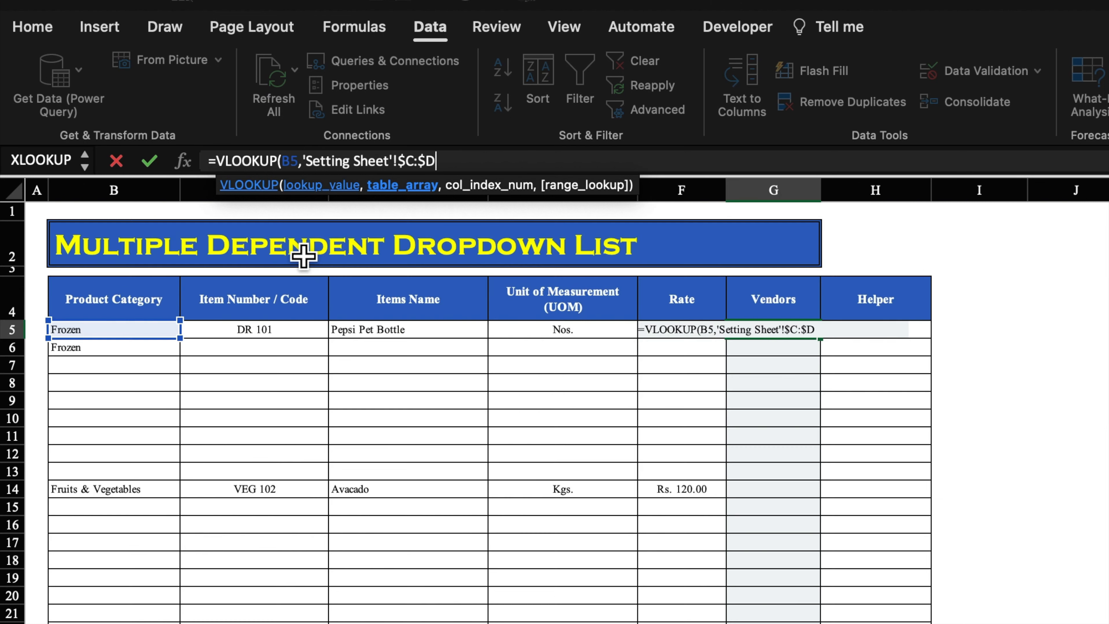
pyautogui.write(',2')
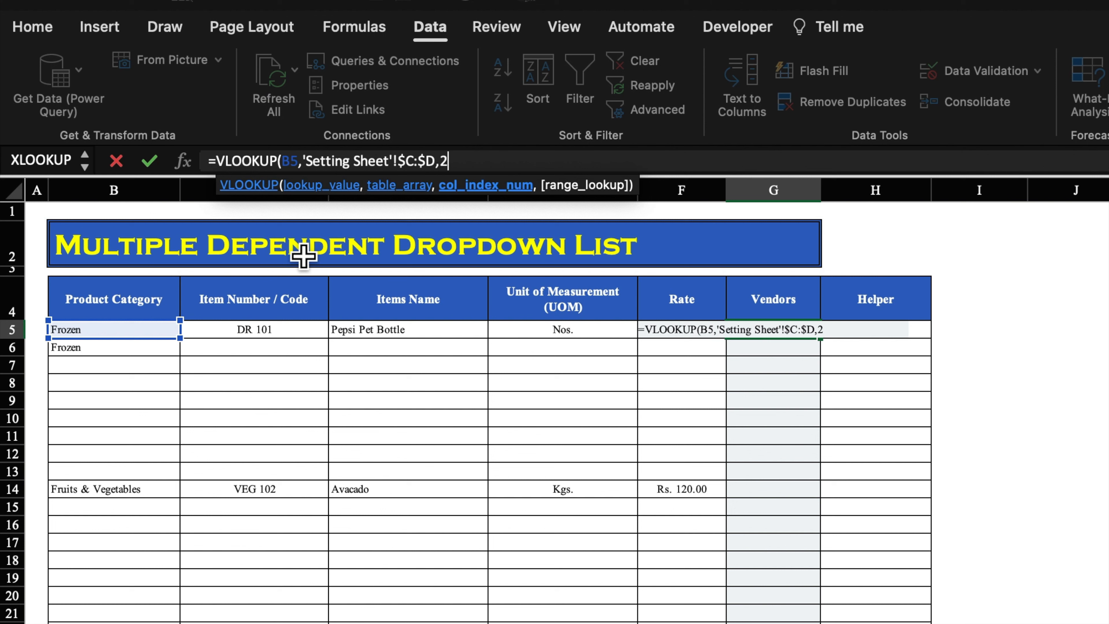
pyautogui.write(',0)')
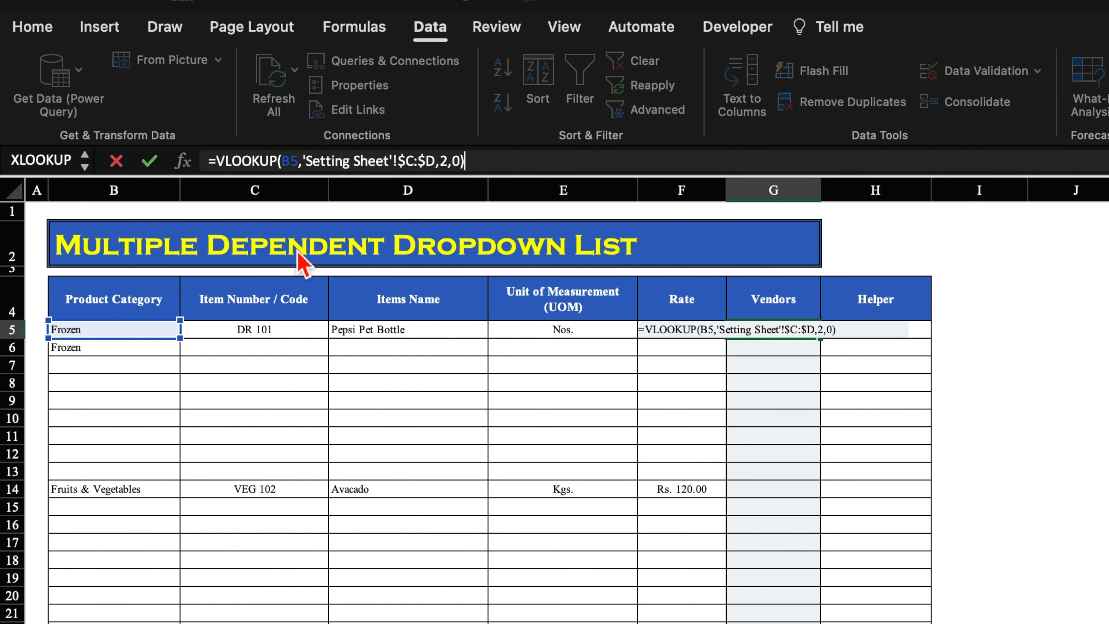
pyautogui.press('Return')
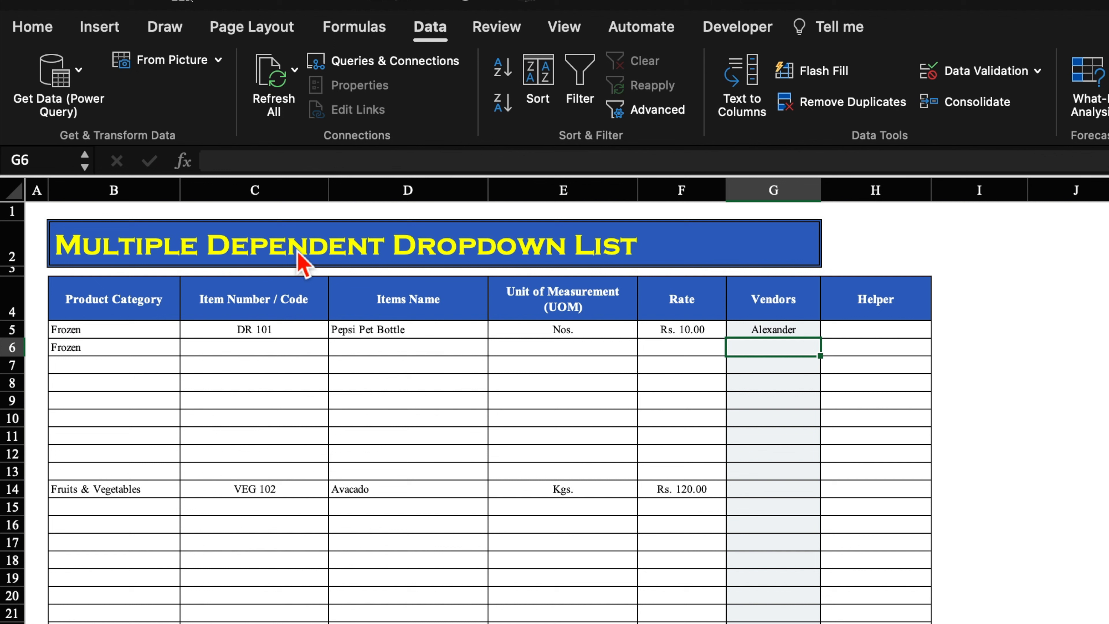
# Wrap the G5 VLOOKUP in IFERROR with "" as the fallback.
pyautogui.click(809, 335)
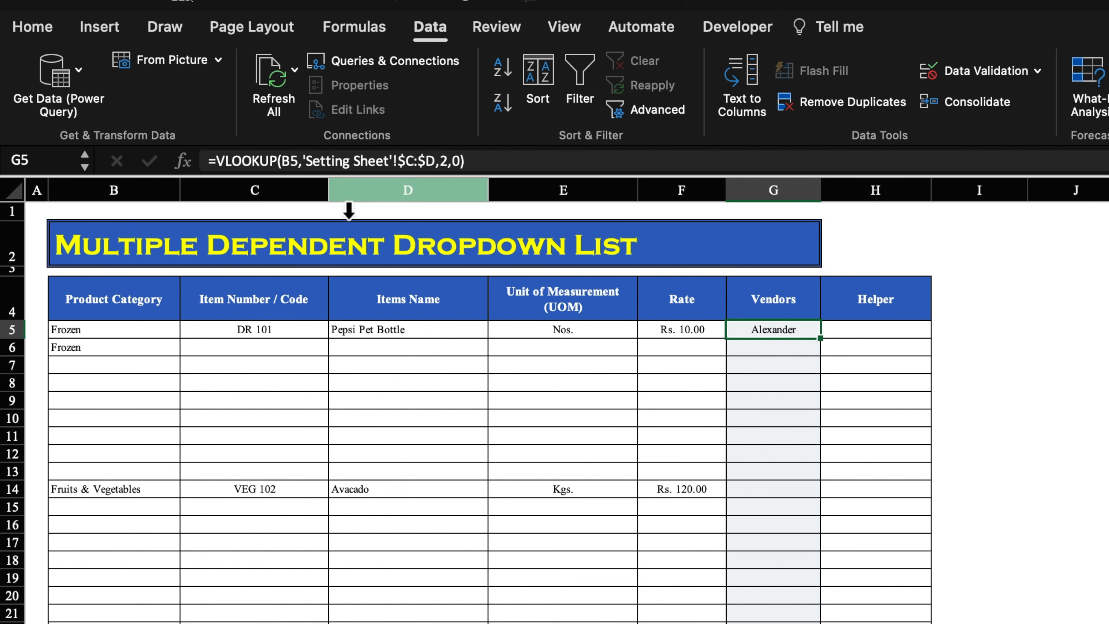
pyautogui.click(219, 169)
pyautogui.write('IFERROR(')
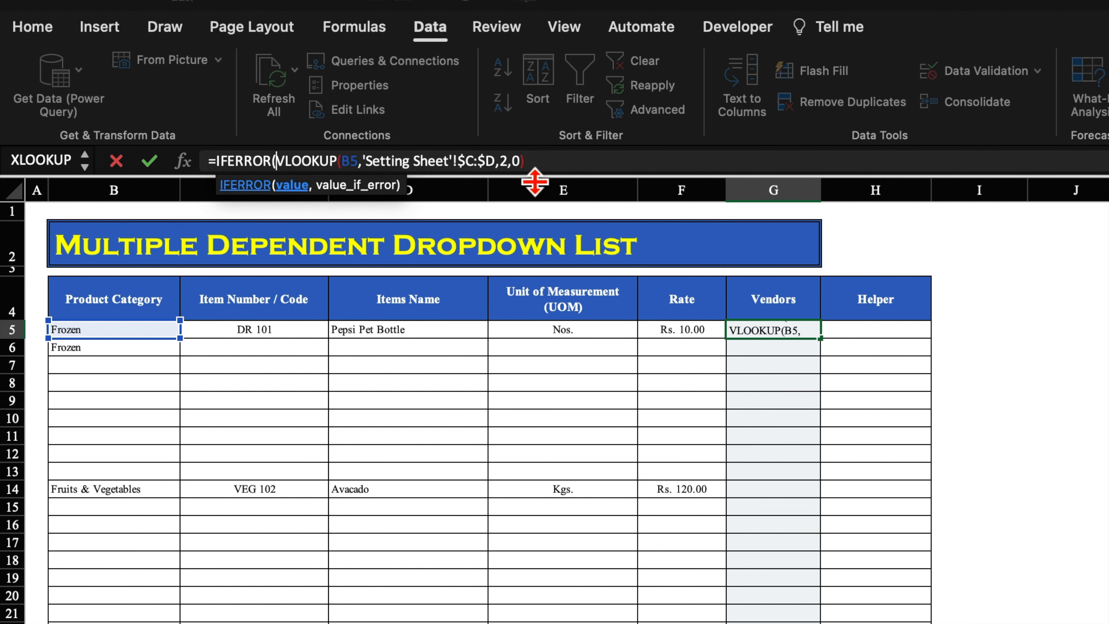
pyautogui.click(560, 171)
pyautogui.write(',')
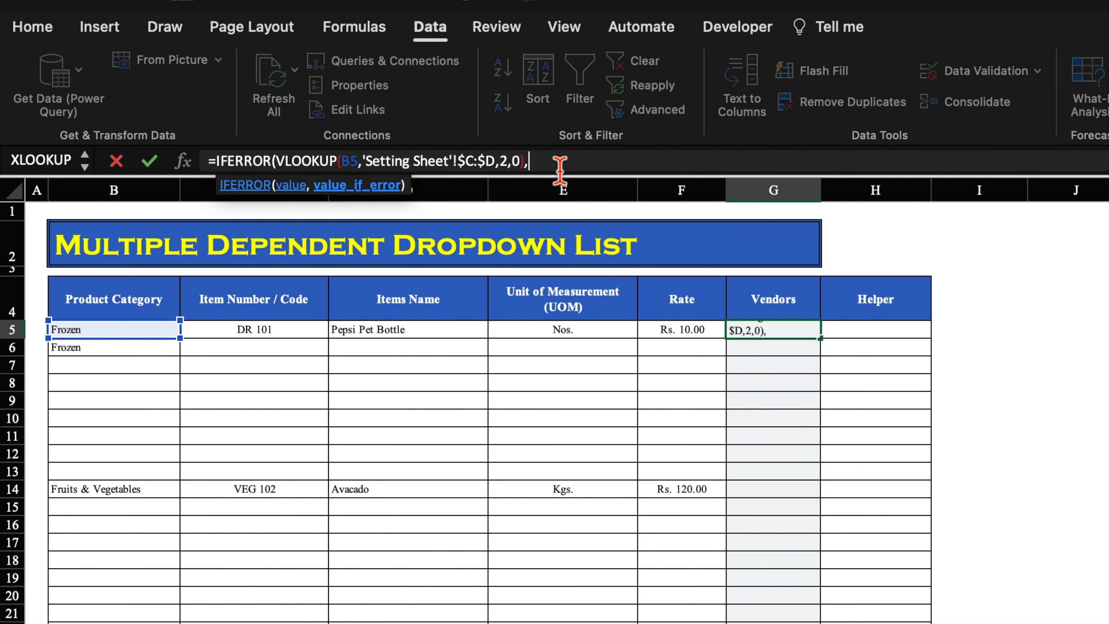
pyautogui.write('"")')
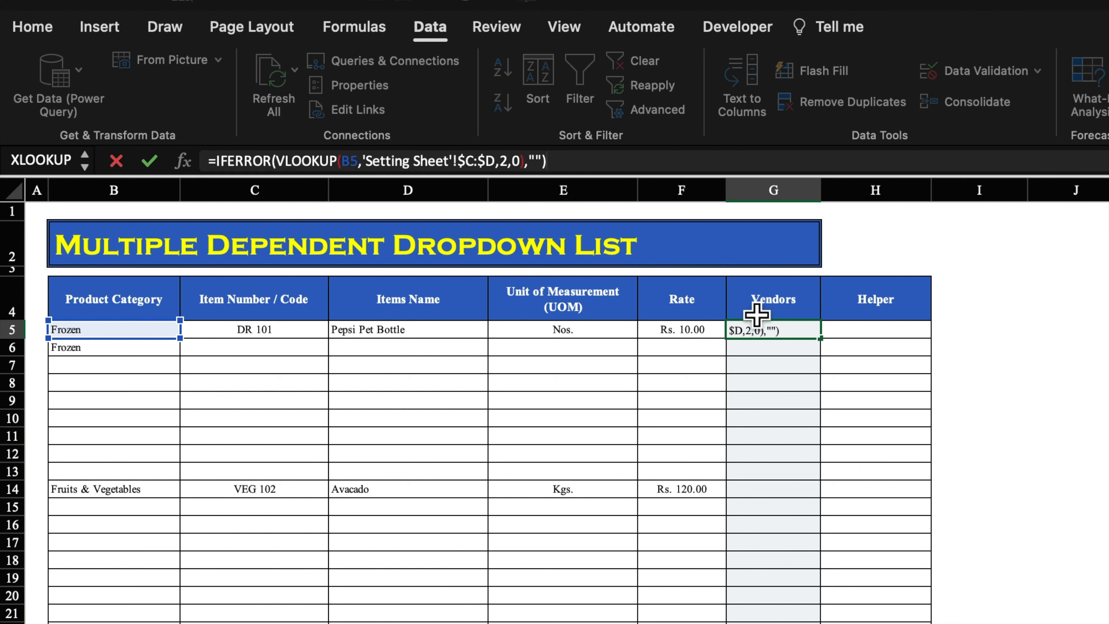
pyautogui.press('Return')
# Start an IF function around the G5 IFERROR formula with the logical test D5="".
pyautogui.click(804, 333)
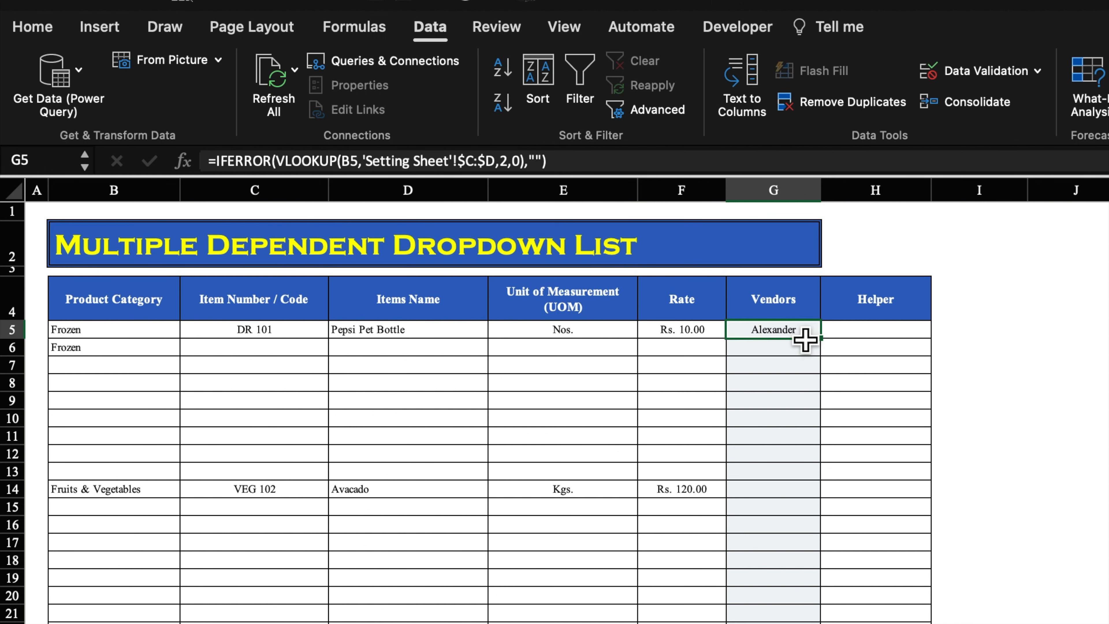
pyautogui.click(215, 160)
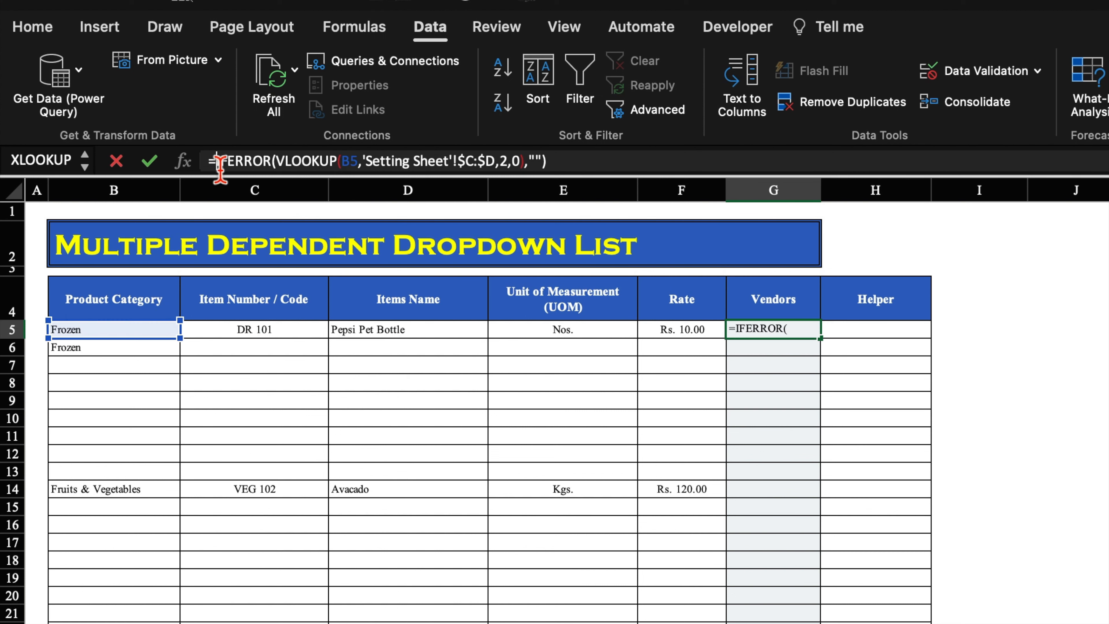
pyautogui.write('IF')
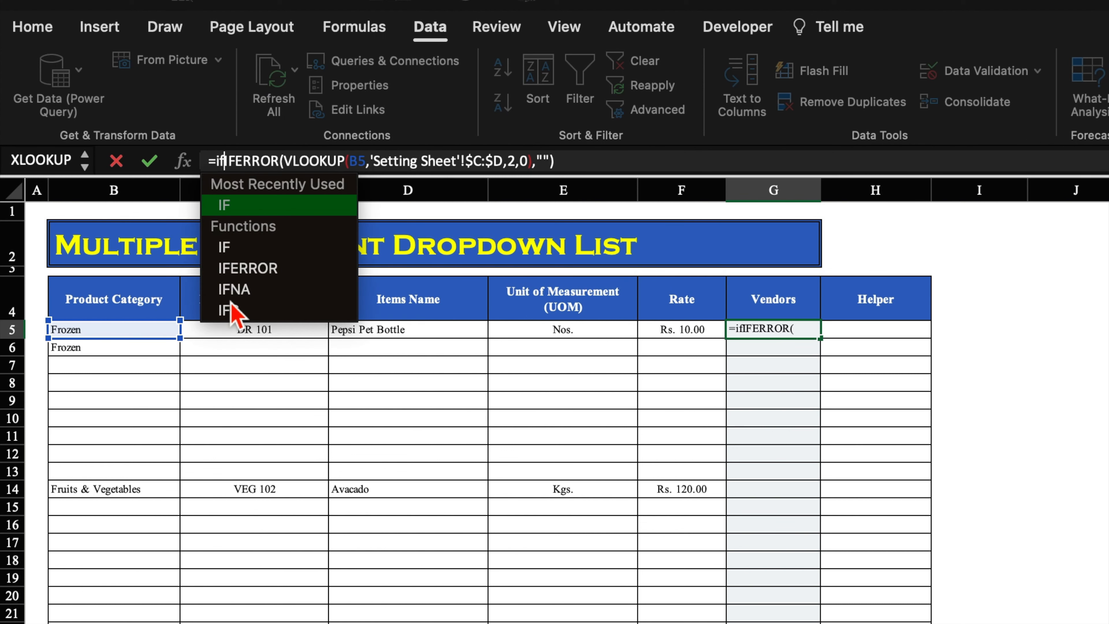
pyautogui.doubleClick(297, 221)
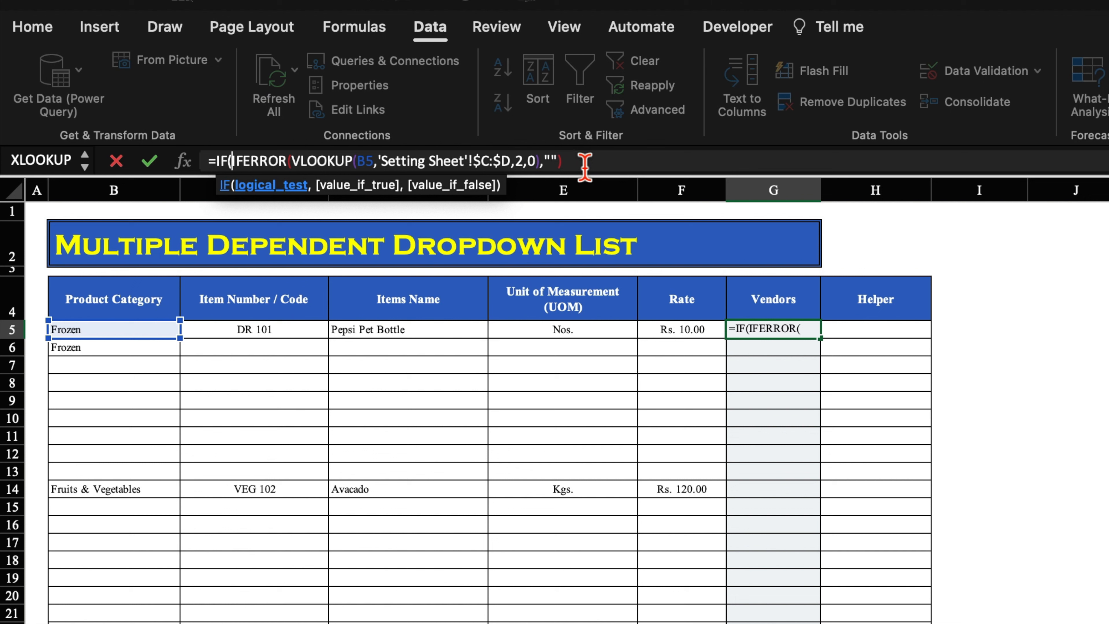
pyautogui.click(430, 337)
pyautogui.write('=')
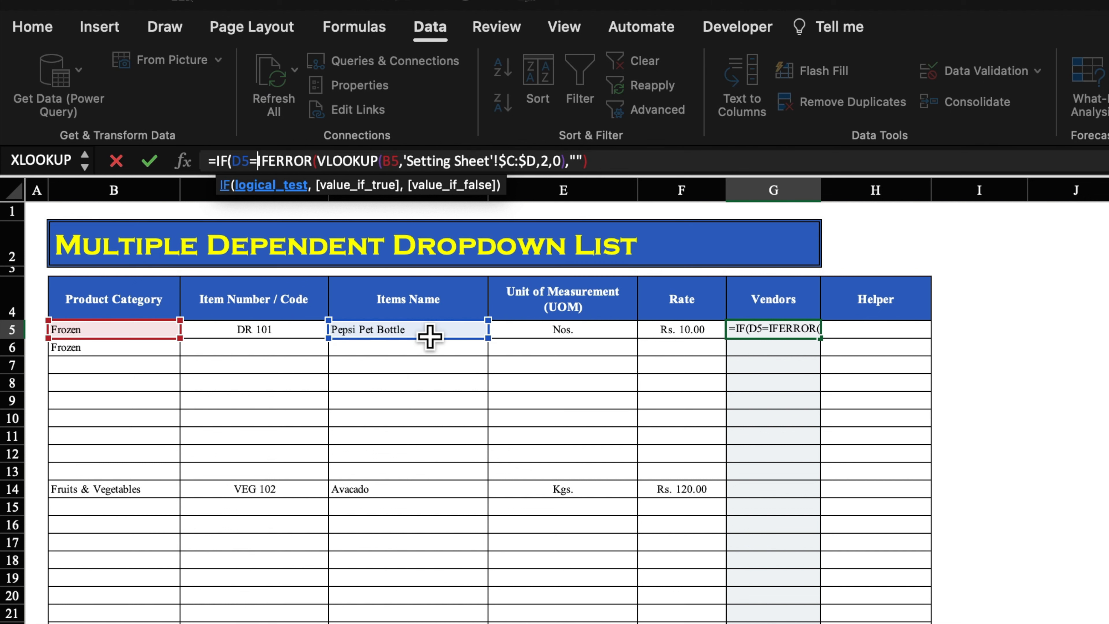
pyautogui.write('""')
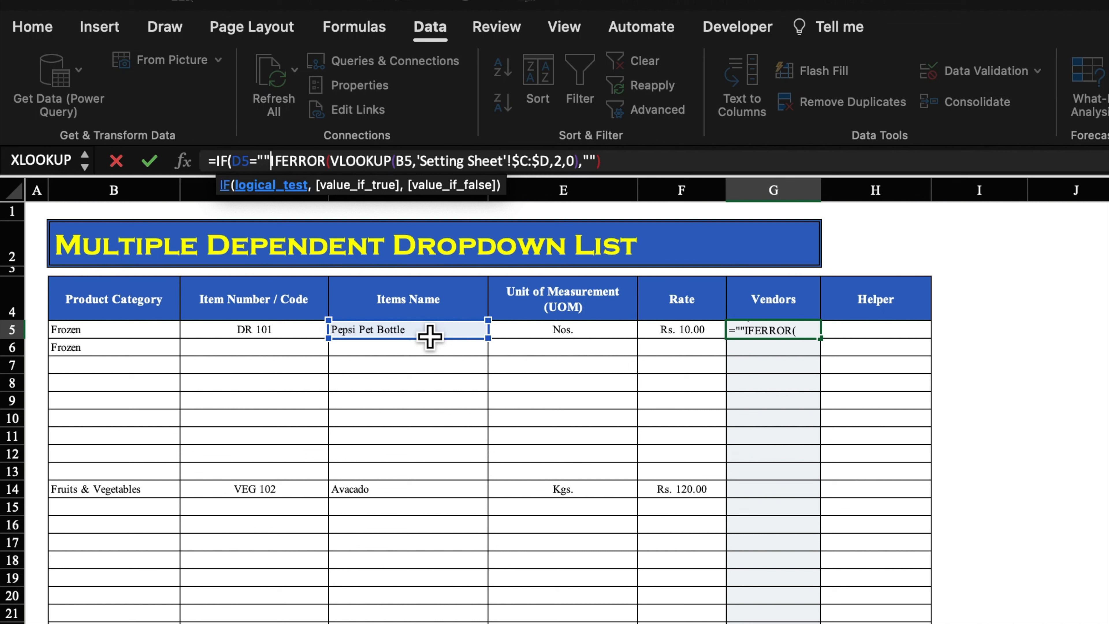
# Complete the G5 IF with "" as the true value and the IFERROR lookup as the false value.
pyautogui.write(',')
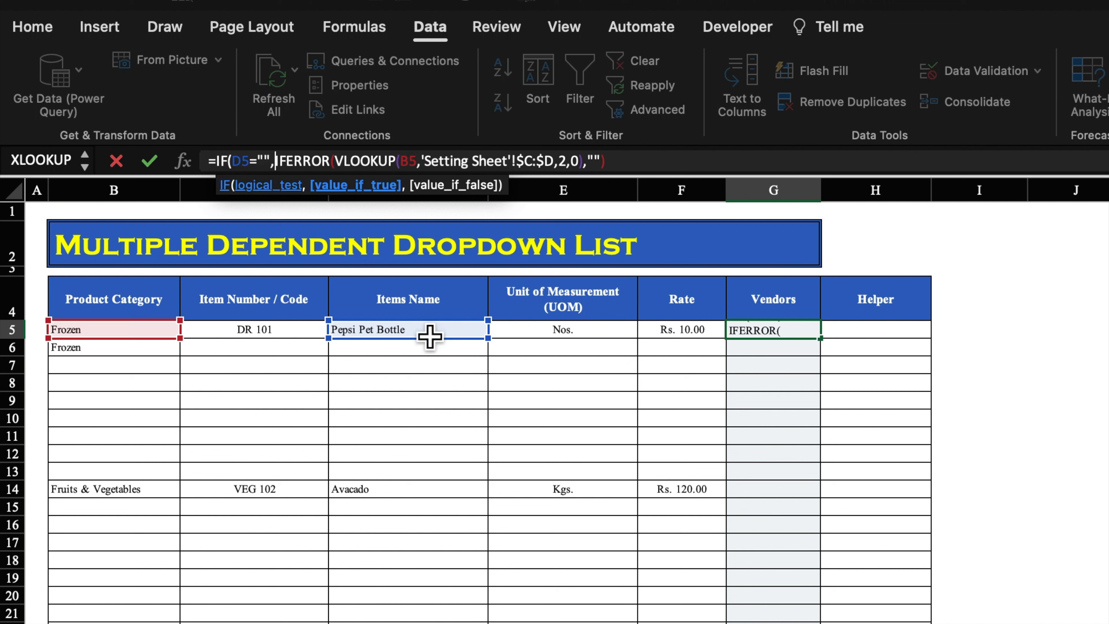
pyautogui.write('""')
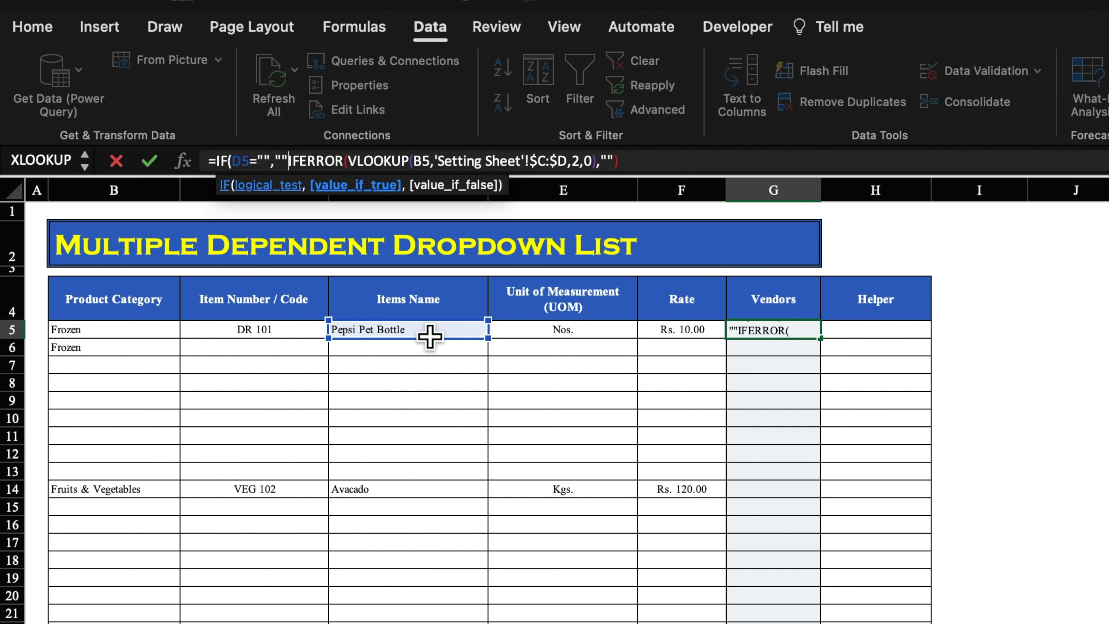
pyautogui.write(',')
pyautogui.click(656, 166)
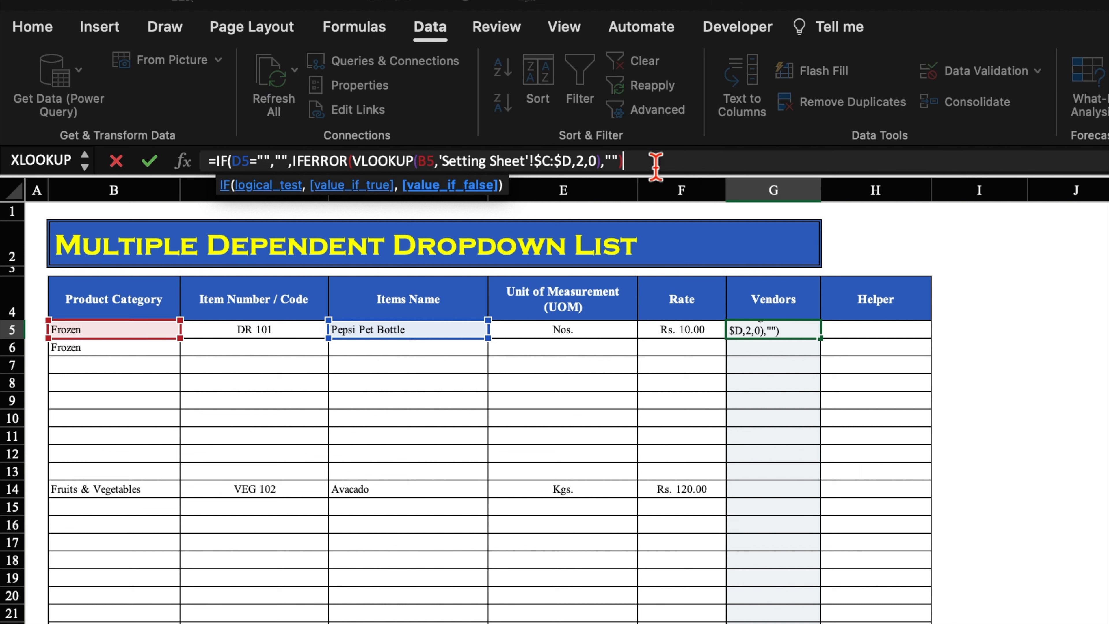
pyautogui.write(')')
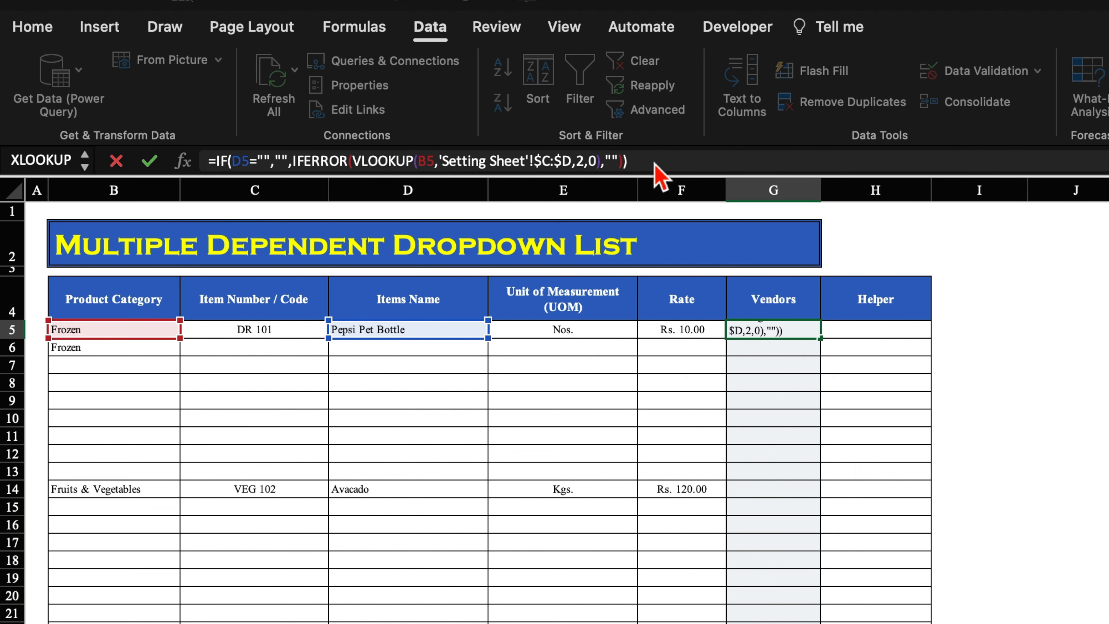
pyautogui.press('Return')
# Fill the G5 formula down the Vendors column.
pyautogui.click(799, 329)
pyautogui.moveTo(825, 346); pyautogui.dragTo(825, 622)
pyautogui.scroll(3, 480, 393)
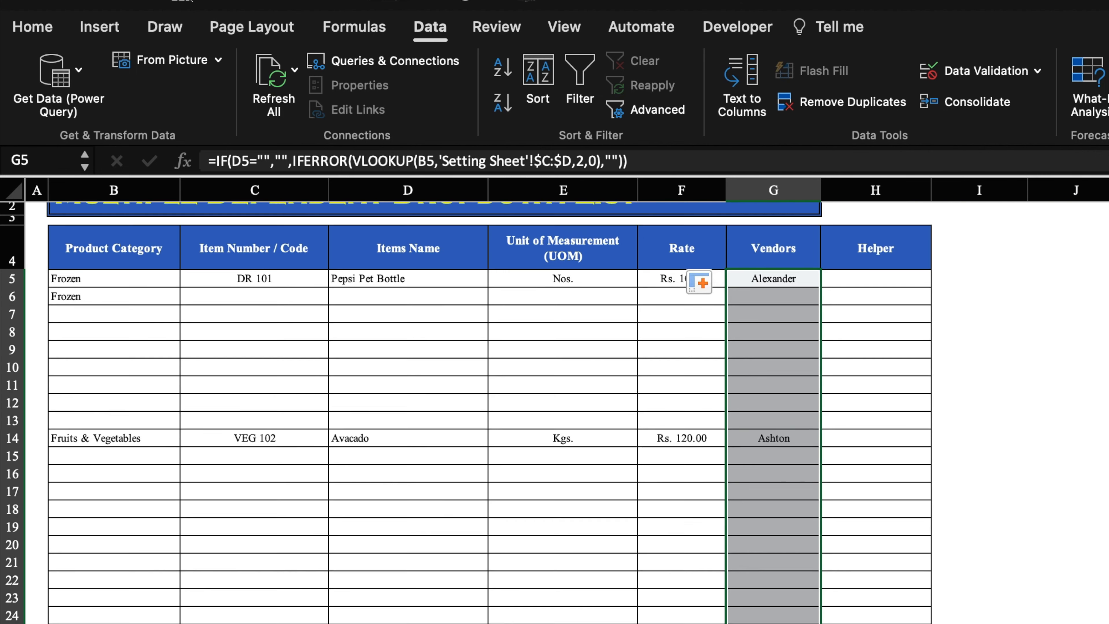
# Clear the product categories in B5:B6 to test the Vendors formula, and undo the deletion.
pyautogui.moveTo(113, 330); pyautogui.dragTo(143, 362)
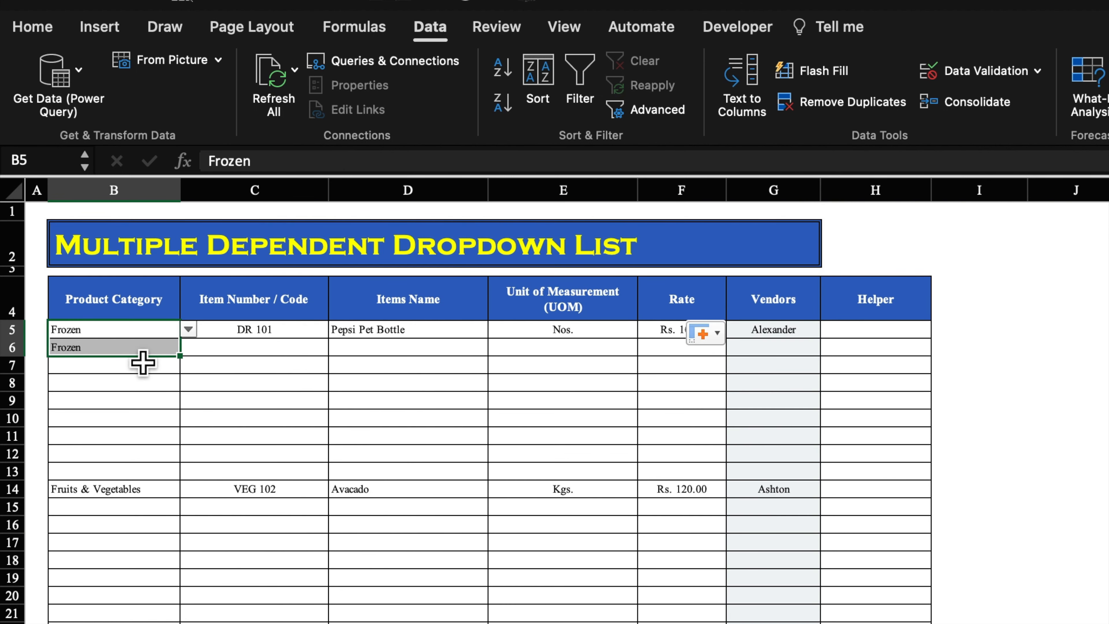
pyautogui.press('Delete')
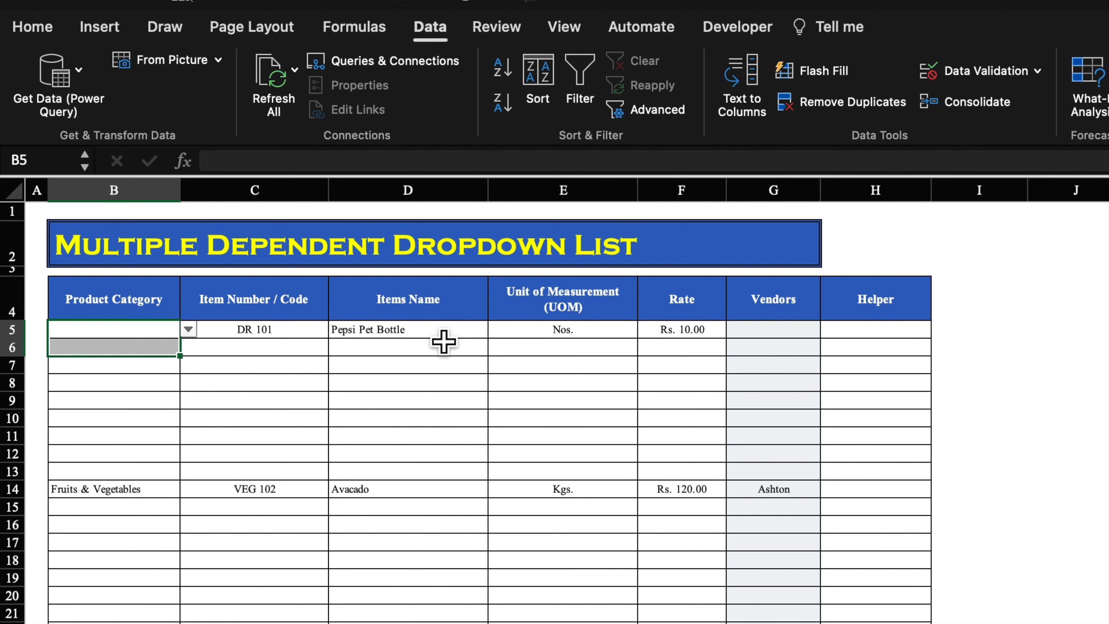
pyautogui.press('super+z')
pyautogui.click(947, 402)
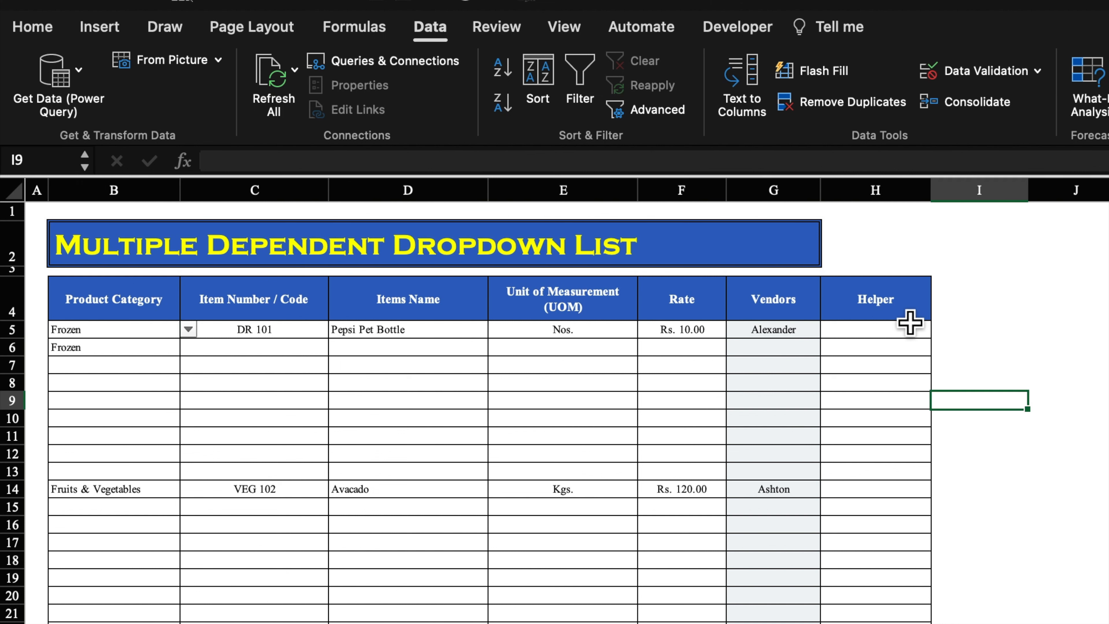
# Start an XLOOKUP formula in H5 of the Helper column with D5 as the lookup value.
pyautogui.click(910, 318)
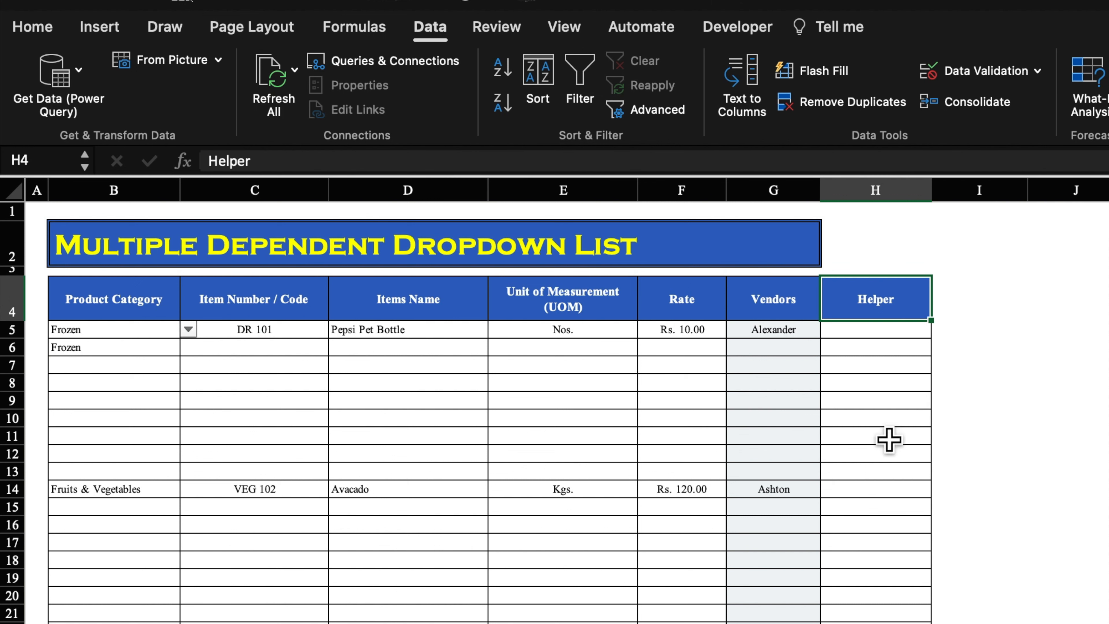
pyautogui.click(906, 334)
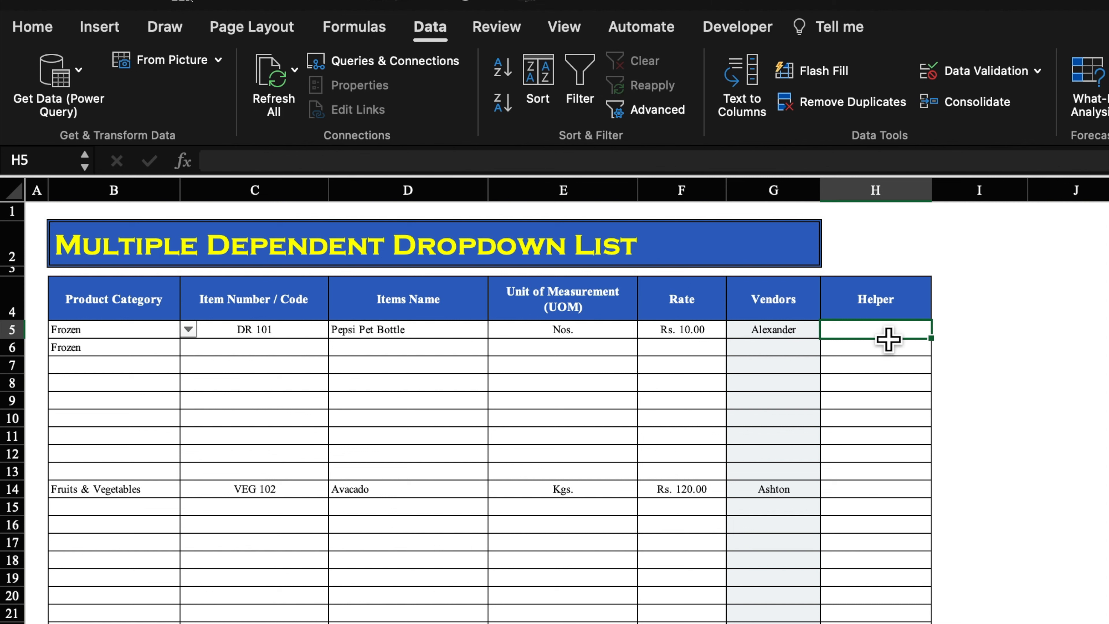
pyautogui.write('=')
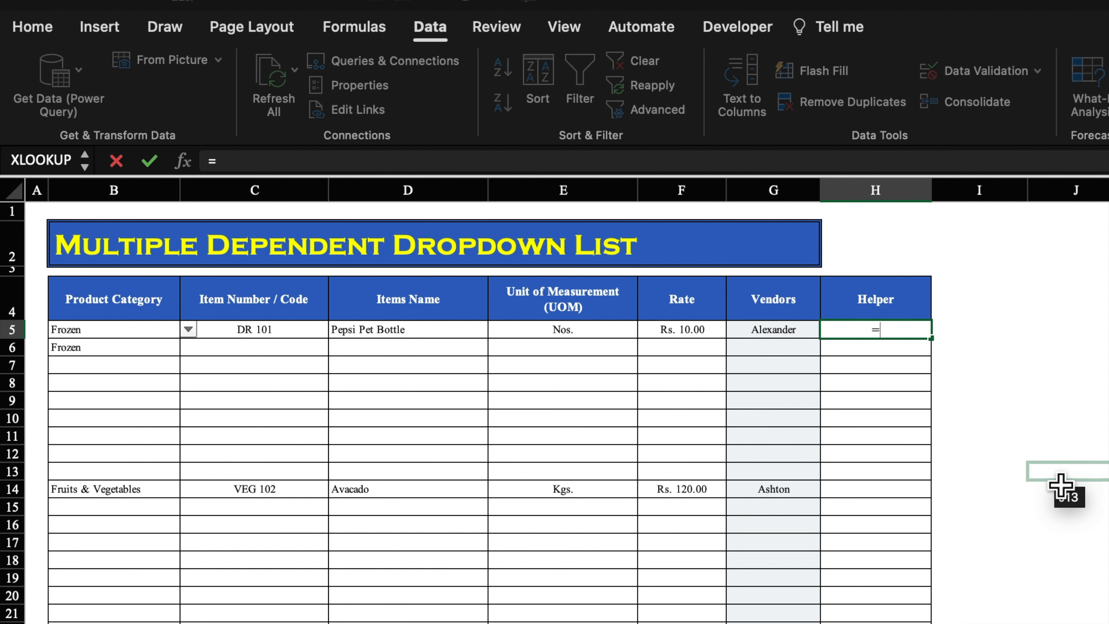
pyautogui.write('xl')
pyautogui.doubleClick(914, 372)
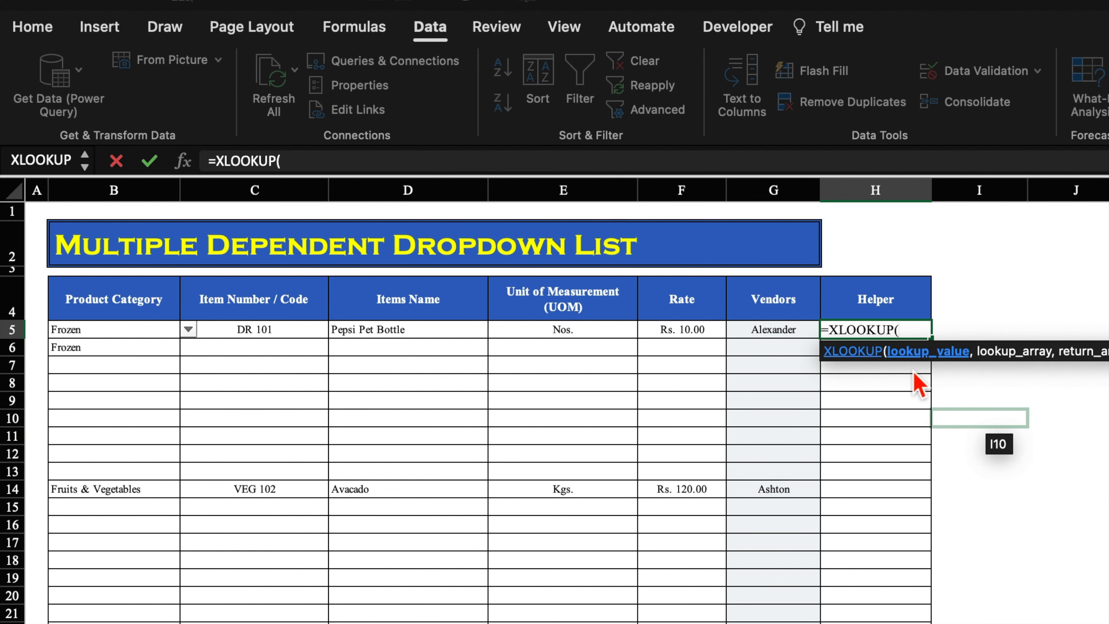
pyautogui.click(427, 341)
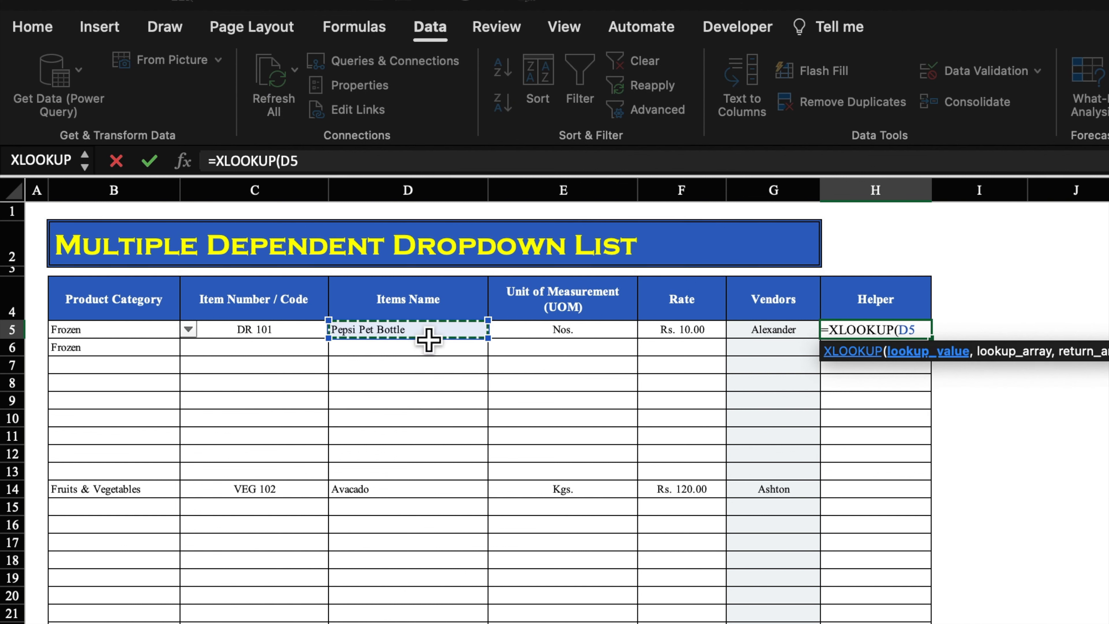
pyautogui.write(',')
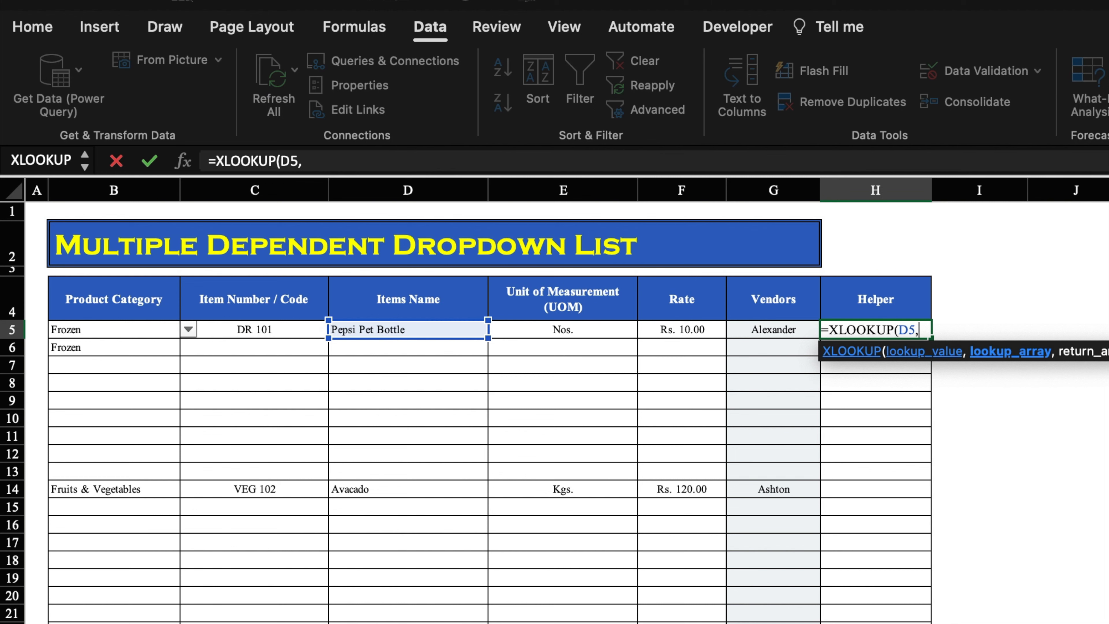
# Set the XLOOKUP's lookup array to 'Item List'!B:B and its return array to 'Item List'!D:D.
pyautogui.hotkey('ctrl', 'pagedown')
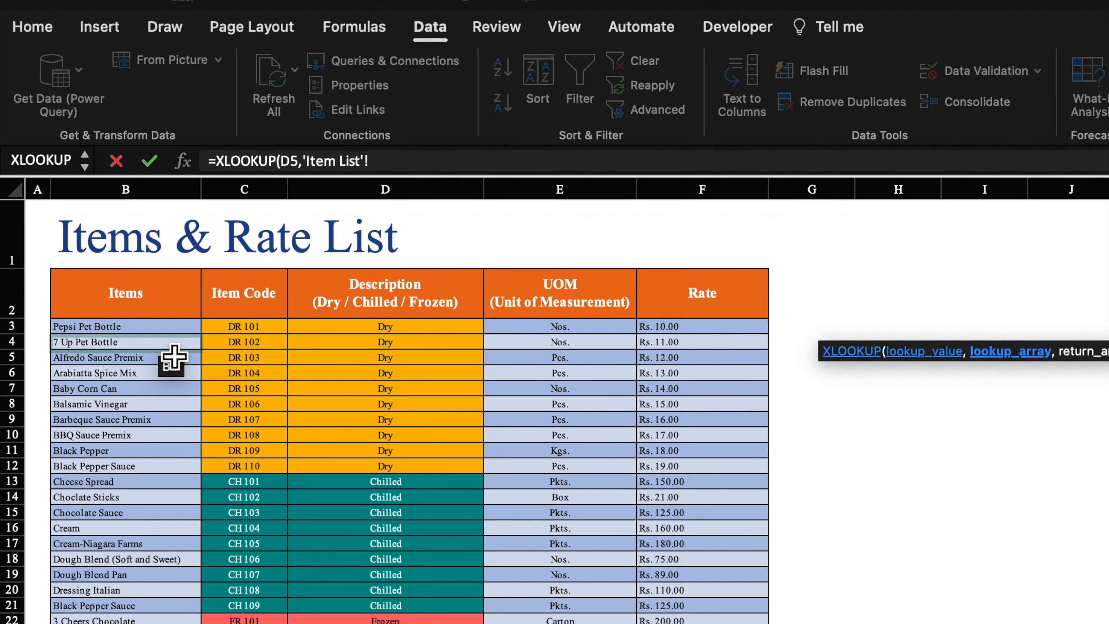
pyautogui.click(150, 197)
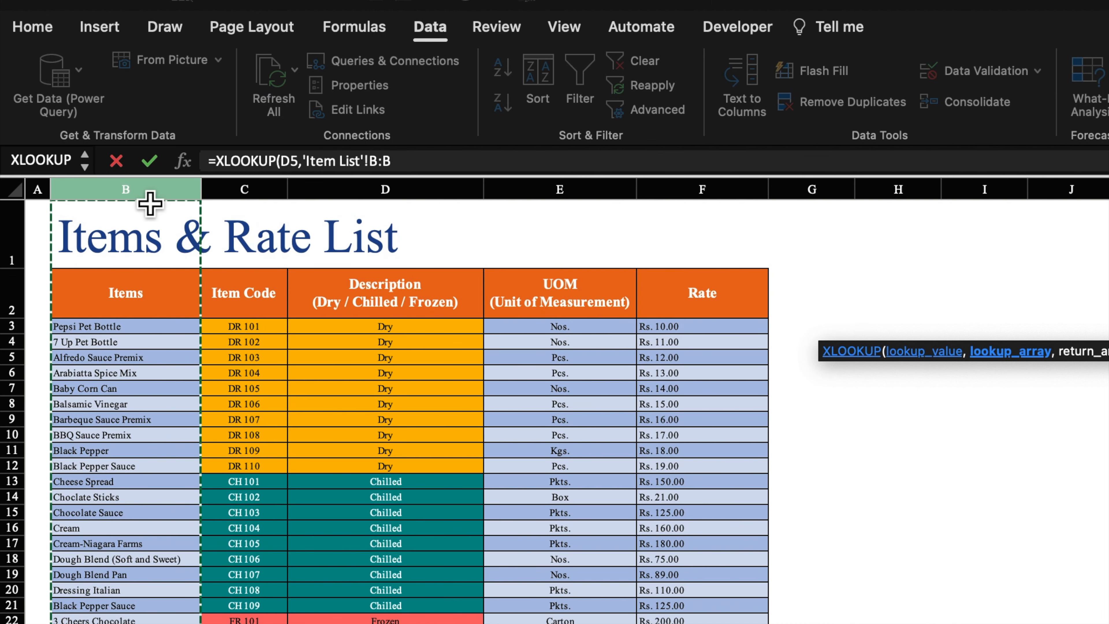
pyautogui.write(',')
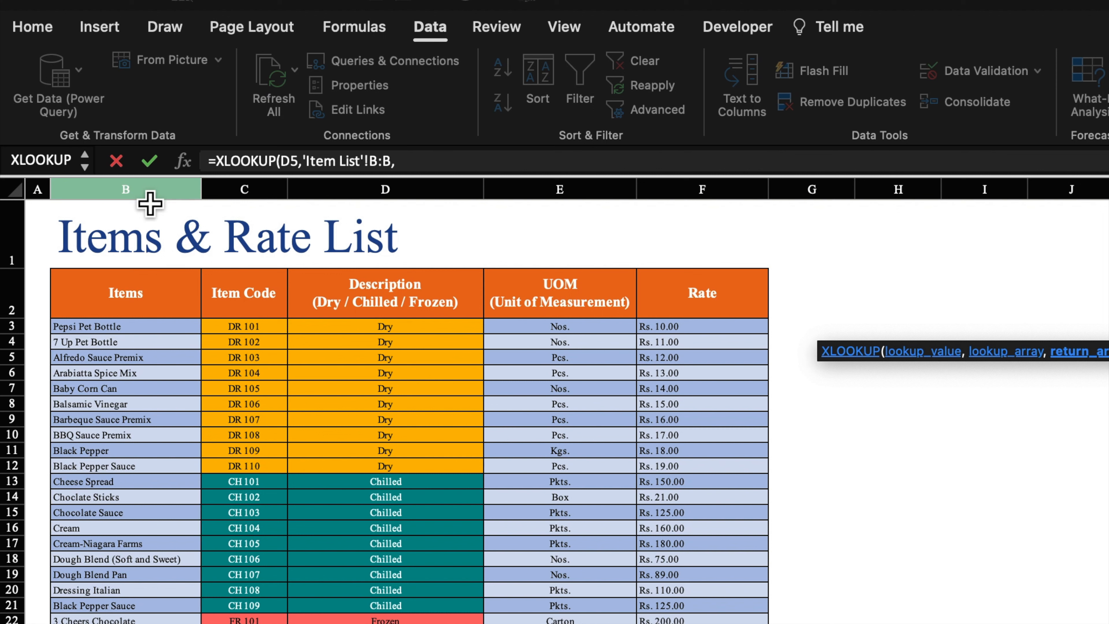
pyautogui.click(422, 192)
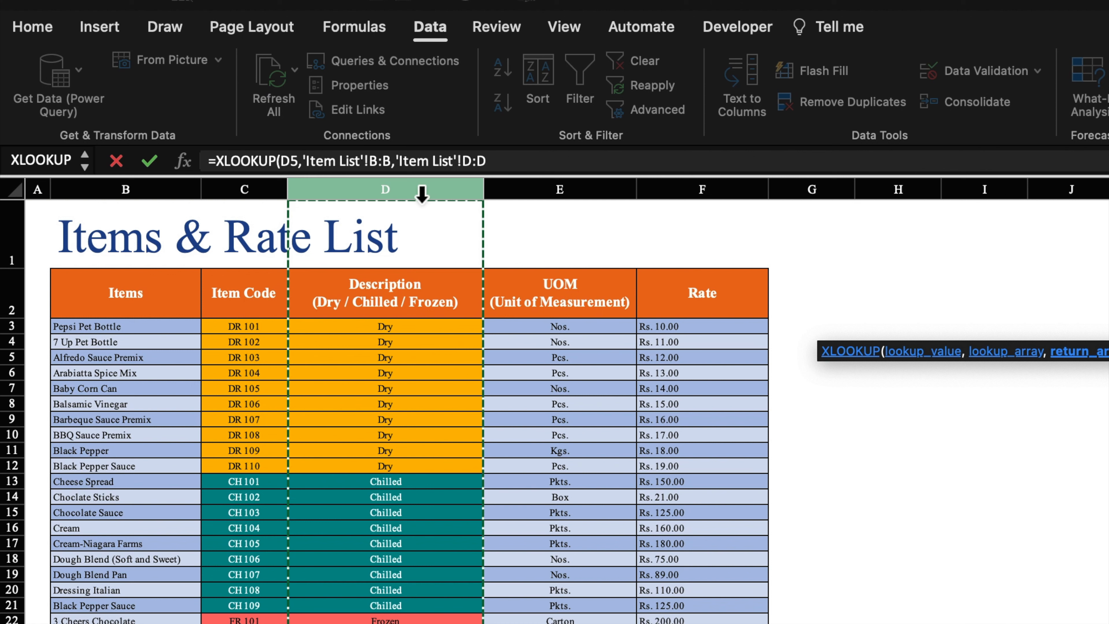
# Finish the H5 XLOOKUP with "" as the not-found value and fill it down the Helper column to H18.
pyautogui.write(',')
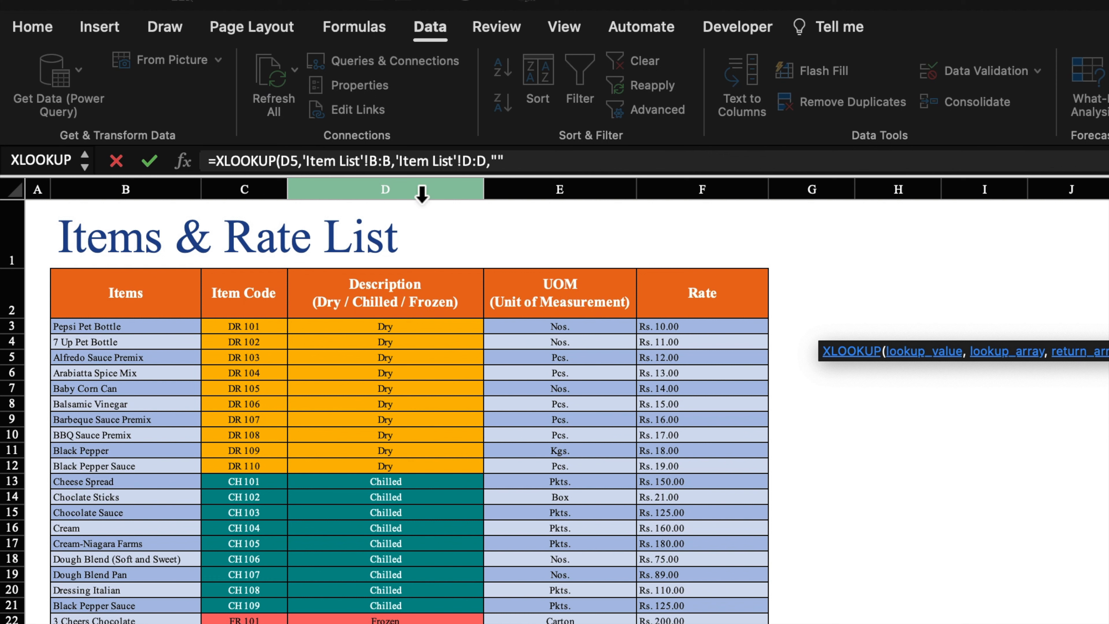
pyautogui.write(')')
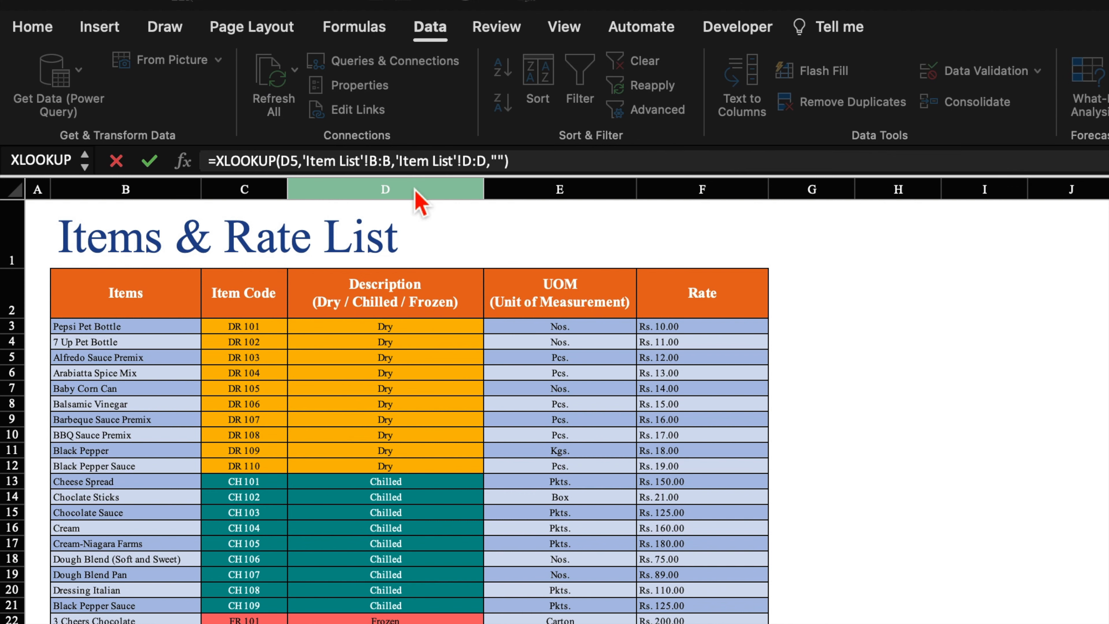
pyautogui.press('Return')
pyautogui.press('Up')
pyautogui.moveTo(942, 348); pyautogui.dragTo(941, 580)
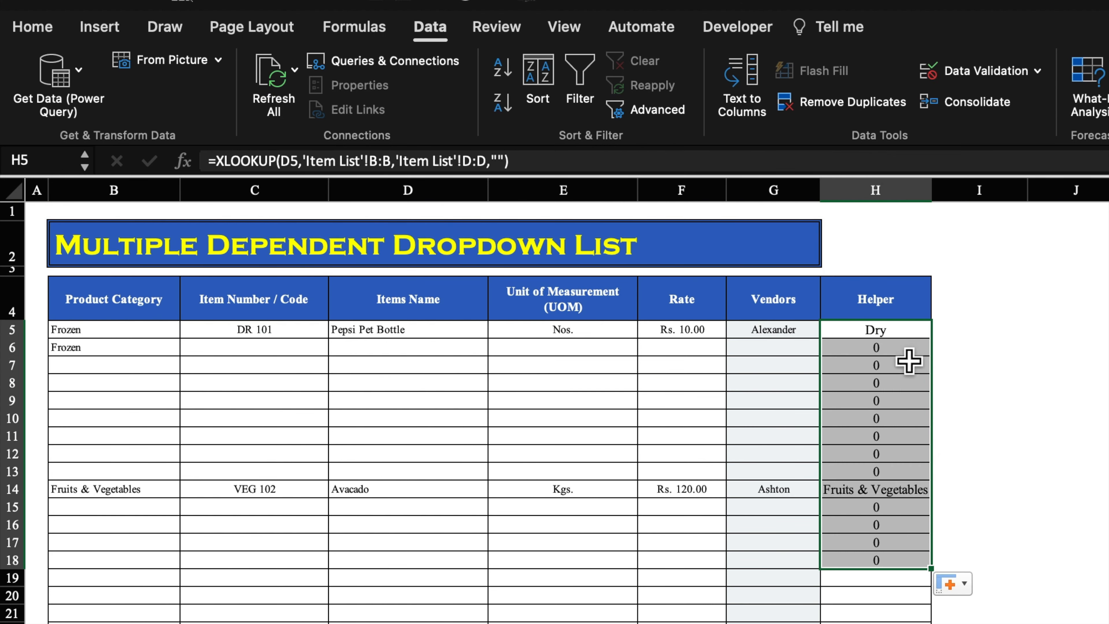
# Start an IF function around the H5 XLOOKUP with the logical test D5="".
pyautogui.click(900, 334)
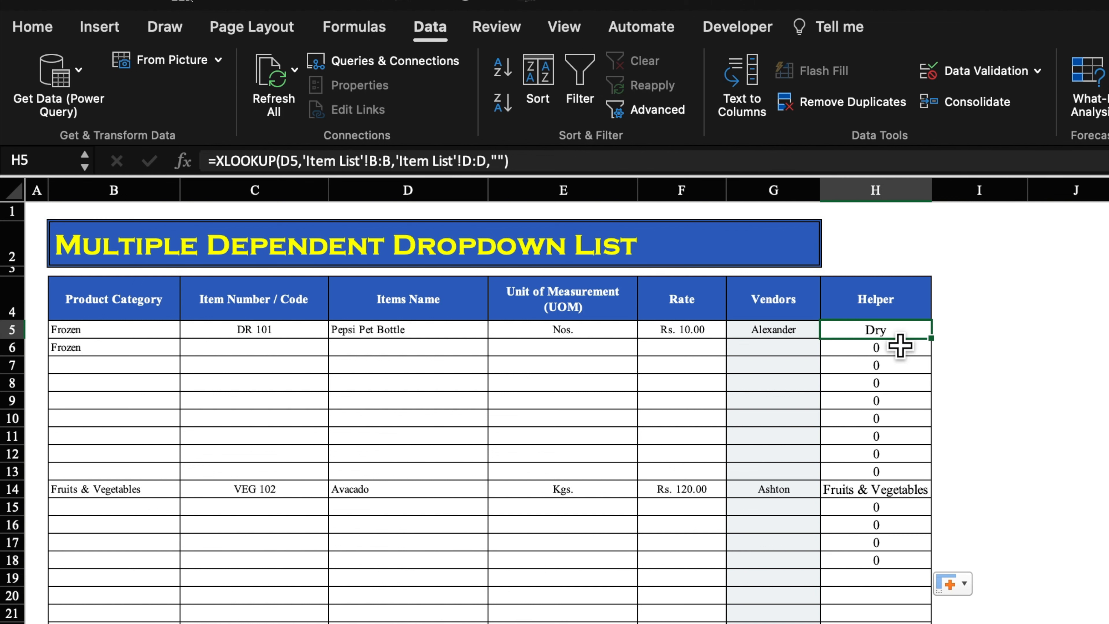
pyautogui.click(217, 166)
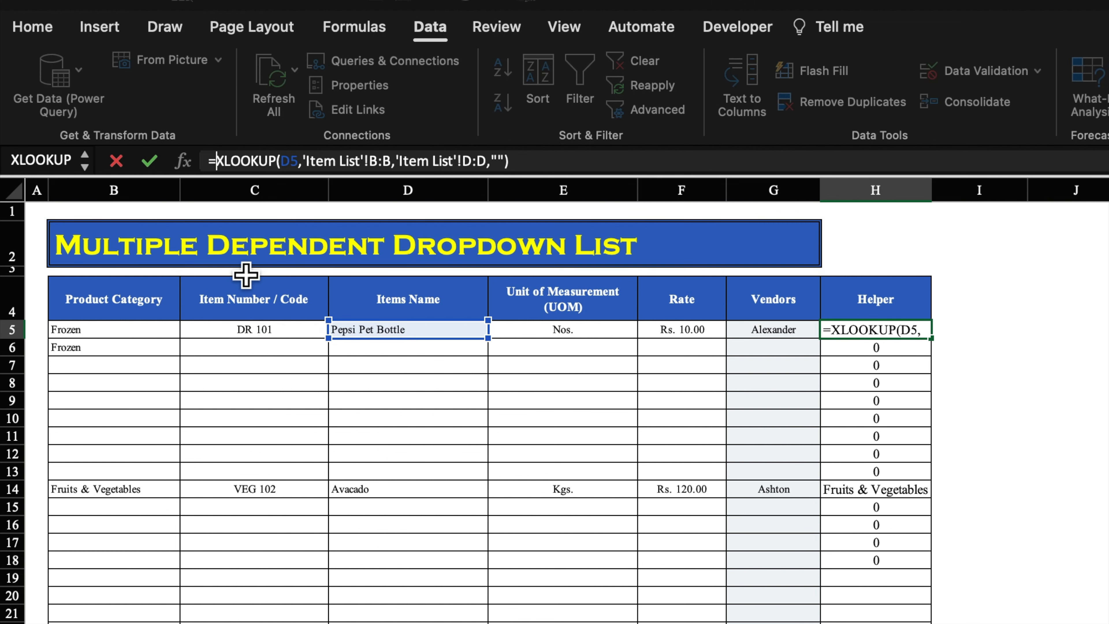
pyautogui.write('IF')
pyautogui.doubleClick(268, 212)
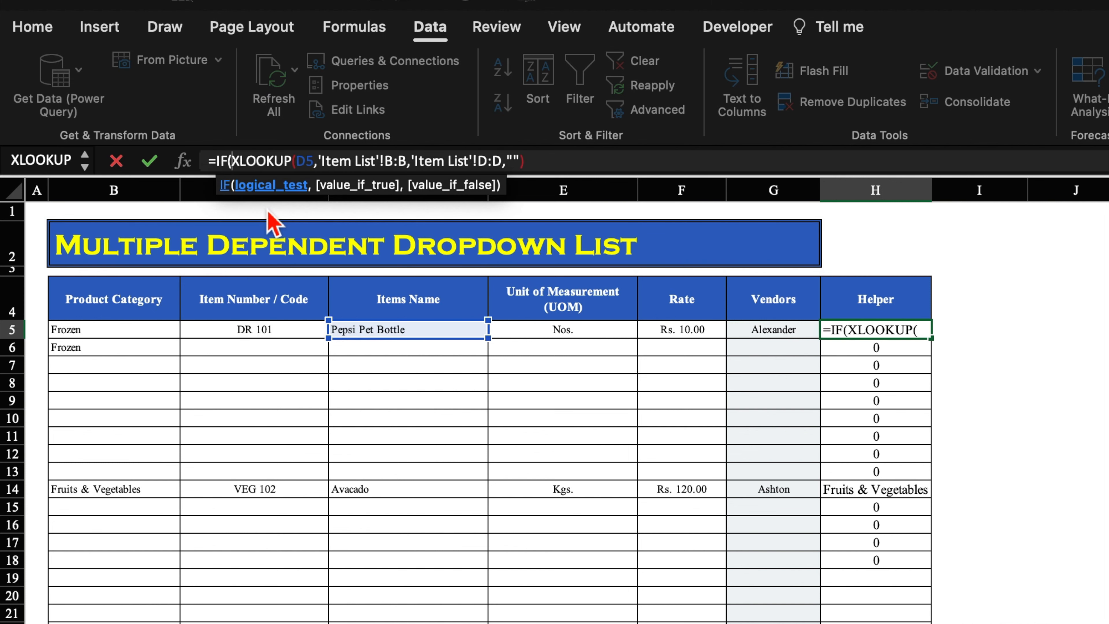
pyautogui.click(428, 341)
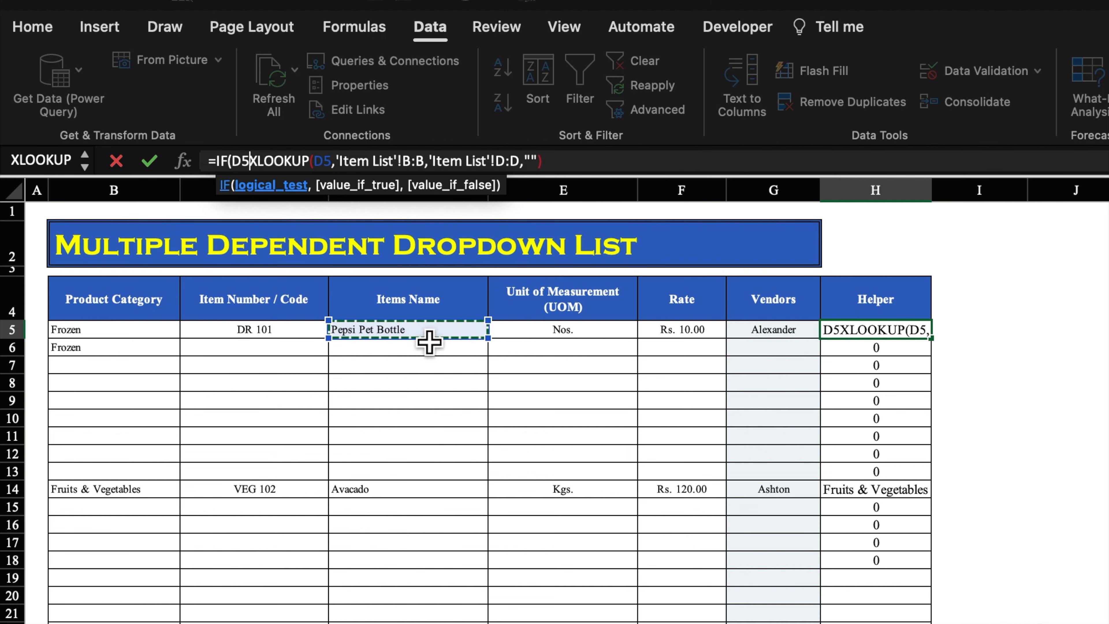
pyautogui.write('=""')
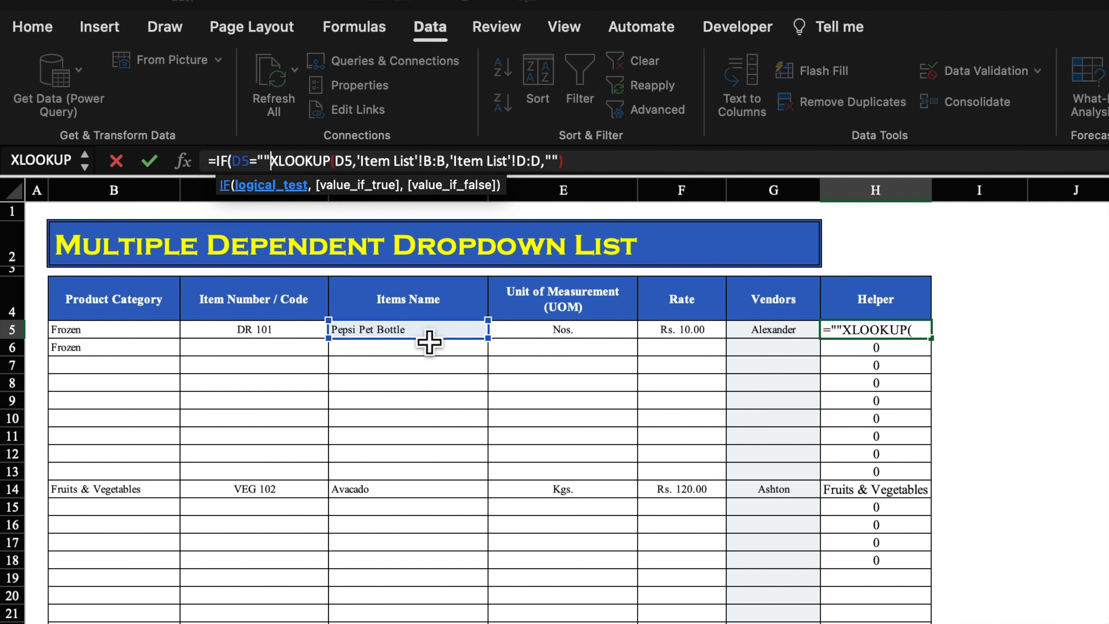
# Complete the H5 IF with "" as the true value and the XLOOKUP as the false value.
pyautogui.write(',')
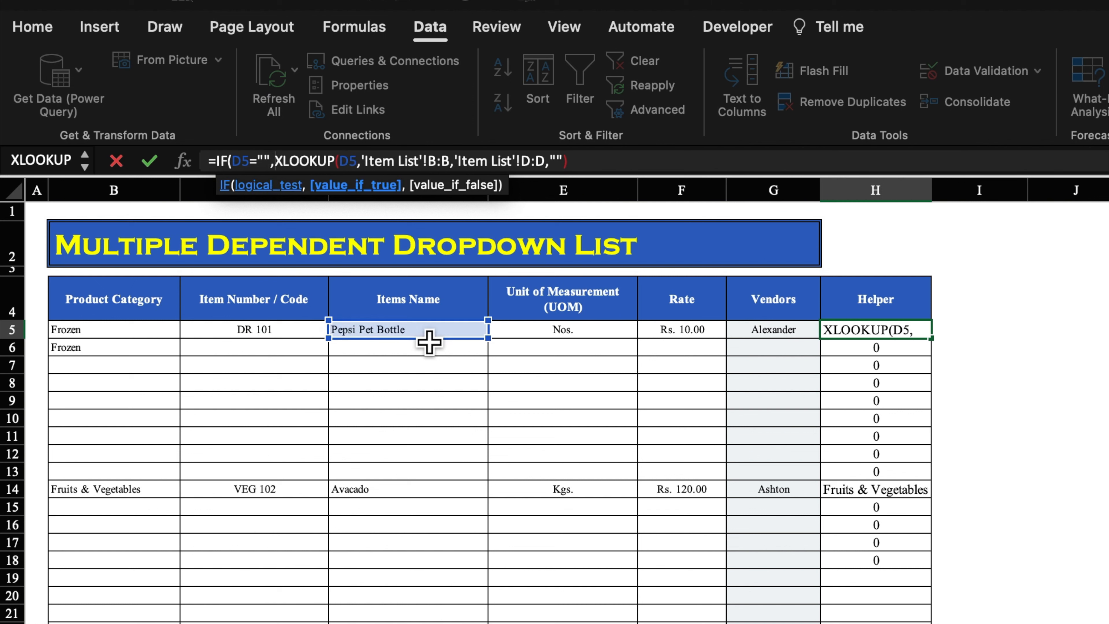
pyautogui.write('"",')
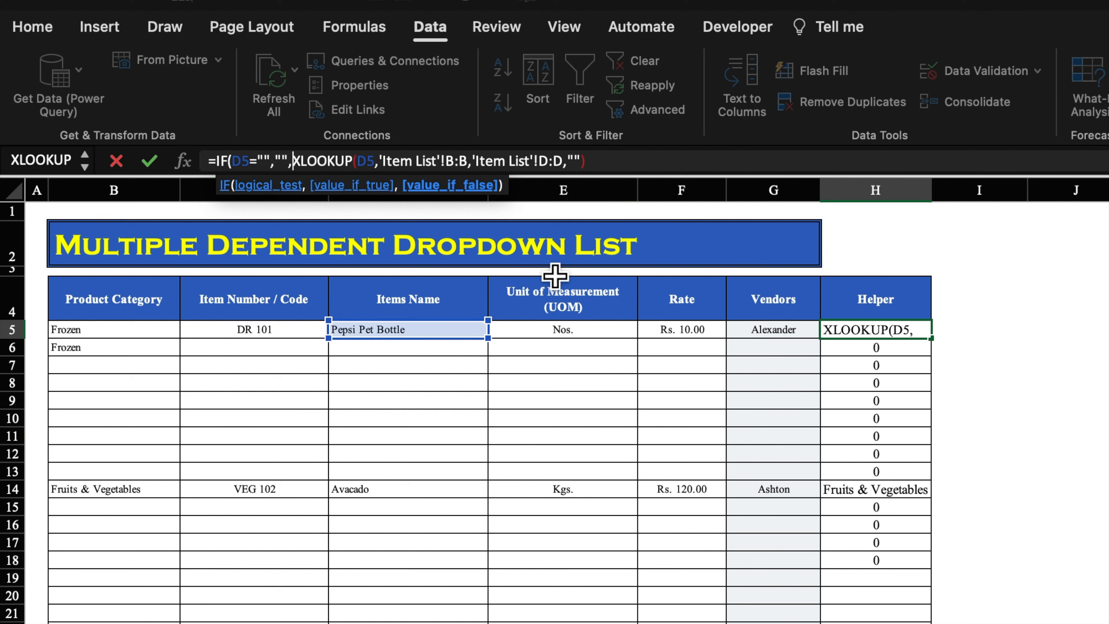
pyautogui.write(')')
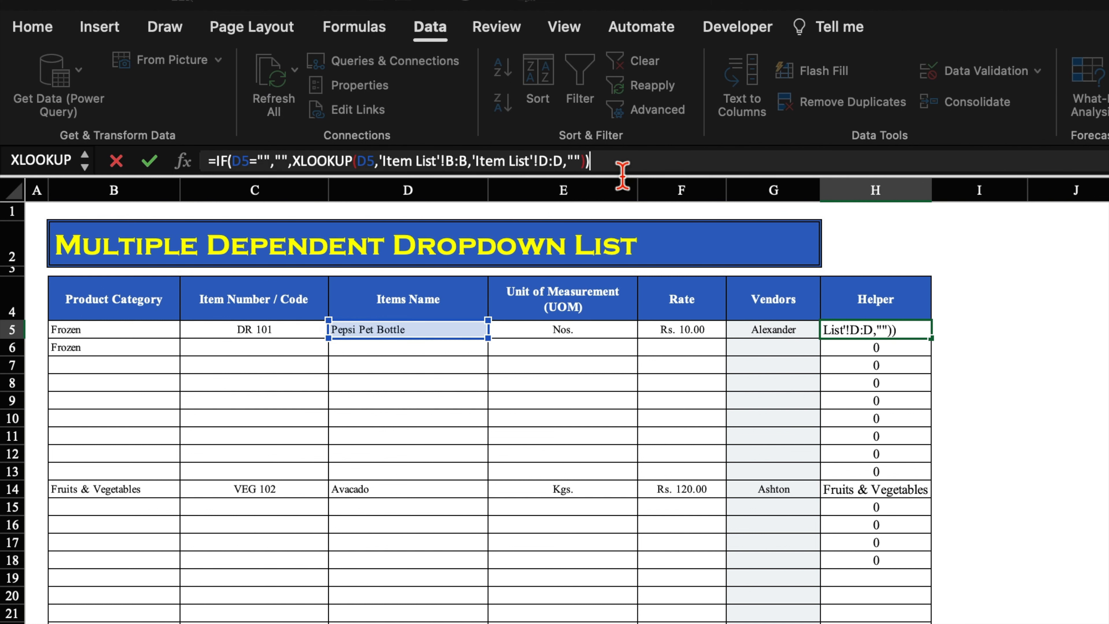
pyautogui.press('Return')
# Fill the H5 IF formula down the Helper column.
pyautogui.click(908, 330)
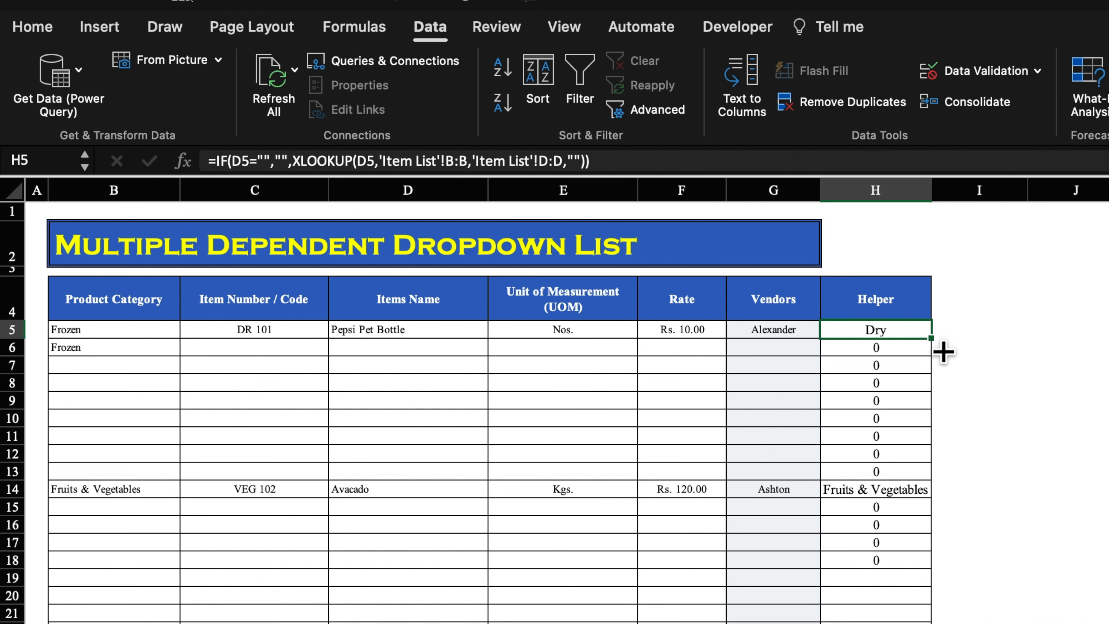
pyautogui.moveTo(942, 356); pyautogui.dragTo(944, 607)
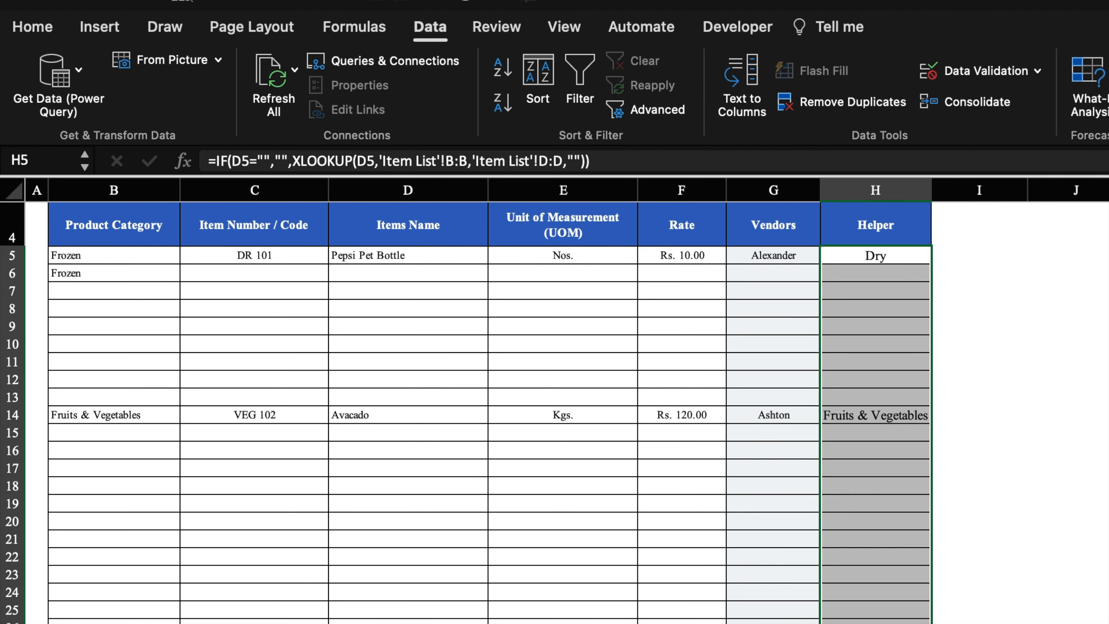
pyautogui.click(1065, 299)
pyautogui.click(126, 339)
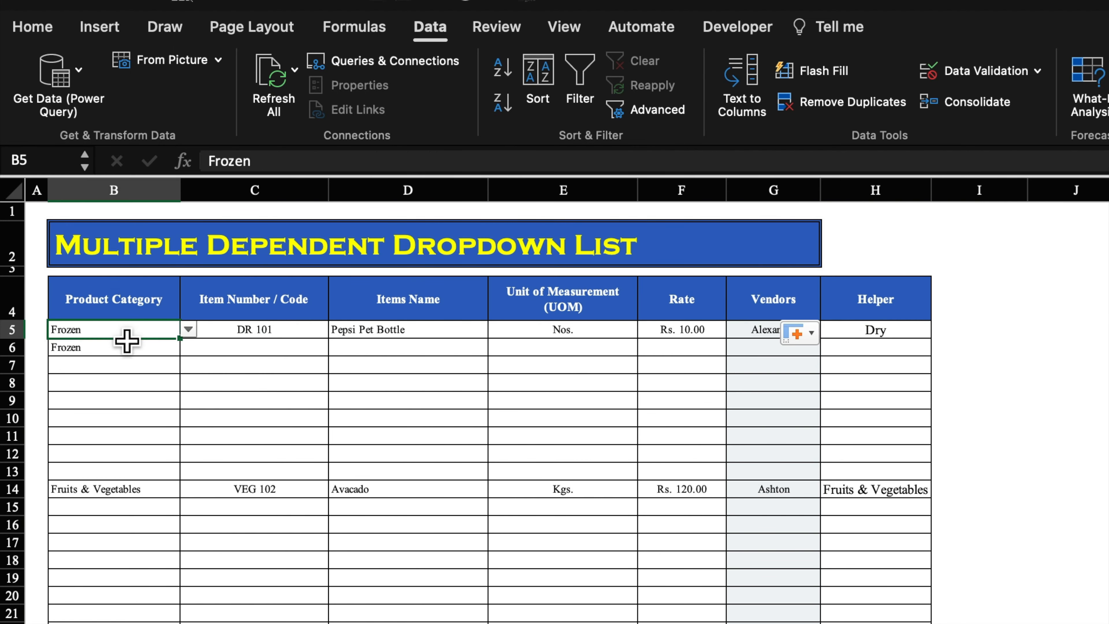
pyautogui.click(904, 338)
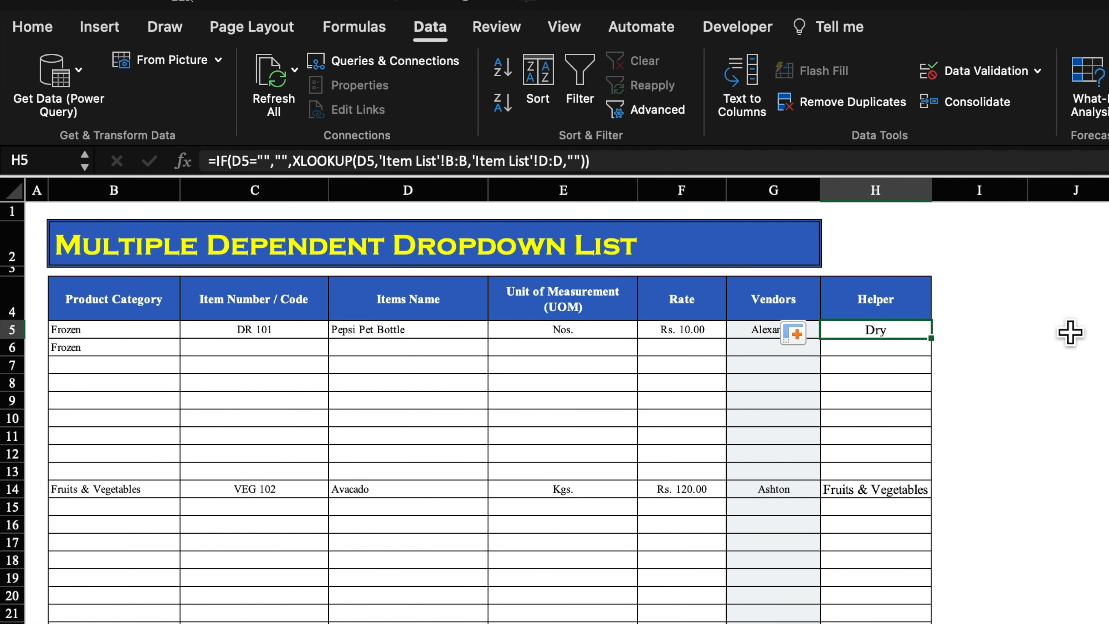
pyautogui.click(441, 337)
pyautogui.click(440, 368)
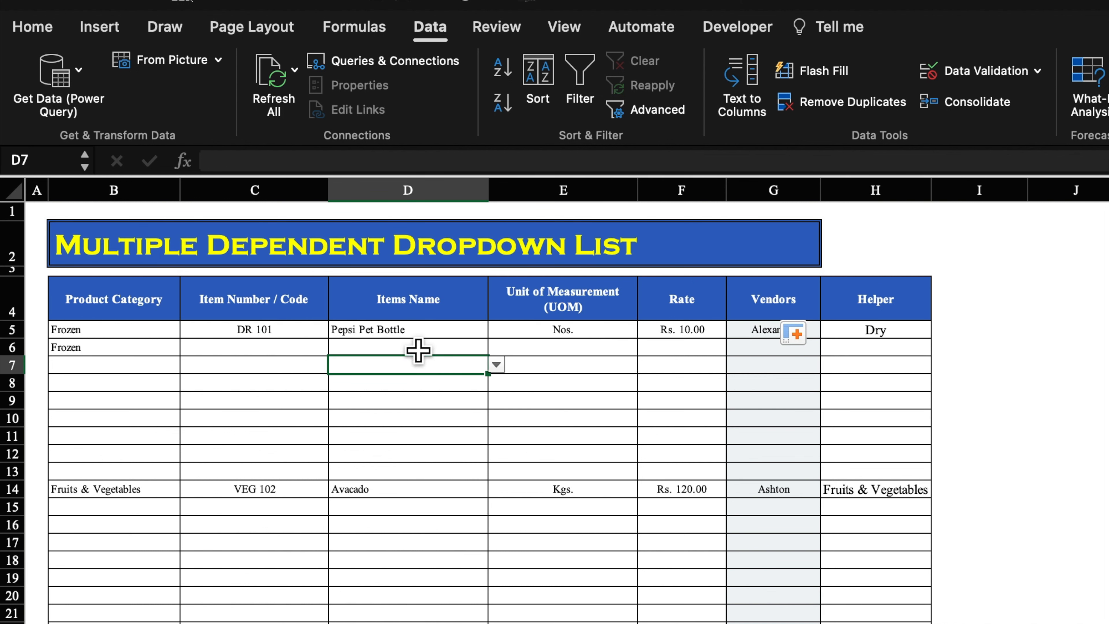
# Start a Classic conditional formatting rule for the item name in D5 that uses a formula to determine which cells to format.
pyautogui.click(414, 338)
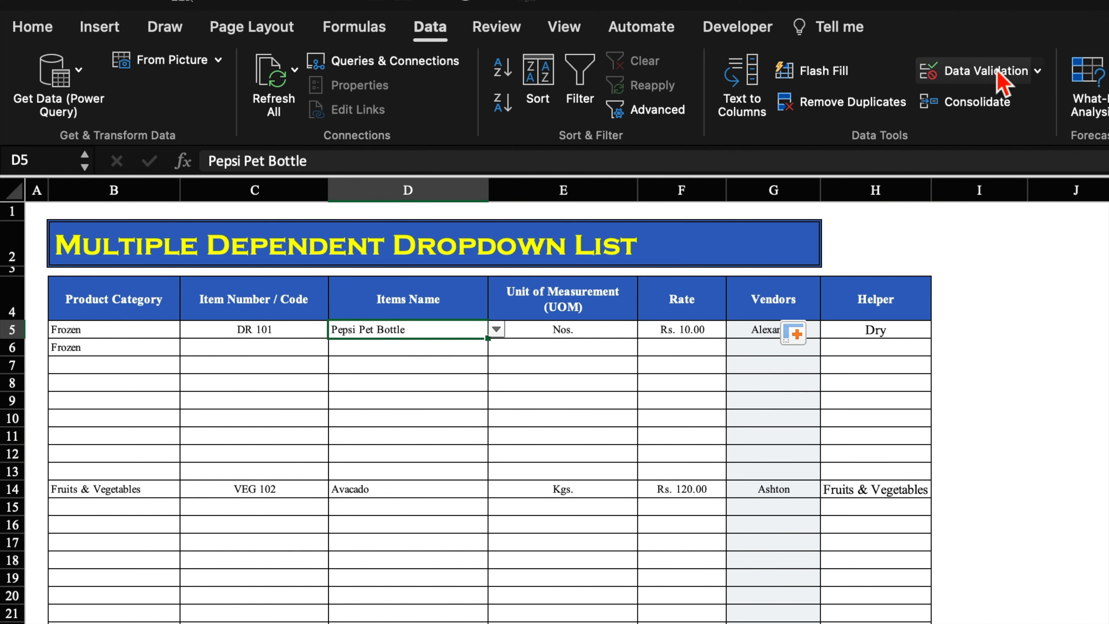
pyautogui.click(32, 28)
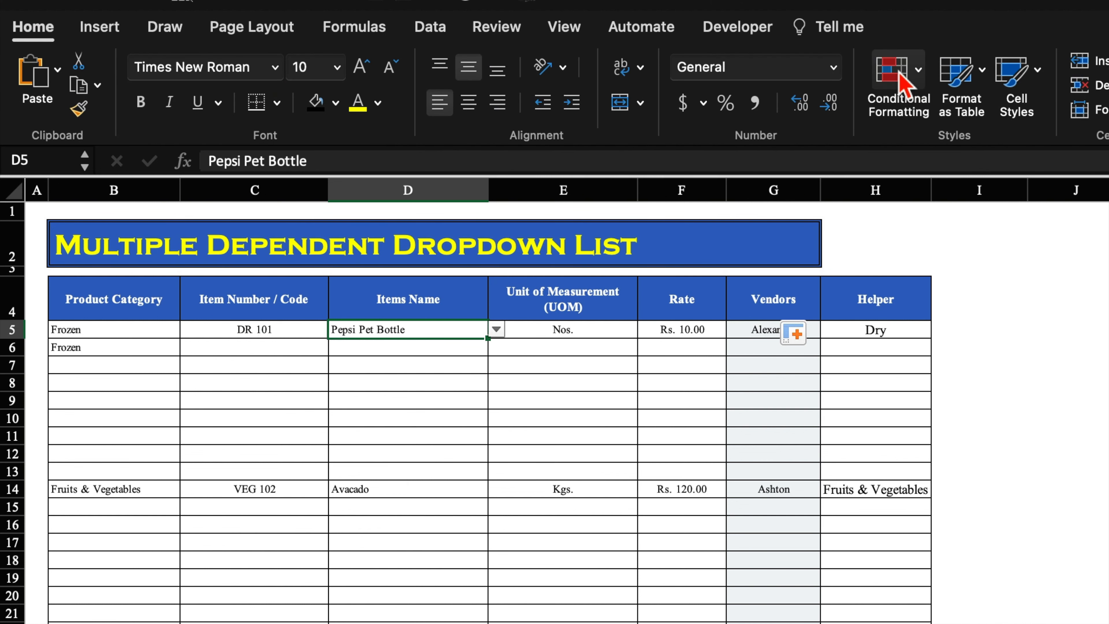
pyautogui.click(899, 72)
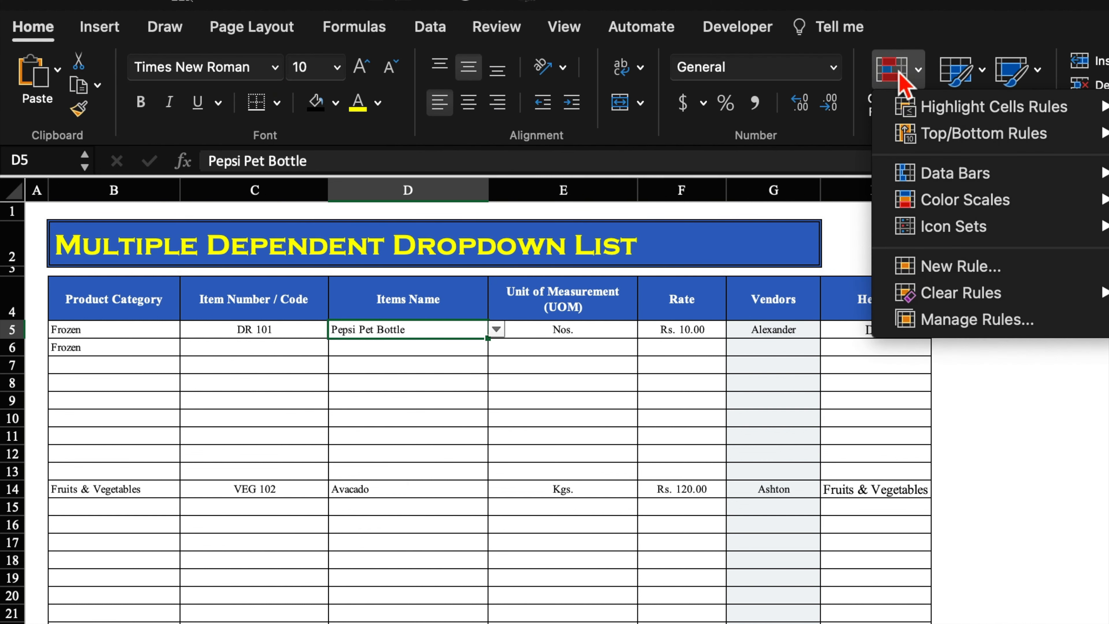
pyautogui.click(992, 271)
pyautogui.click(701, 183)
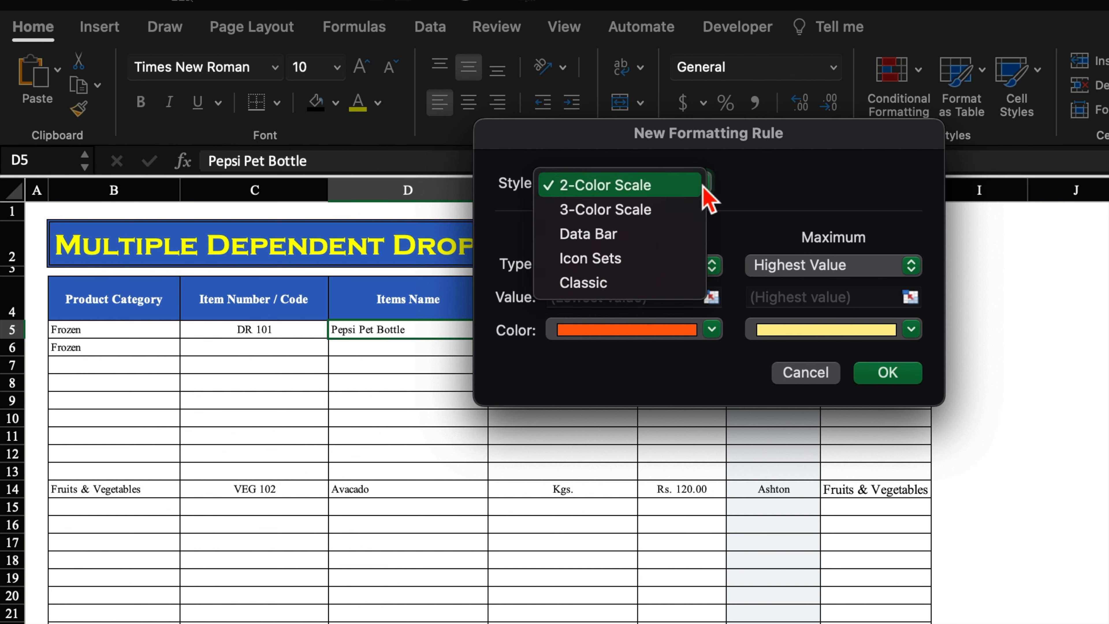
pyautogui.click(639, 284)
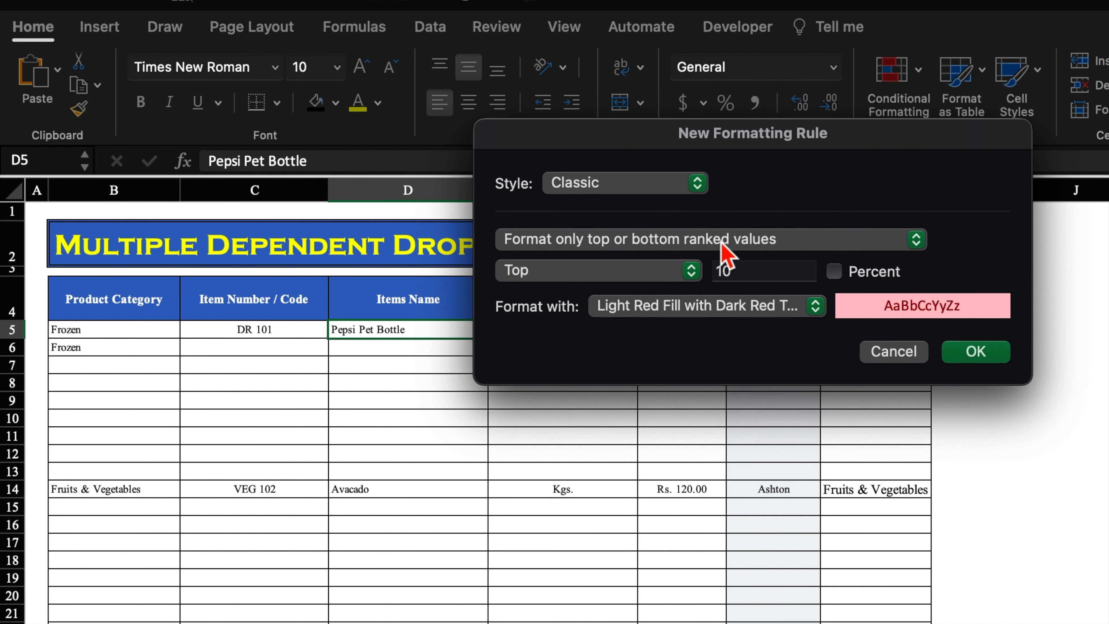
pyautogui.click(723, 248)
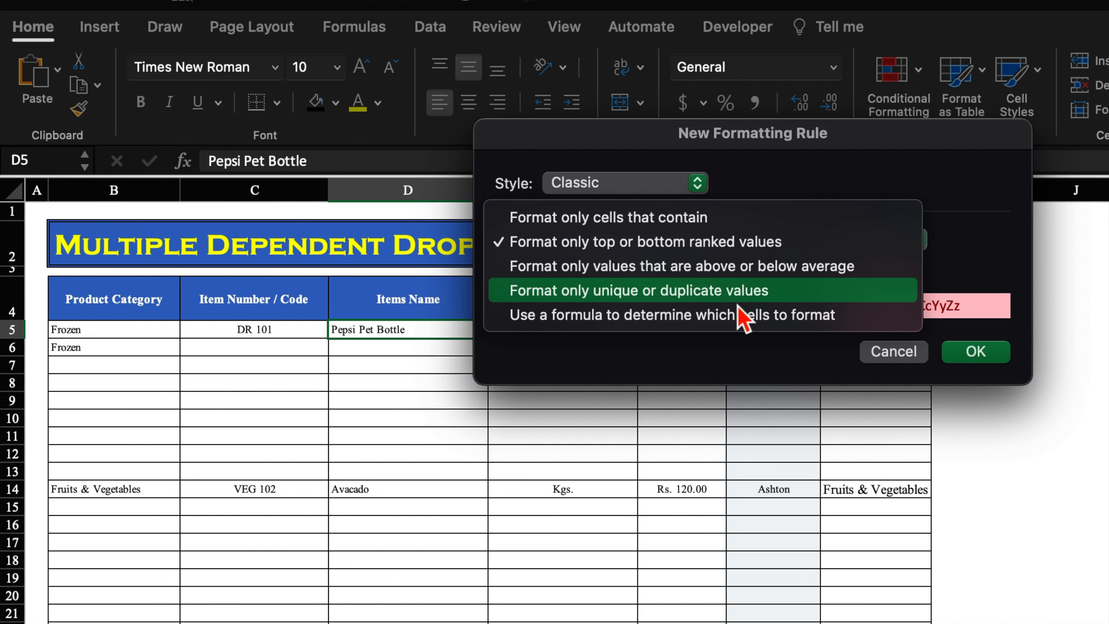
pyautogui.click(850, 312)
pyautogui.moveTo(760, 135); pyautogui.dragTo(710, 32)
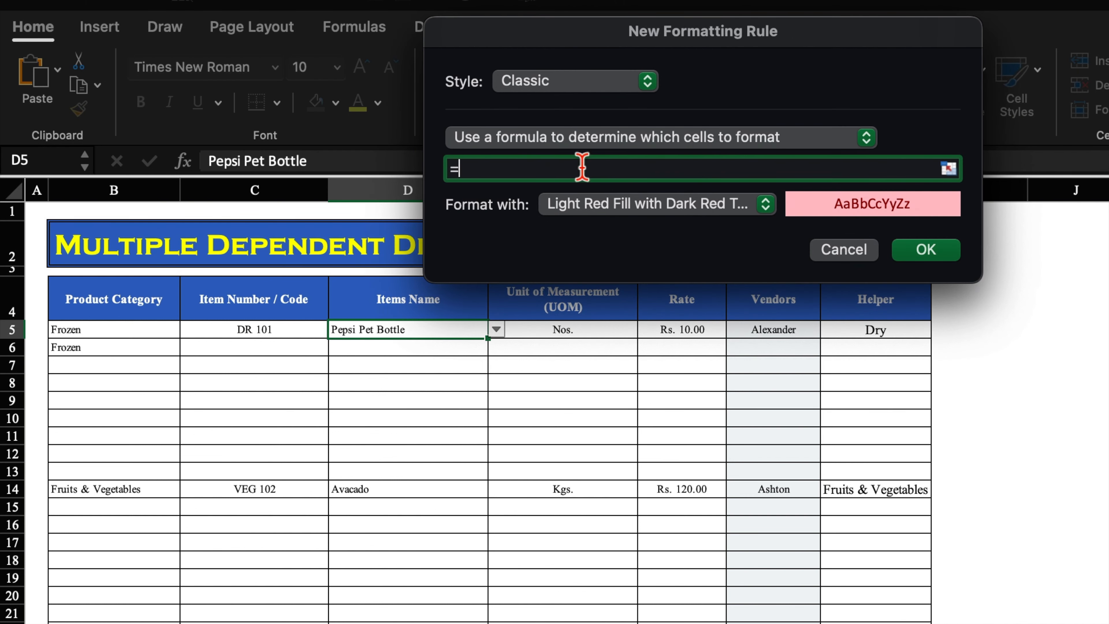
# Enter =B5<>H5 as the rule formula, with both cell references relative.
pyautogui.write('=')
pyautogui.click(137, 339)
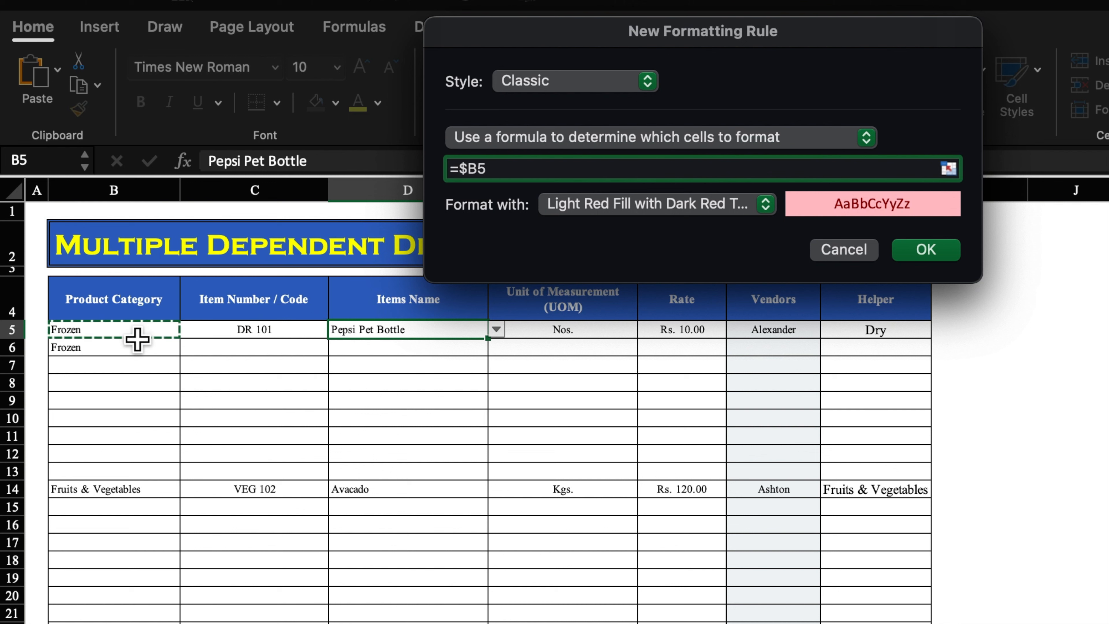
pyautogui.write('<>')
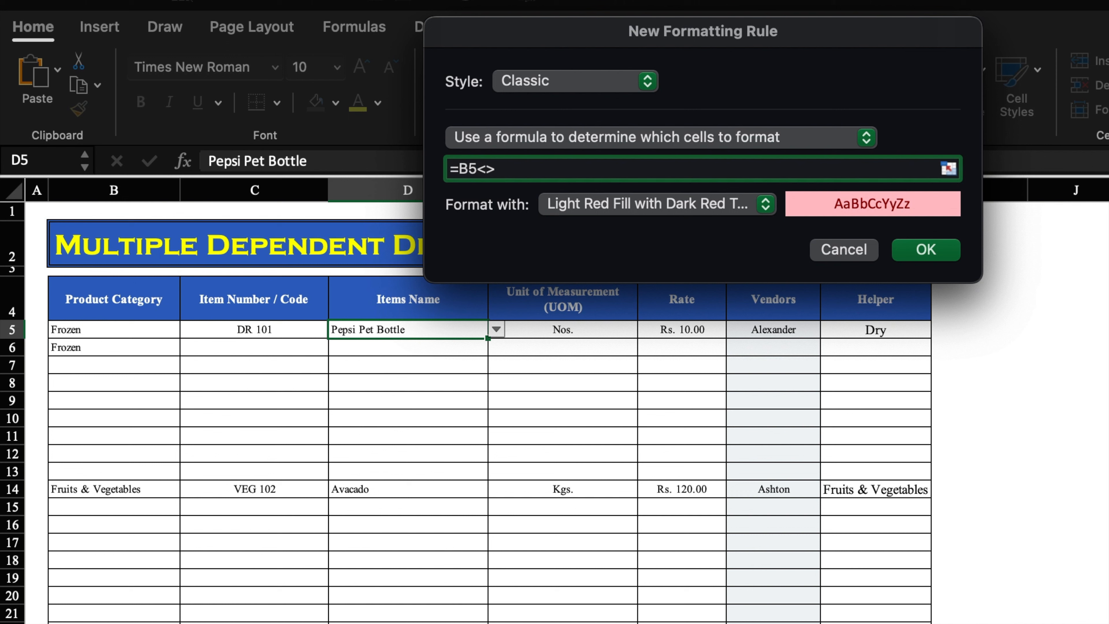
pyautogui.click(899, 336)
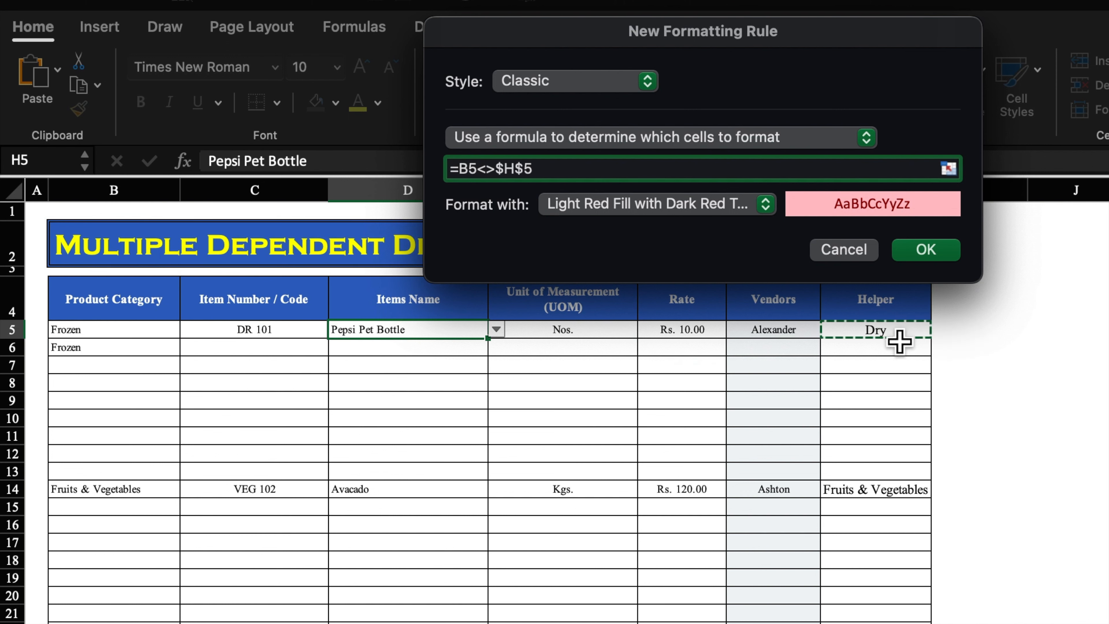
pyautogui.press('super+t')
pyautogui.press('super+t')
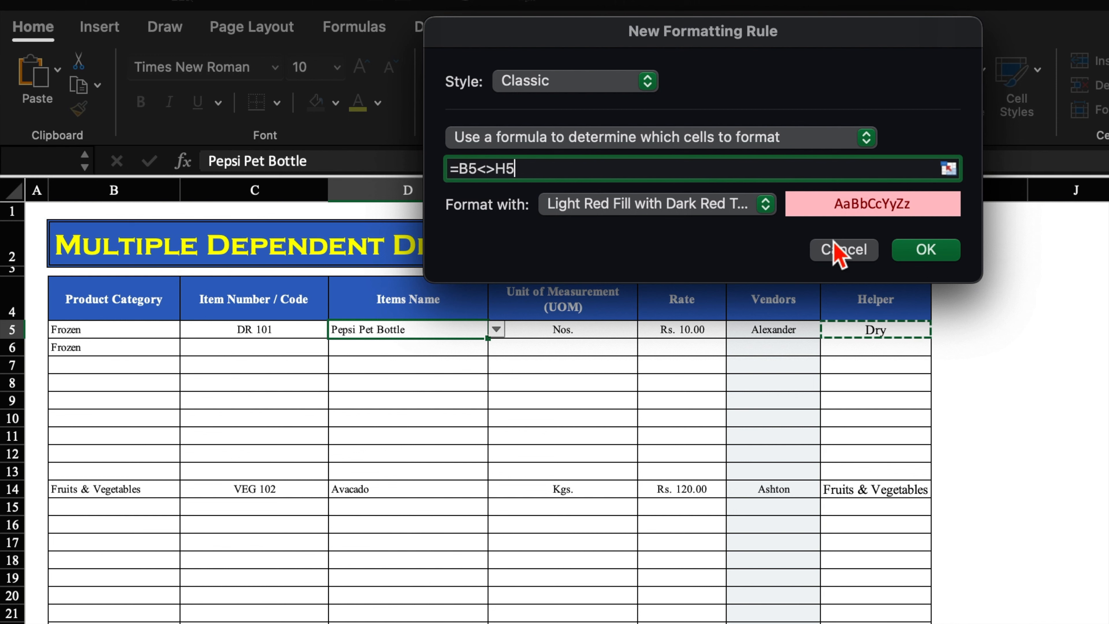
# Give the rule a custom format with a standard red background fill and apply it to D5.
pyautogui.click(765, 209)
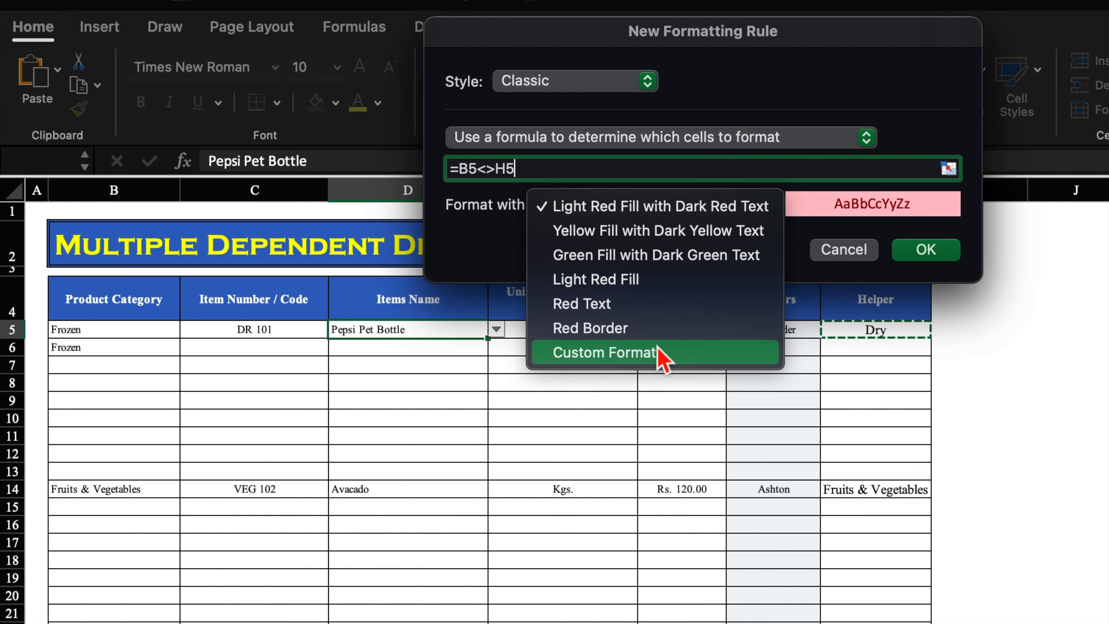
pyautogui.click(664, 357)
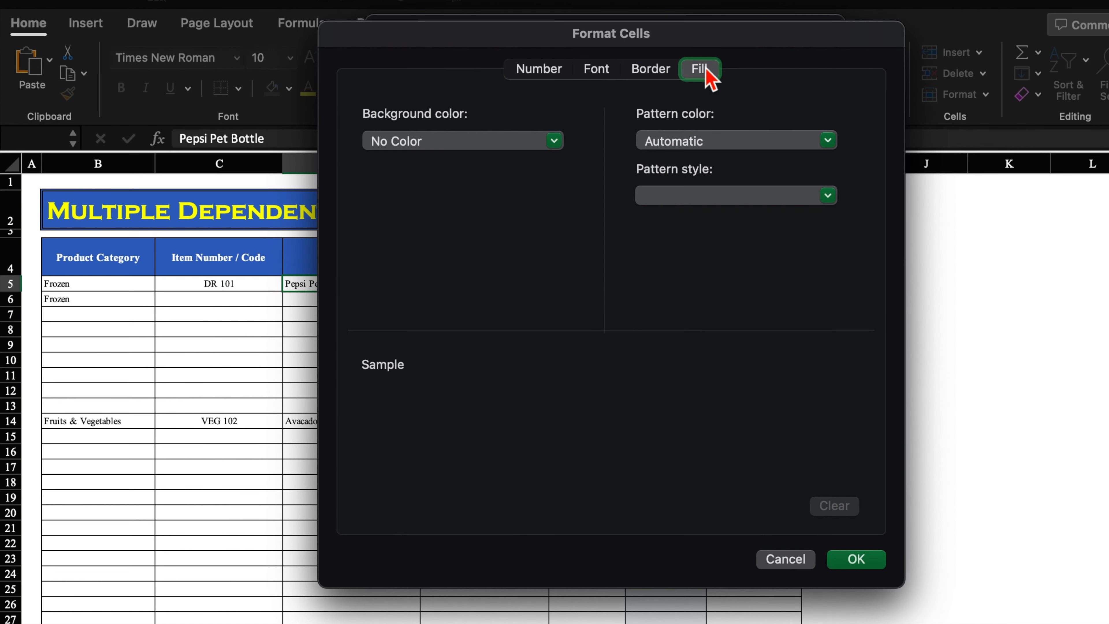
pyautogui.click(555, 140)
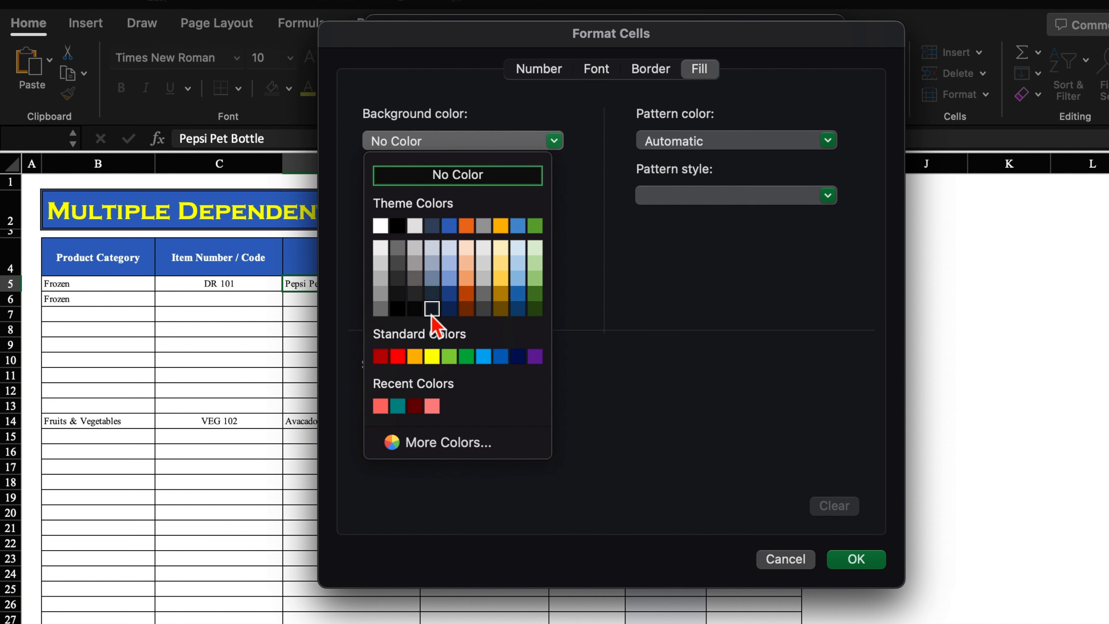
pyautogui.click(400, 355)
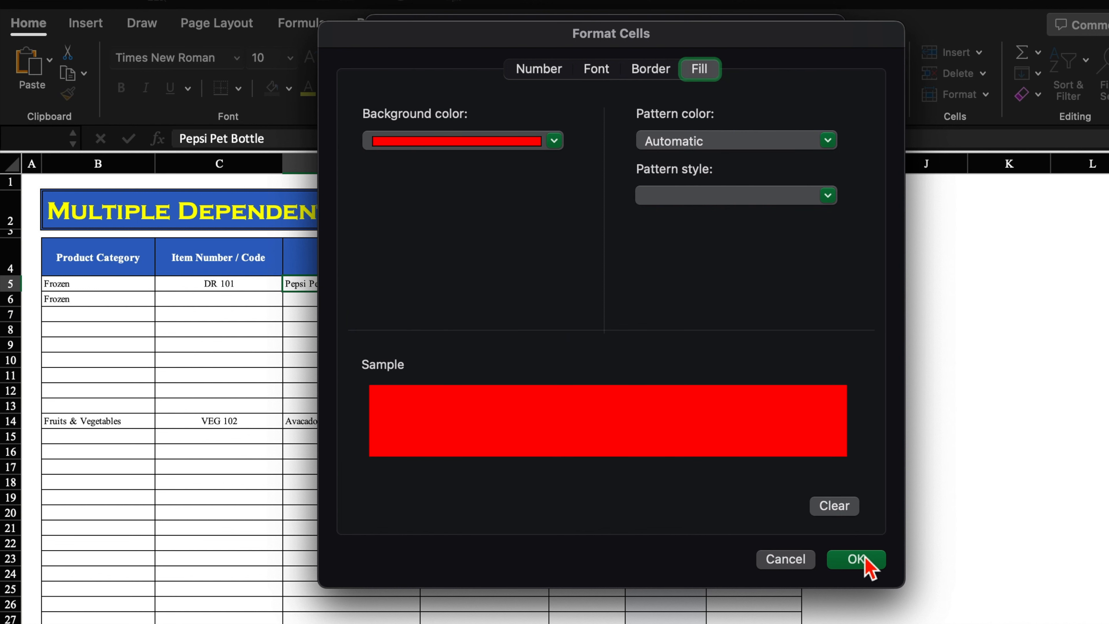
pyautogui.click(856, 559)
pyautogui.click(792, 213)
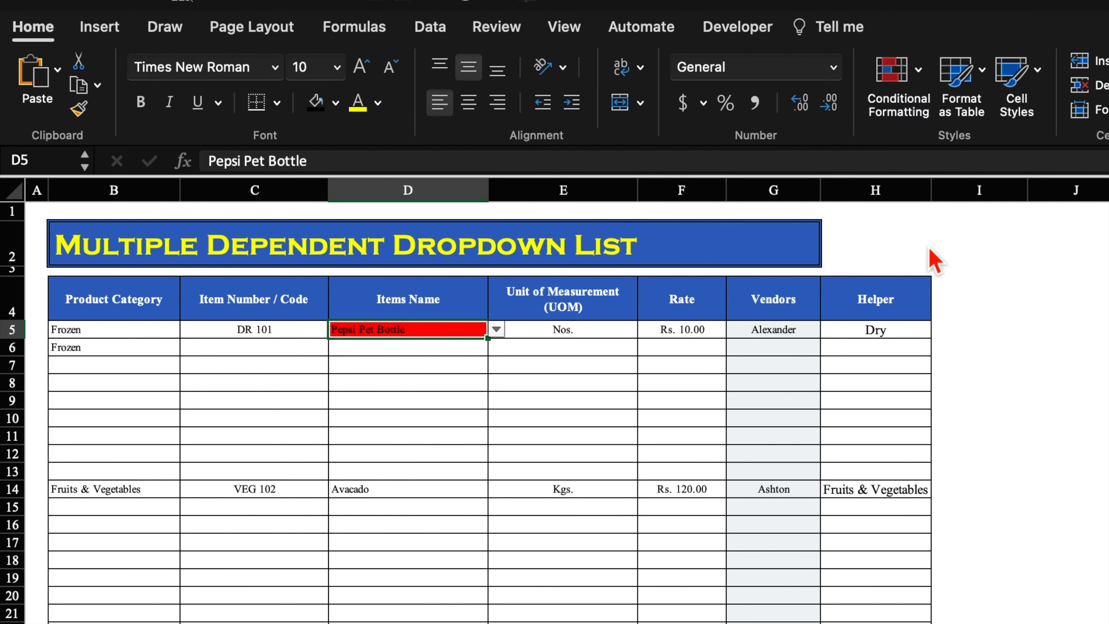
# Test the rule by switching the B5 product category to Dry and back to Frozen.
pyautogui.click(111, 330)
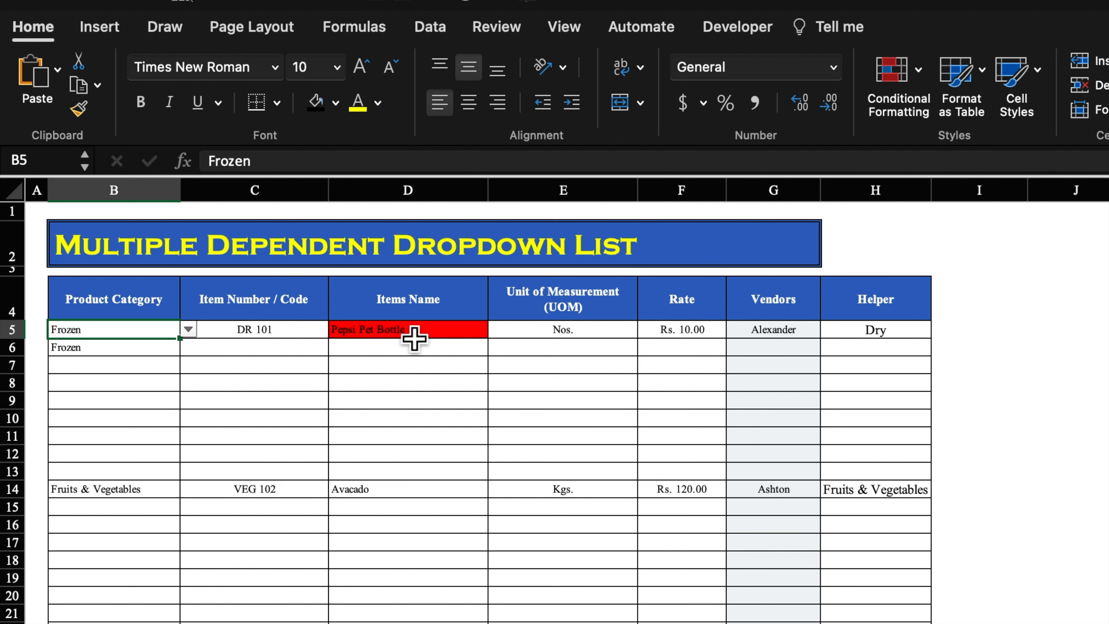
pyautogui.click(188, 329)
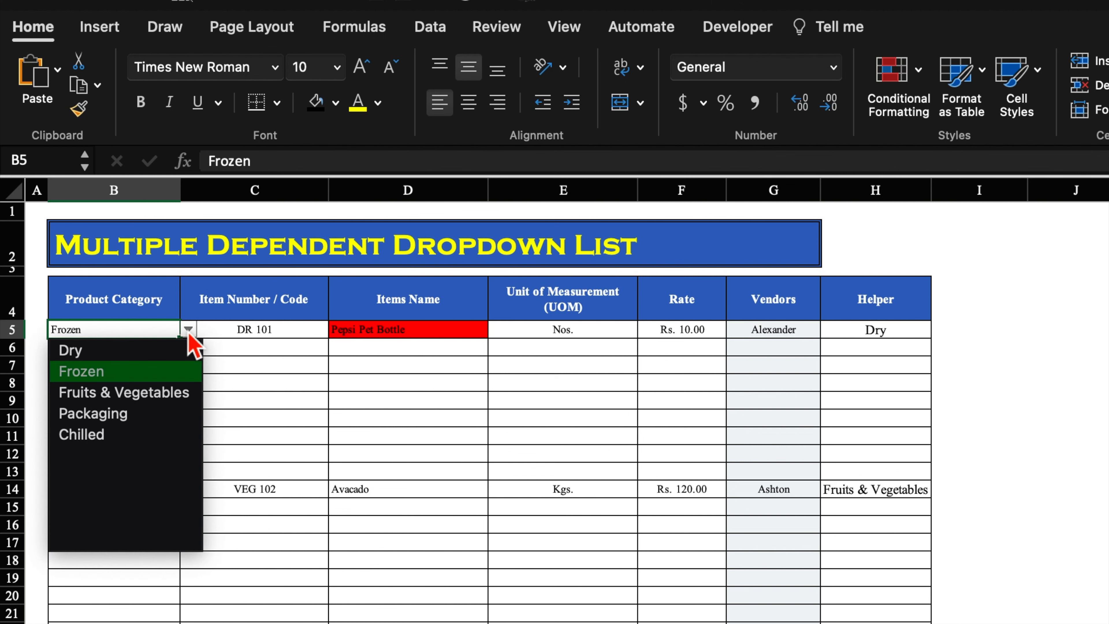
pyautogui.click(122, 361)
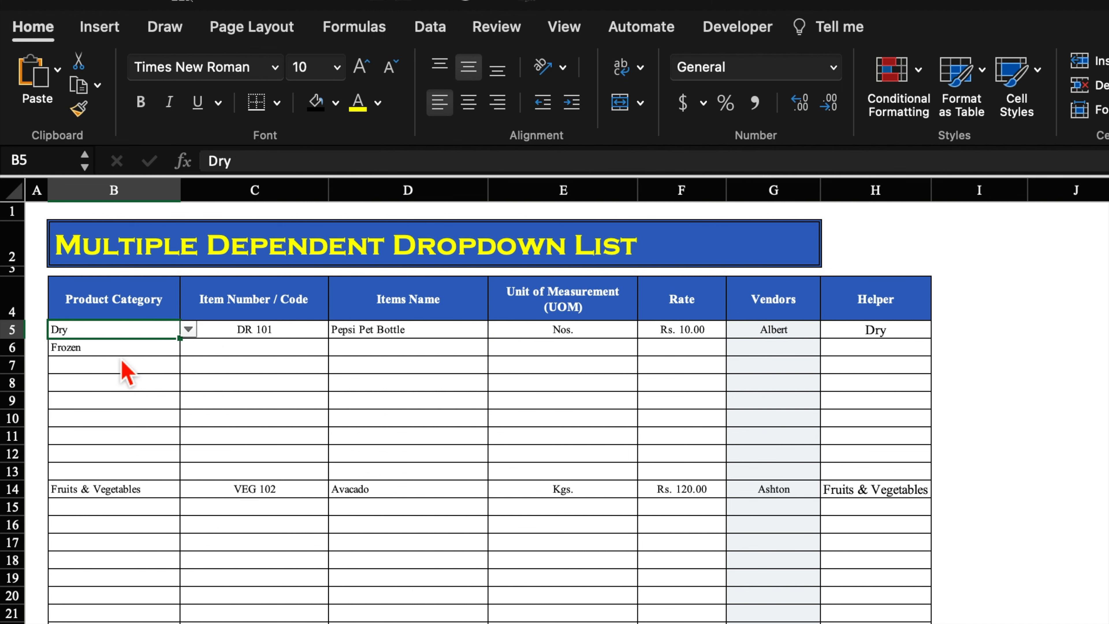
pyautogui.click(188, 329)
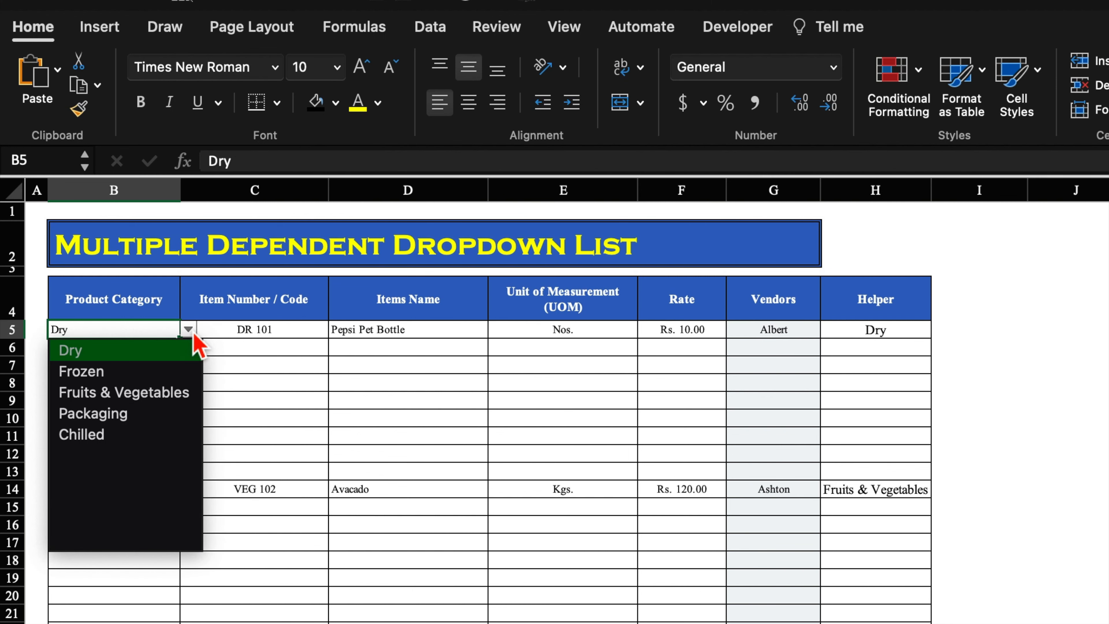
pyautogui.click(141, 372)
# Choose Alphonso & Cream Ice Cream as the item name in D5.
pyautogui.click(462, 336)
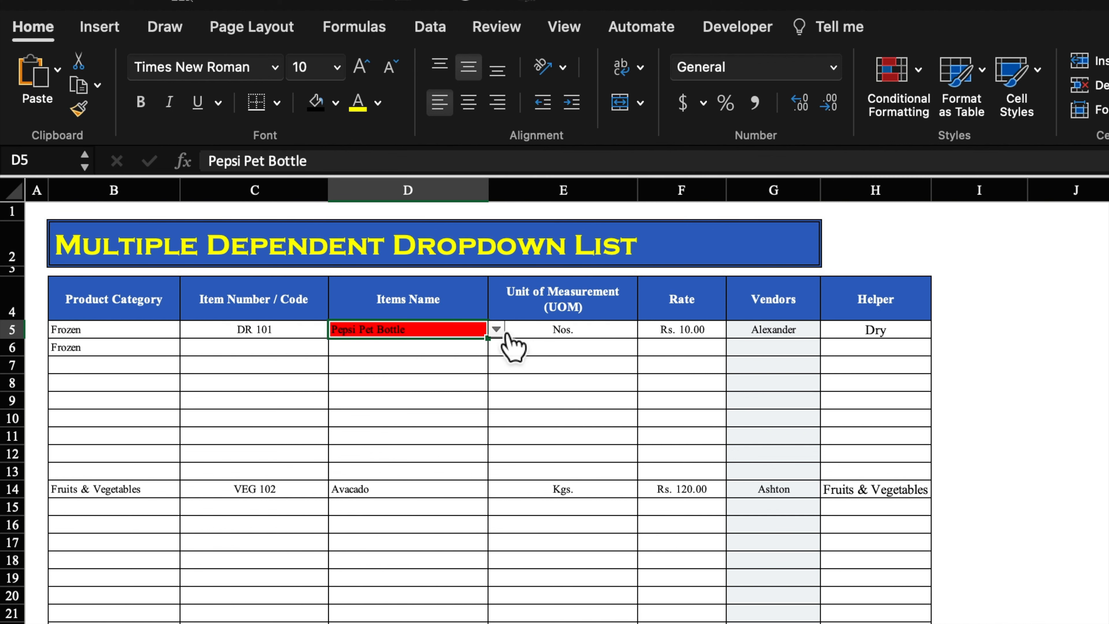
pyautogui.click(497, 329)
pyautogui.click(487, 375)
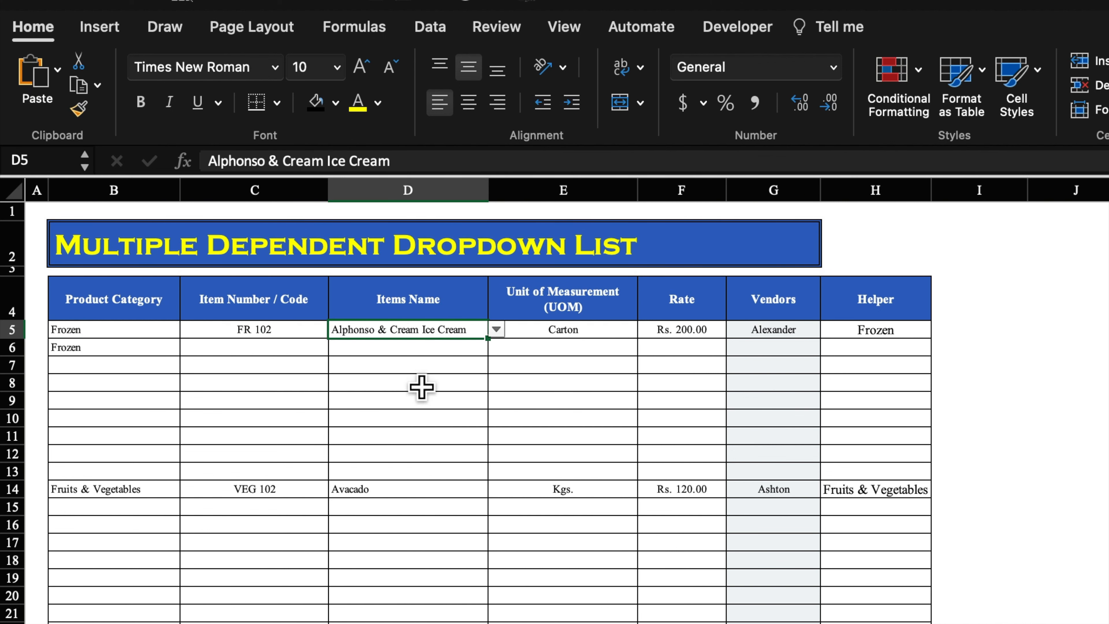
pyautogui.click(258, 426)
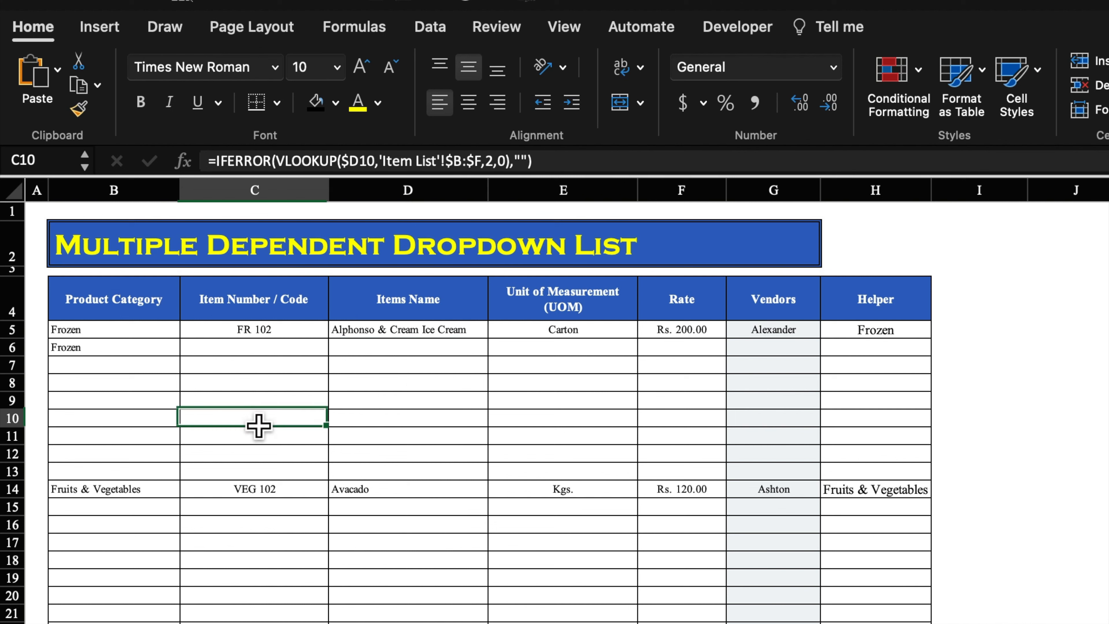
# Clear the product category in B5 and the item name in D5.
pyautogui.click(146, 334)
pyautogui.press('Delete')
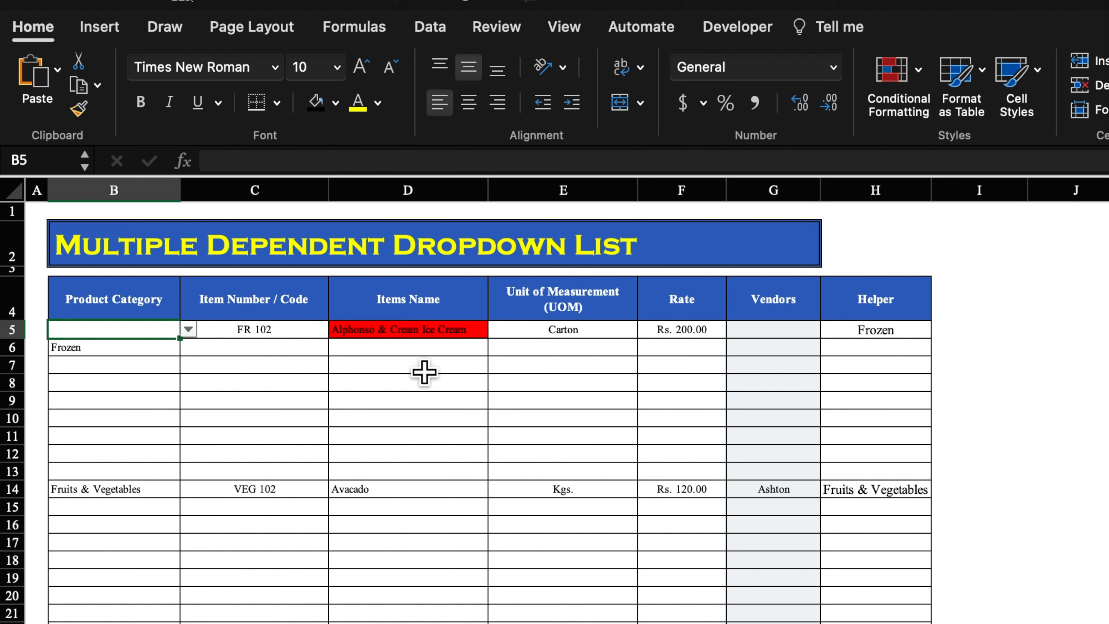
pyautogui.click(443, 336)
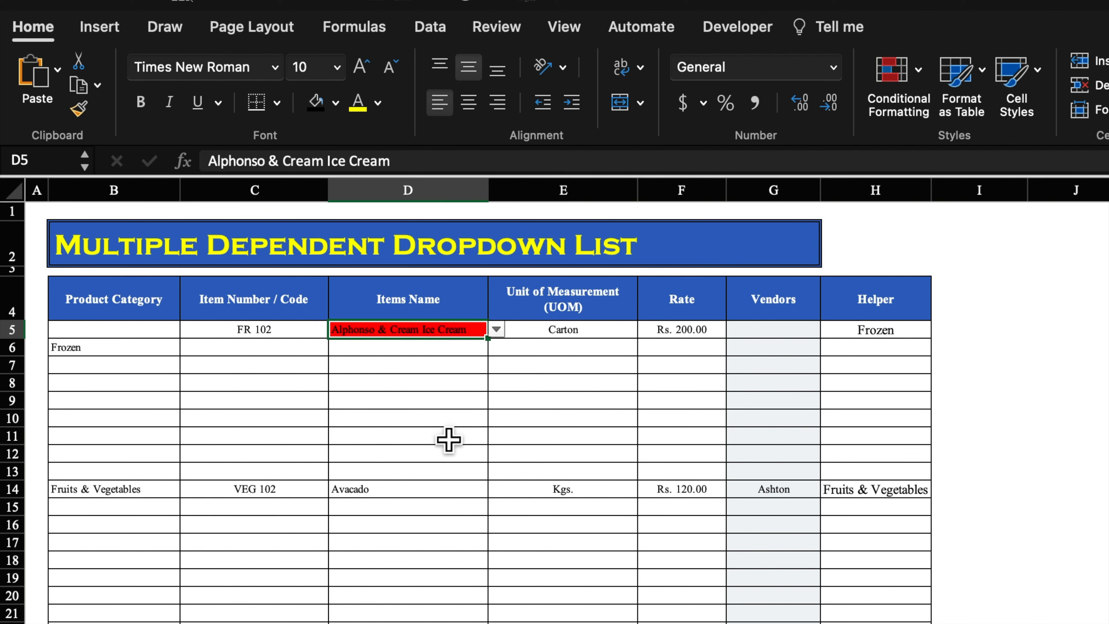
pyautogui.press('Delete')
# Choose Fruits & Vegetables as the category in B5 and Baby Corn as the item name in D5.
pyautogui.click(146, 335)
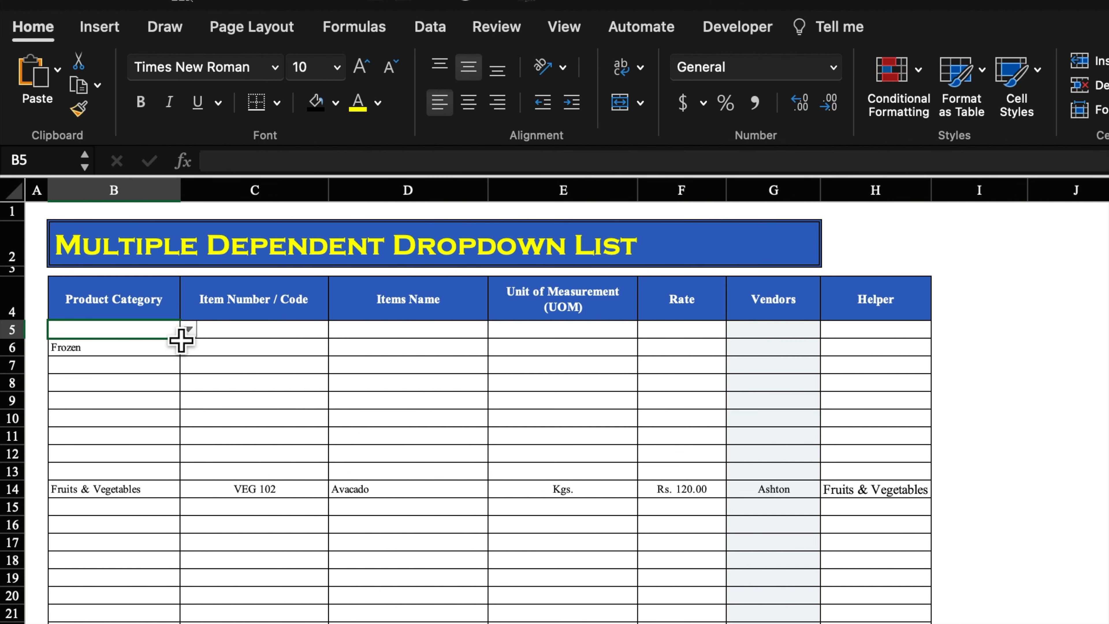
pyautogui.click(188, 330)
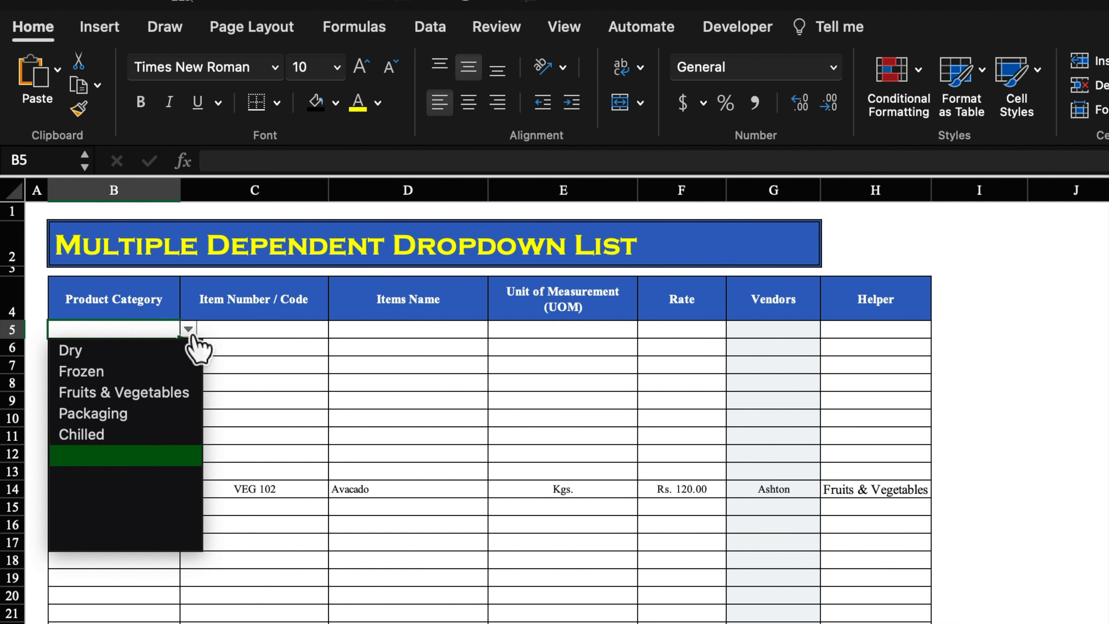
pyautogui.click(123, 396)
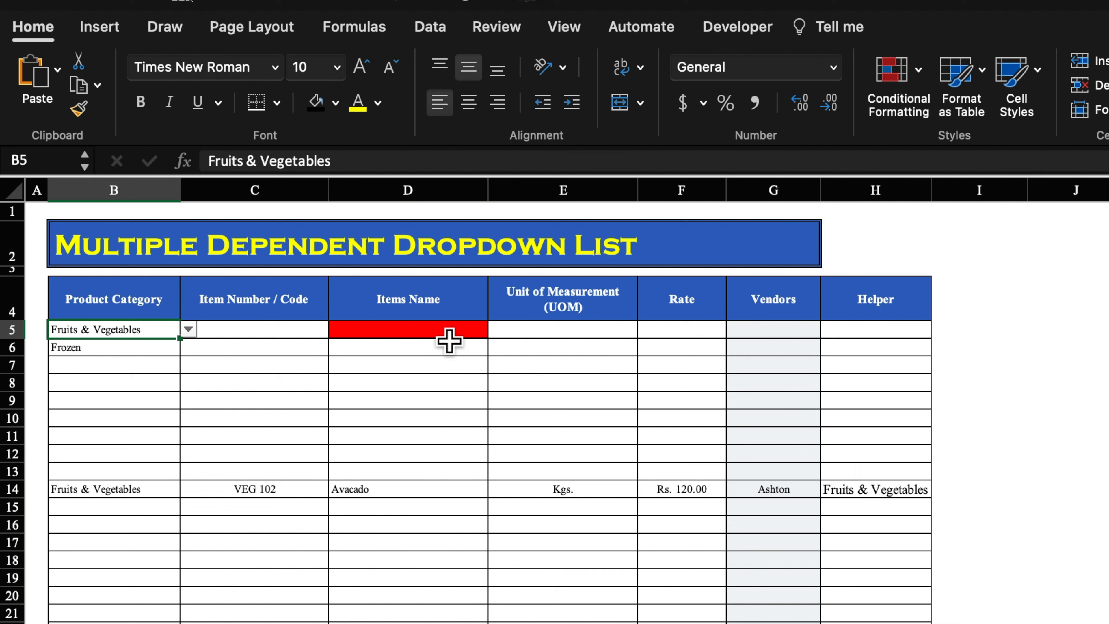
pyautogui.click(470, 340)
pyautogui.click(498, 331)
pyautogui.click(433, 376)
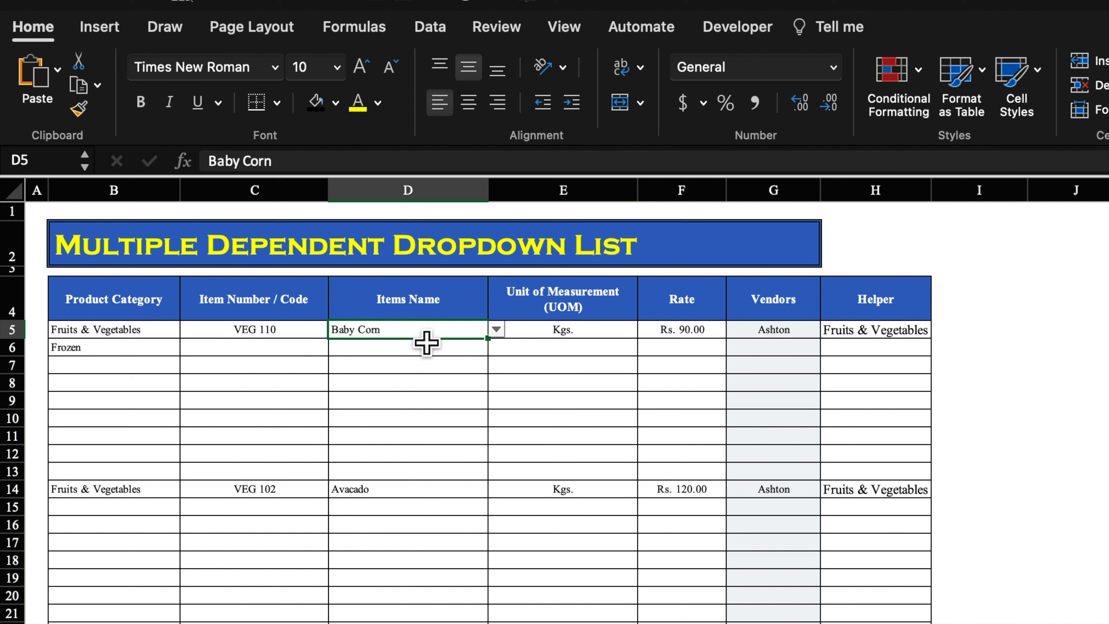
# Clear the item name in D5 and fill the blank cell with its formatting rule down the Items Name column.
pyautogui.press('Delete')
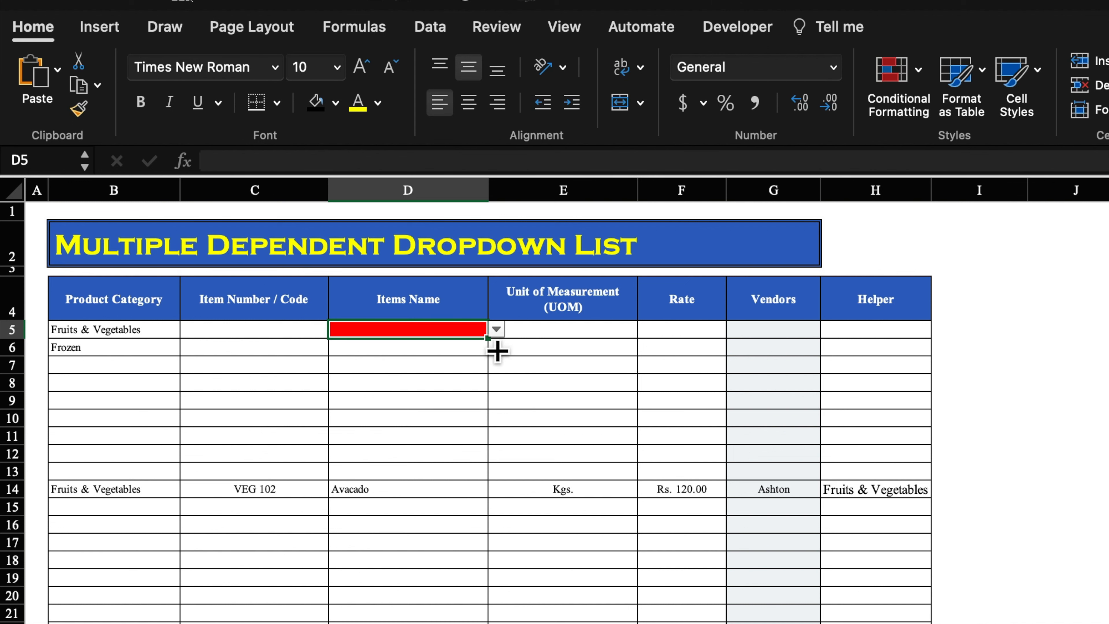
pyautogui.moveTo(495, 353); pyautogui.dragTo(489, 623)
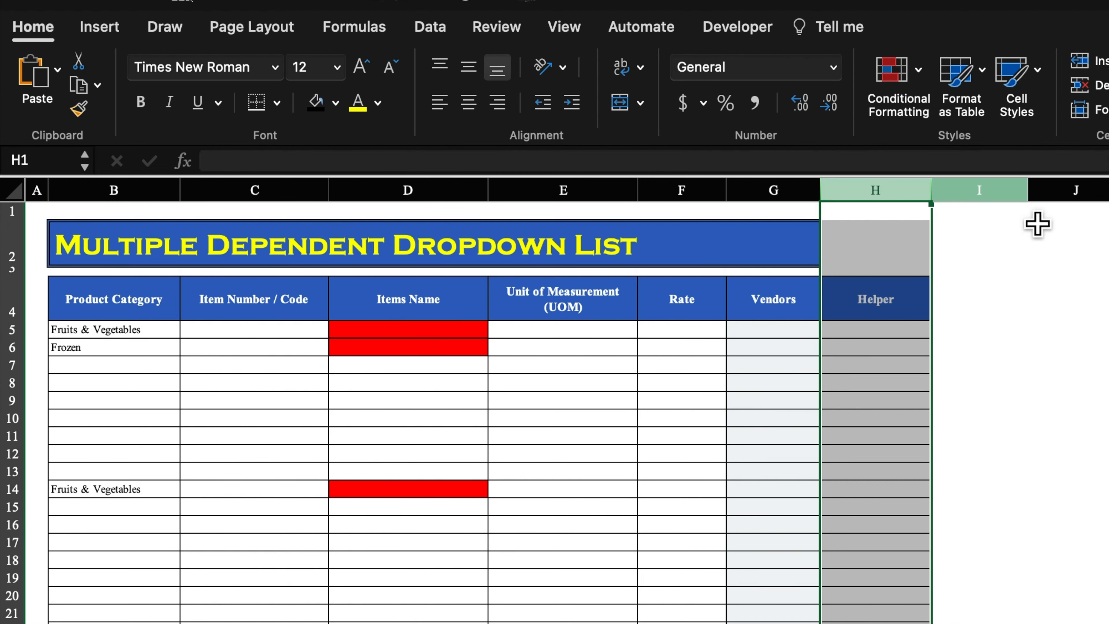
# Hide the Helper column H.
pyautogui.click(1065, 241)
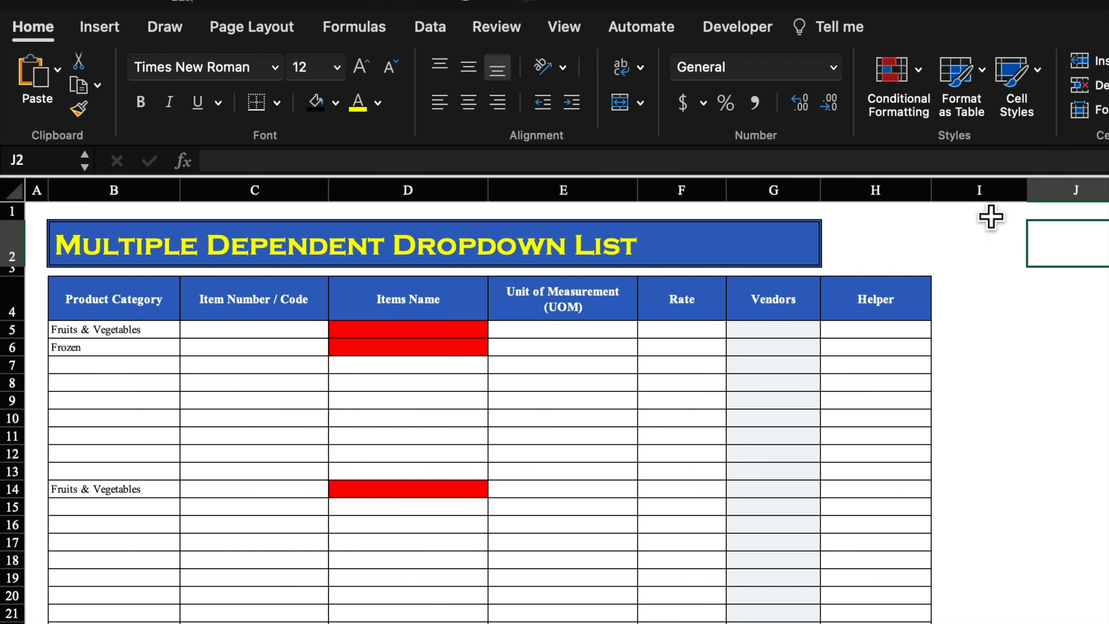
pyautogui.click(892, 196)
pyautogui.rightClick(892, 196)
pyautogui.click(944, 442)
# Clear the remaining product categories from B5 down through row 14.
pyautogui.moveTo(144, 332); pyautogui.dragTo(154, 506)
pyautogui.press('Delete')
pyautogui.click(974, 352)
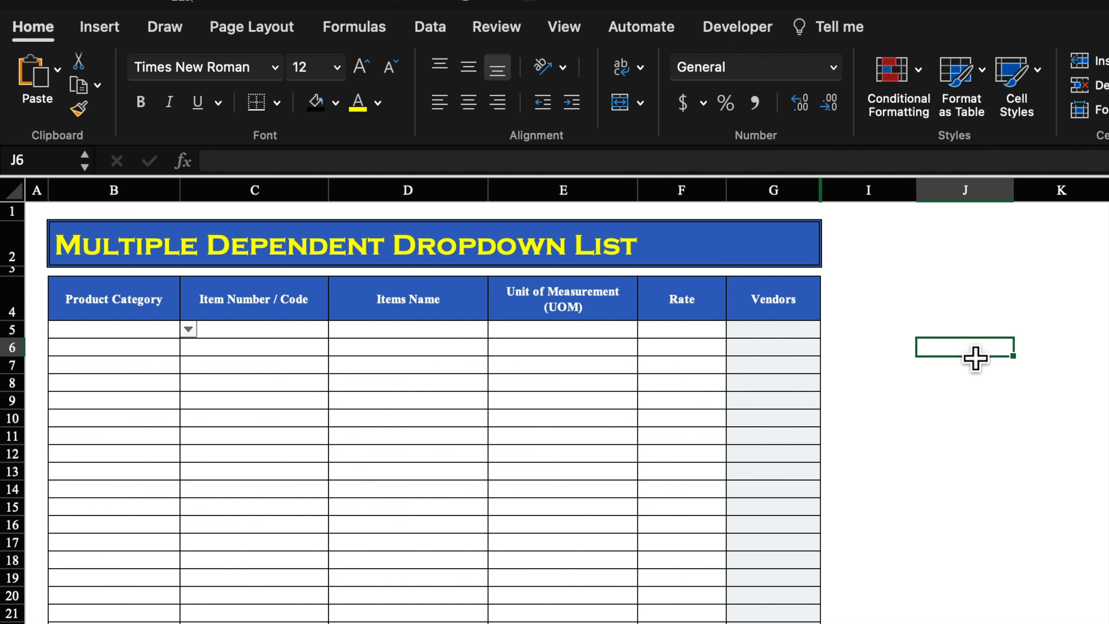
# Choose Frozen as the product category in B5.
pyautogui.click(141, 335)
pyautogui.click(189, 329)
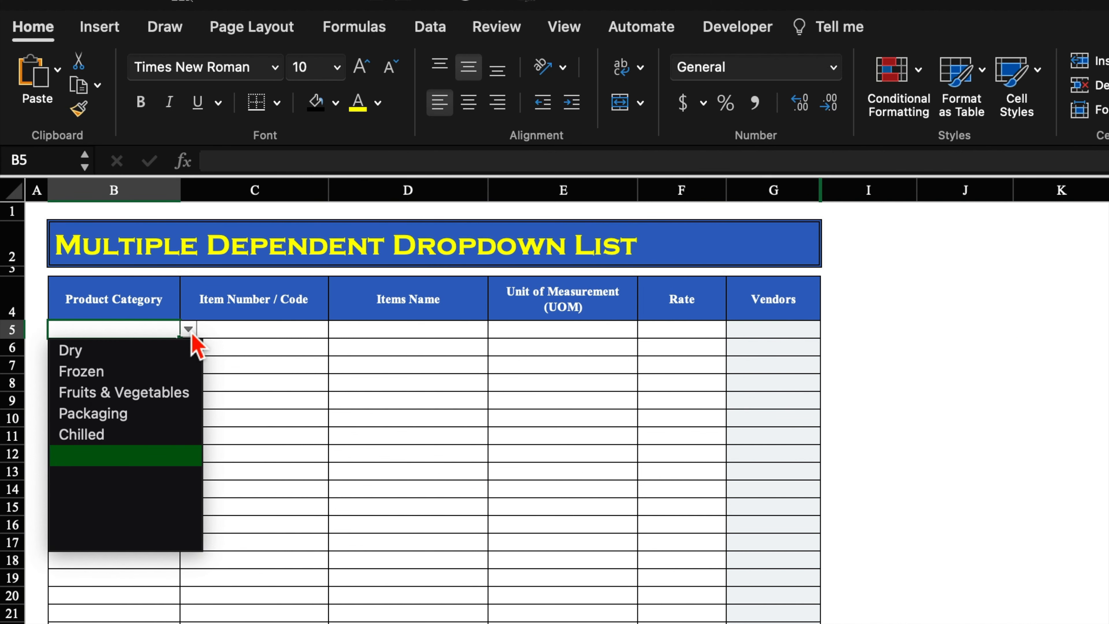
pyautogui.click(140, 372)
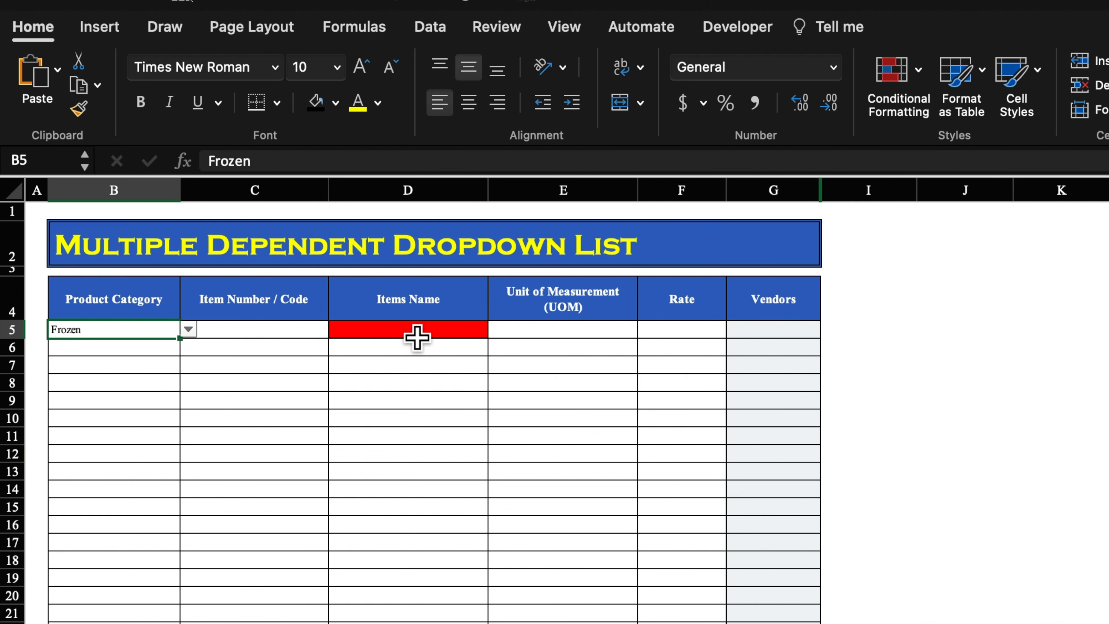